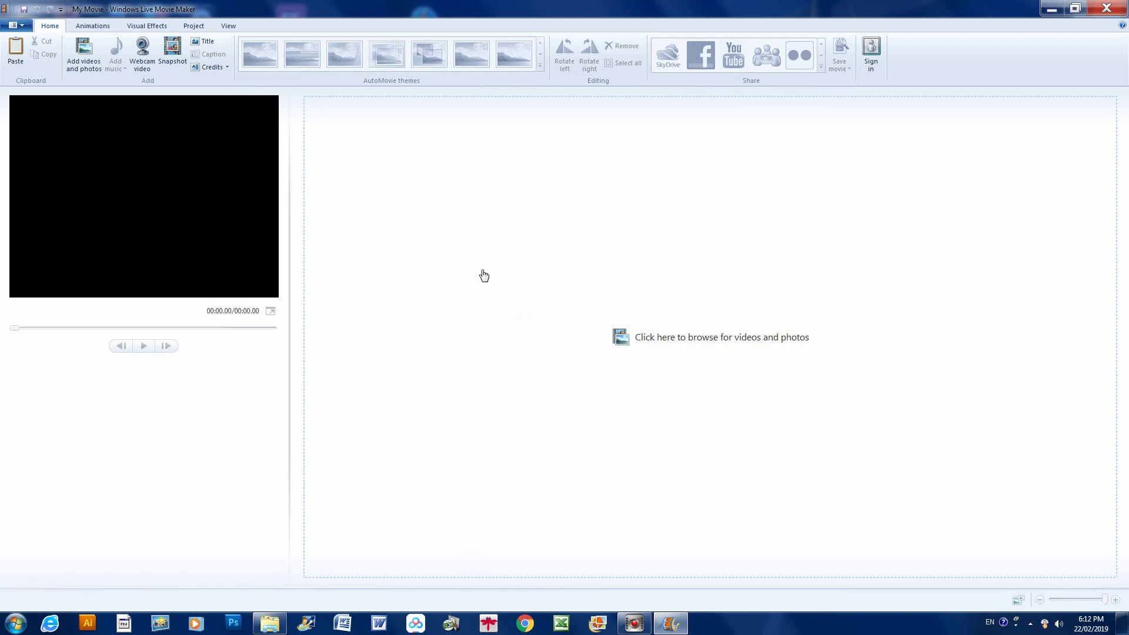
- Browse for videos and select clips 20180121_162113, 20180224_160424, 20180224_160523 and 20180224_160702 in the 2018-08-15 Camera folder
left_click(637, 341)
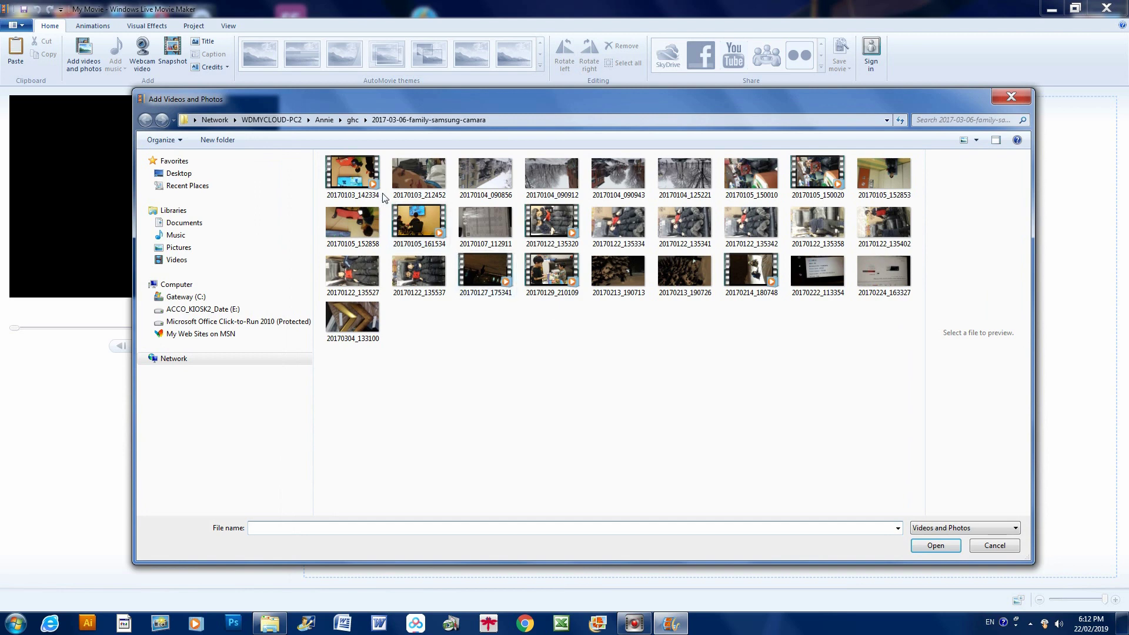
double_click(352, 176)
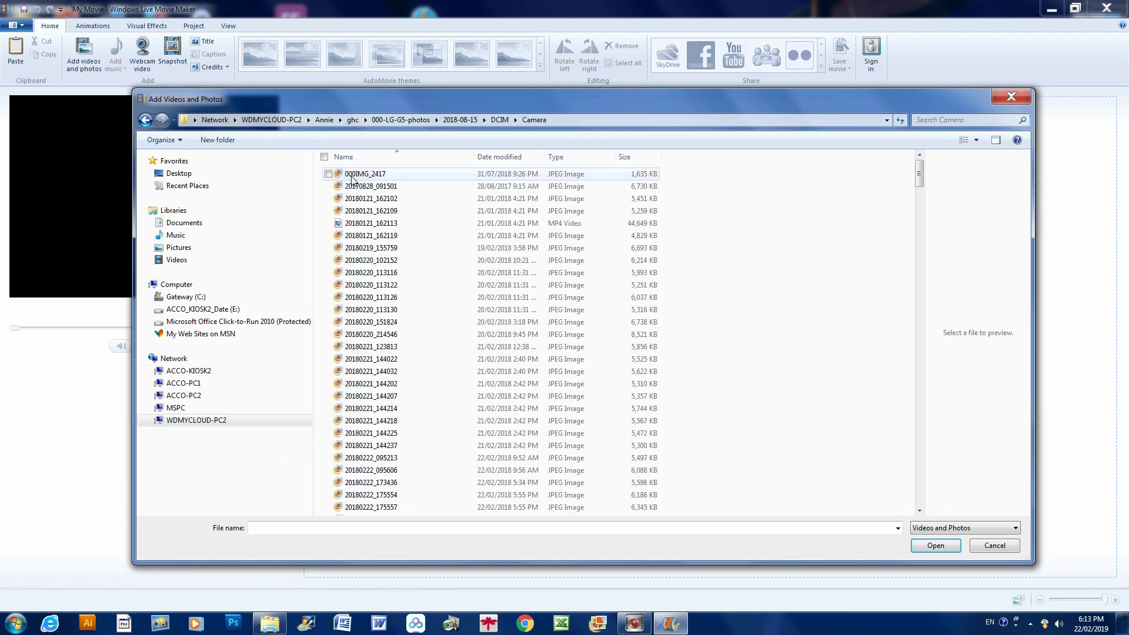
left_click(385, 228)
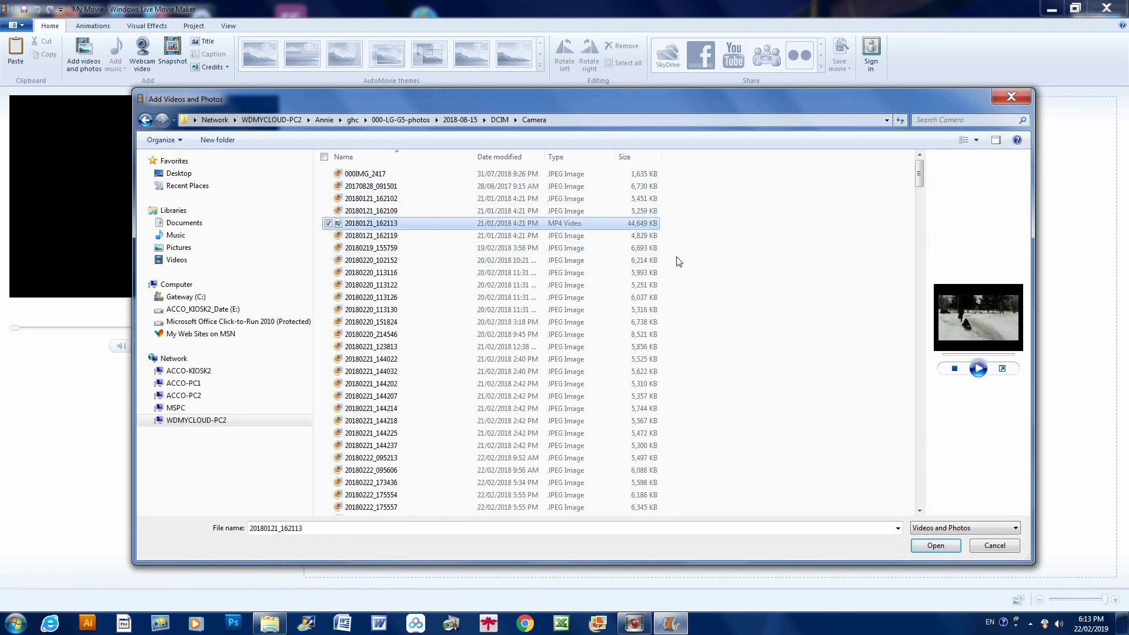
left_click_drag(921, 175, 922, 219)
left_click(376, 287, "ctrl")
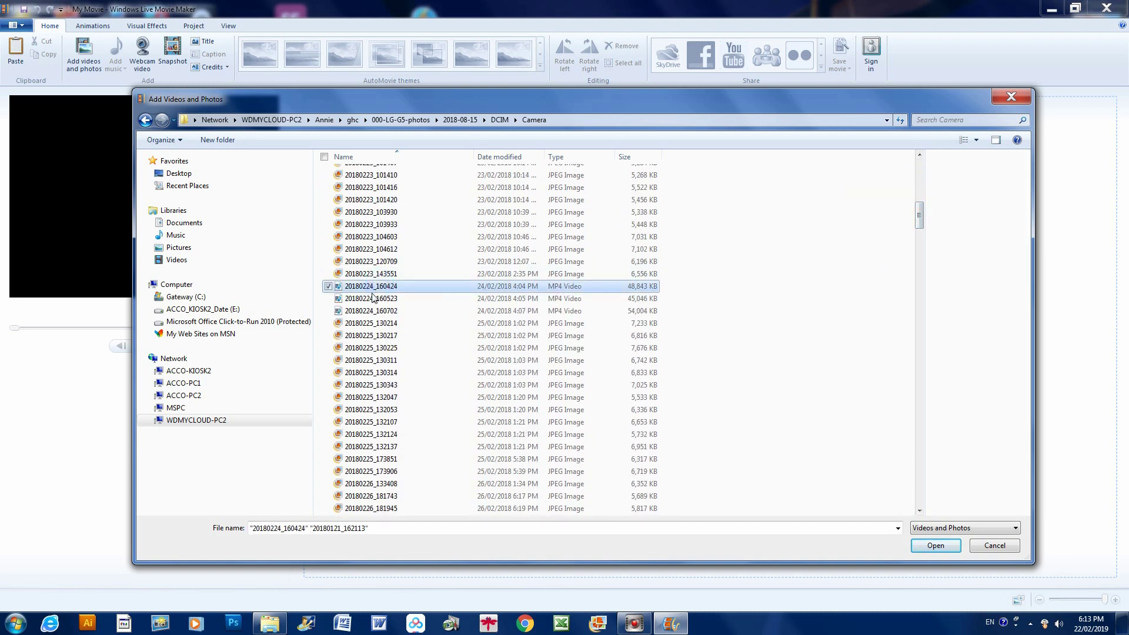
left_click(371, 299, "ctrl")
left_click(367, 312, "ctrl")
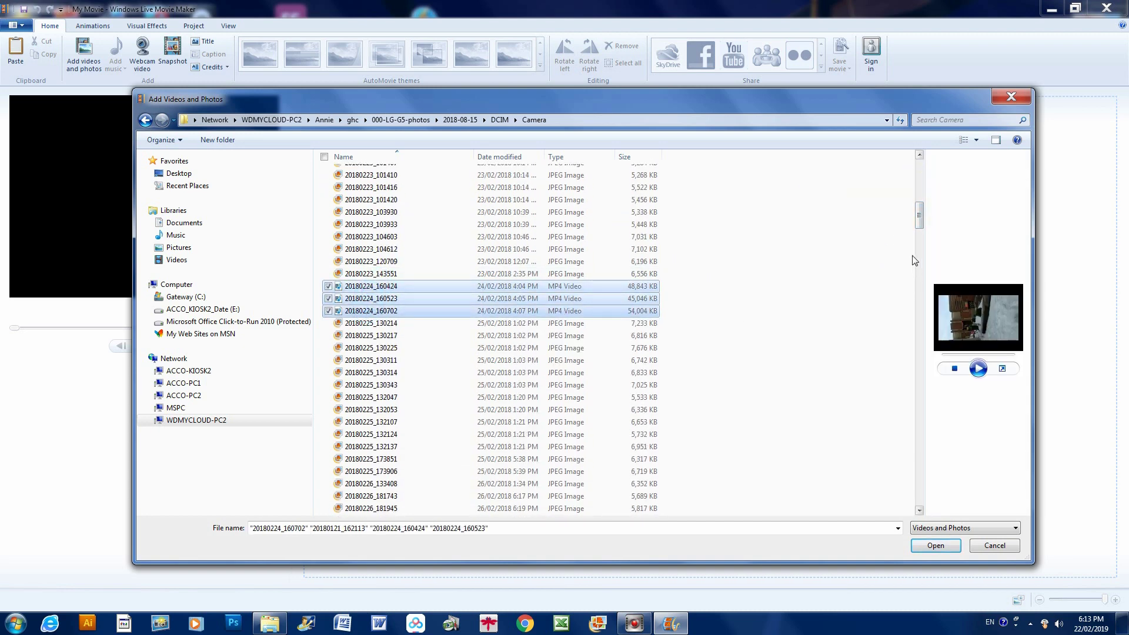
- Add clips 20180313_173033, 20180313_173112 and 20180313_173308 to the selection and import all selected videos into the project
left_click_drag(919, 215, 922, 297)
left_click(388, 310, "ctrl")
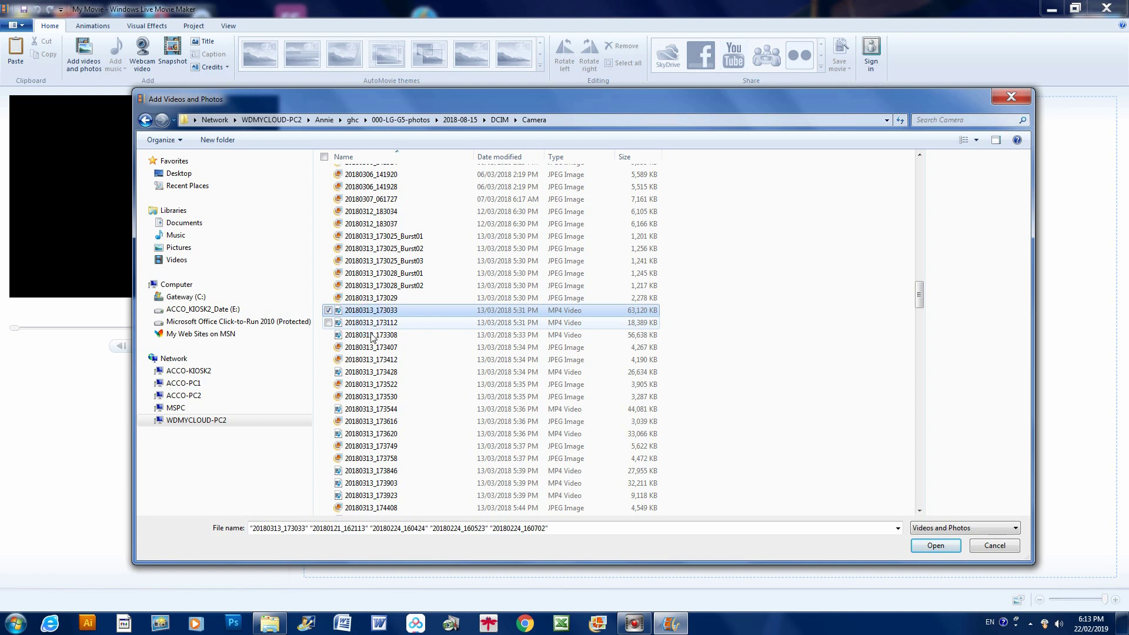
left_click(329, 324)
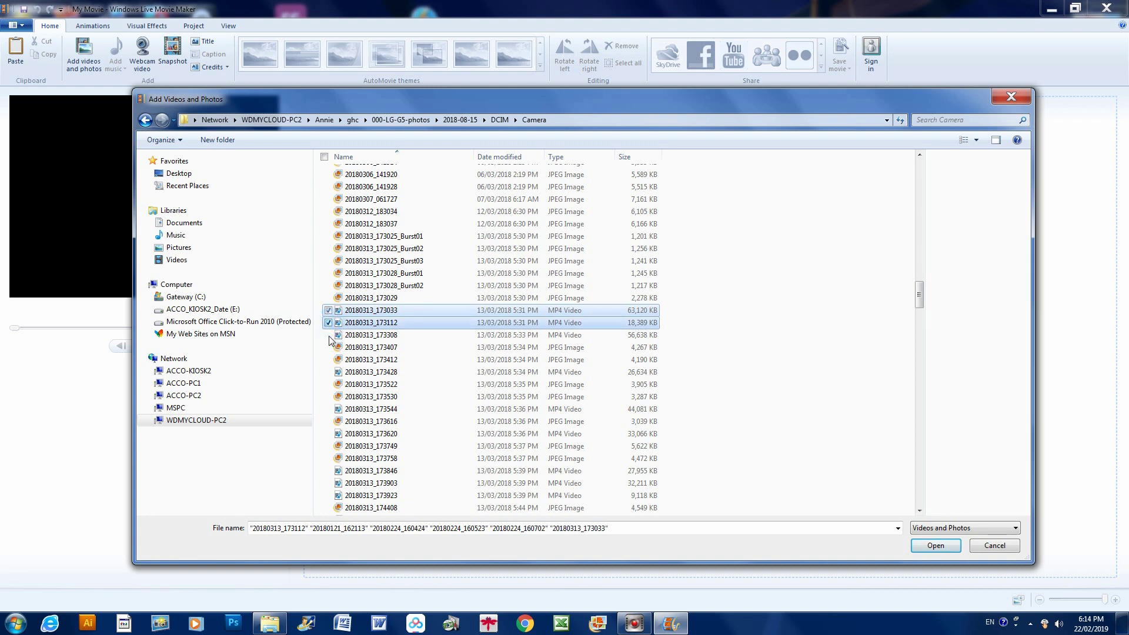
left_click(329, 336)
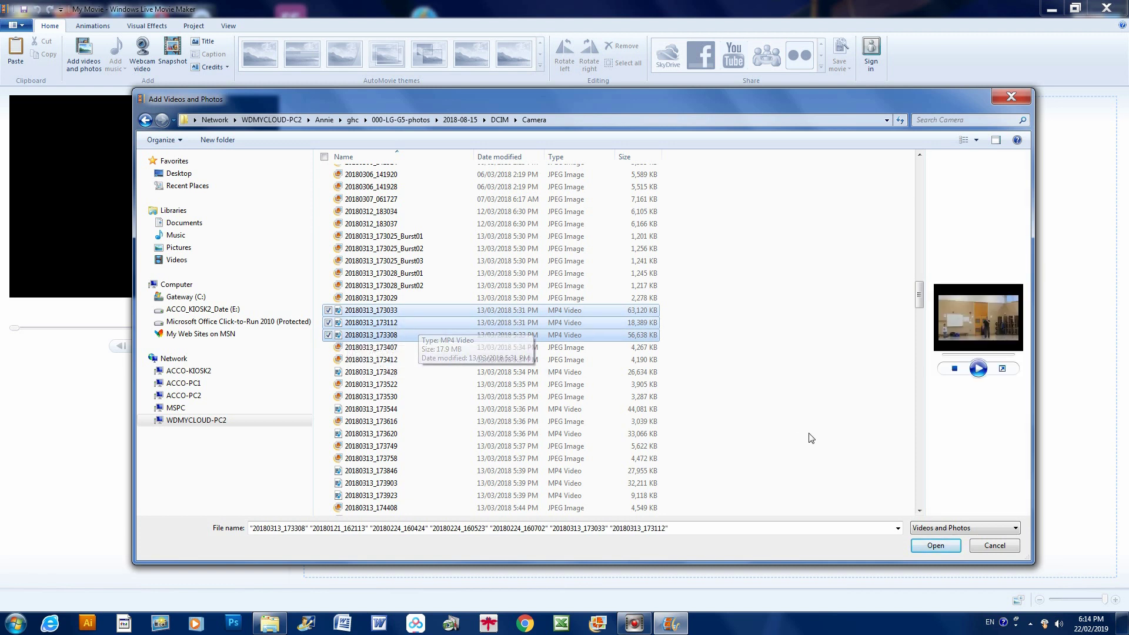
left_click(936, 546)
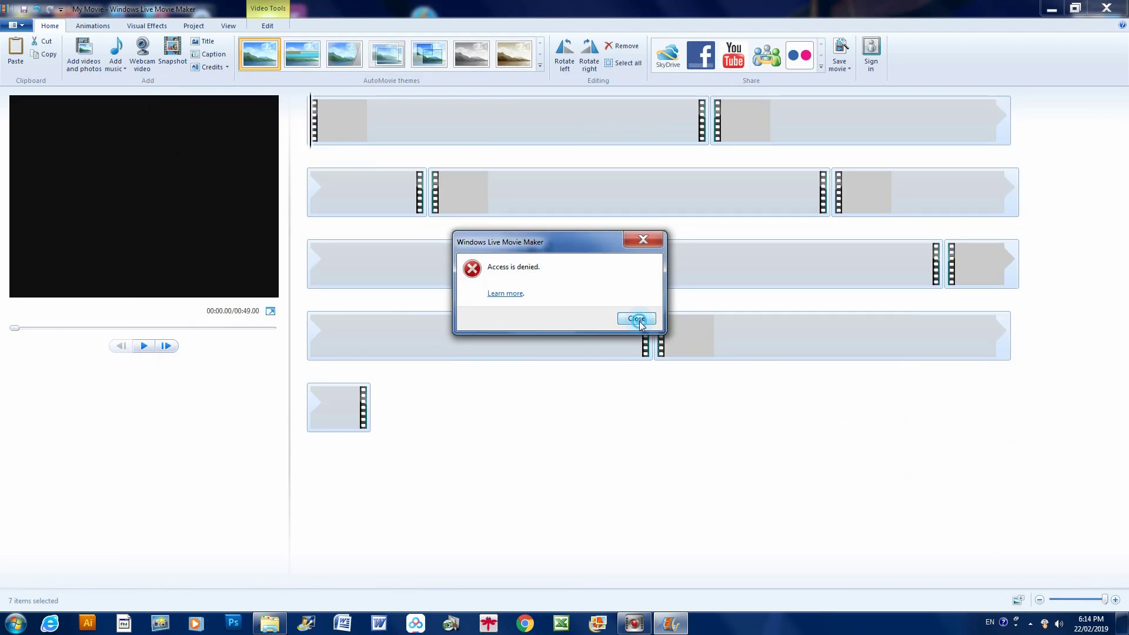
left_click(636, 319)
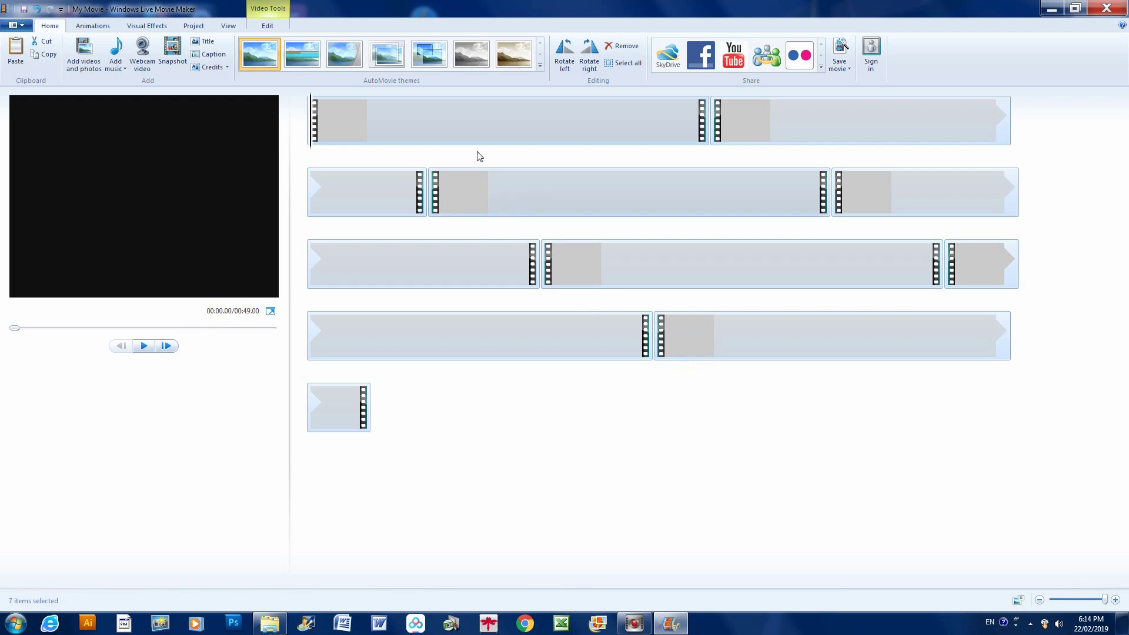
- Look through the imported clips on the storyboard and preview the first clip from its beginning
left_click(451, 129)
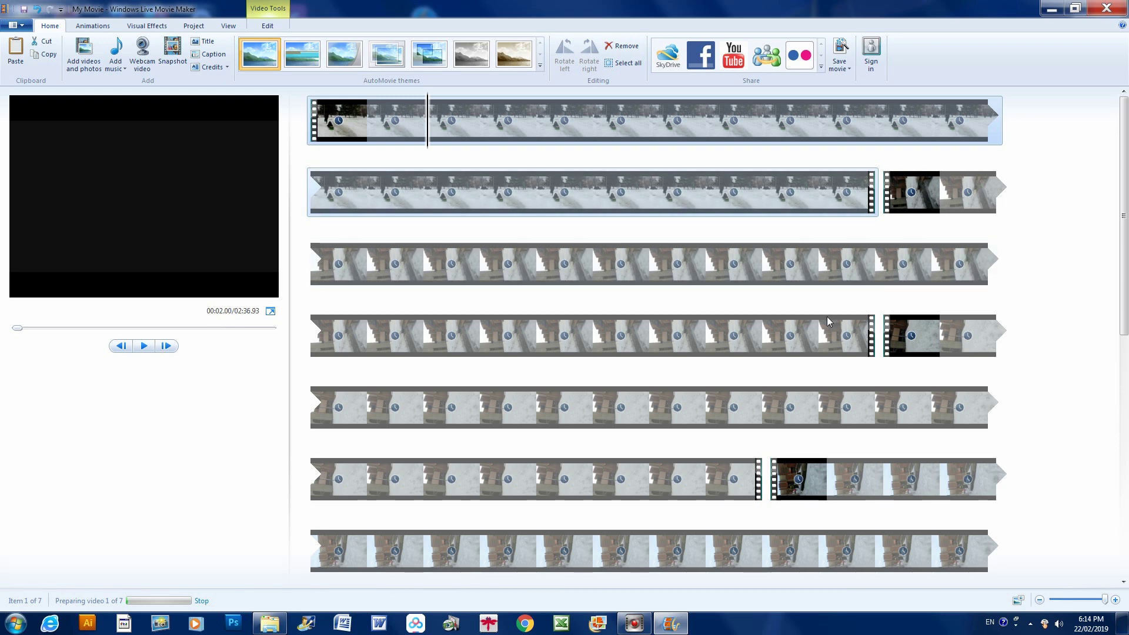
scroll(852, 362, "down", 8)
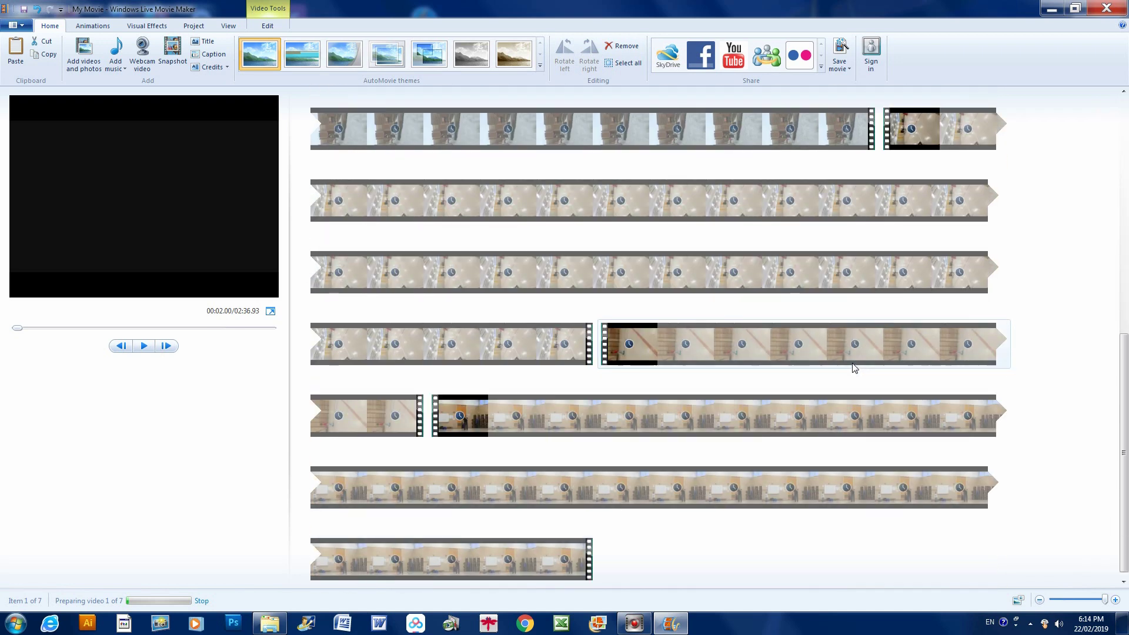
scroll(854, 368, "down", 1)
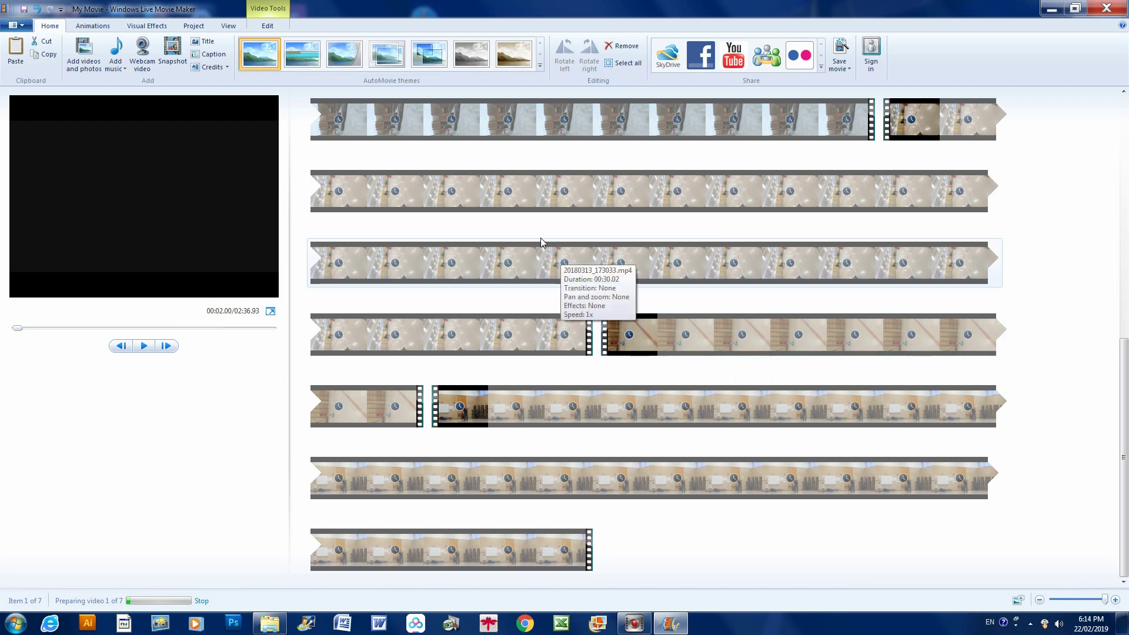
scroll(527, 224, "up", 5)
scroll(527, 222, "up", 3)
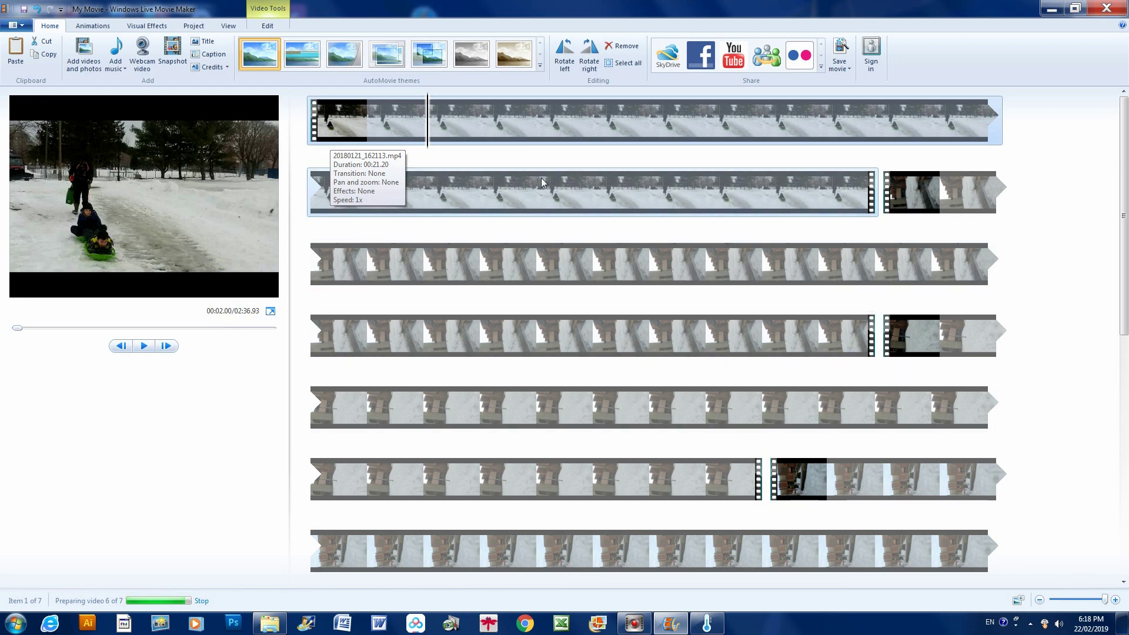
left_click(313, 117)
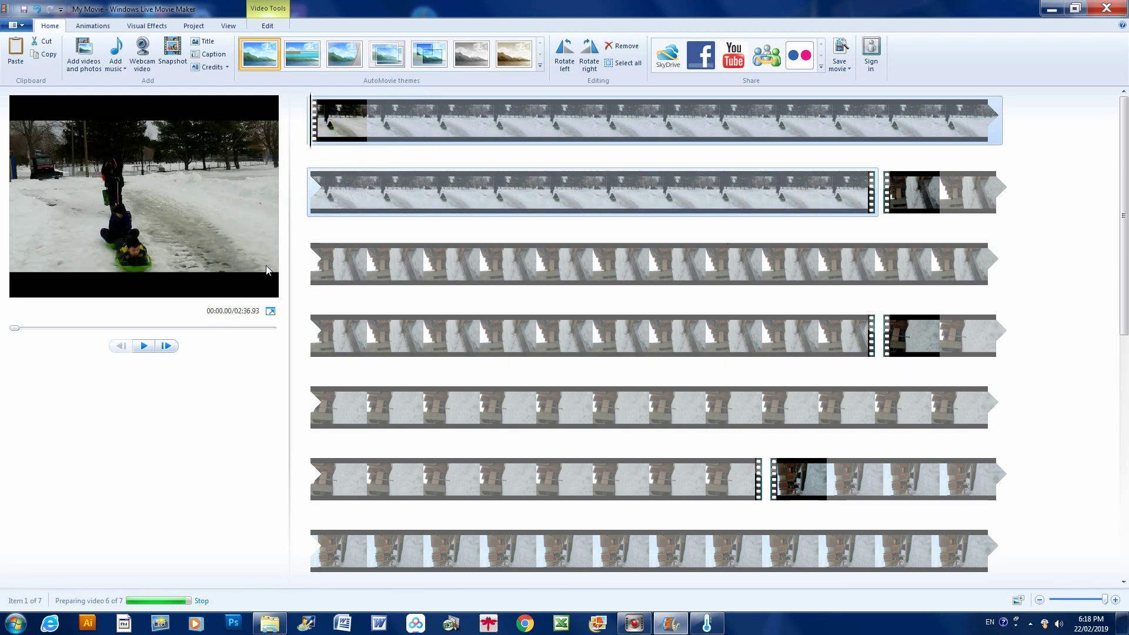
left_click(144, 346)
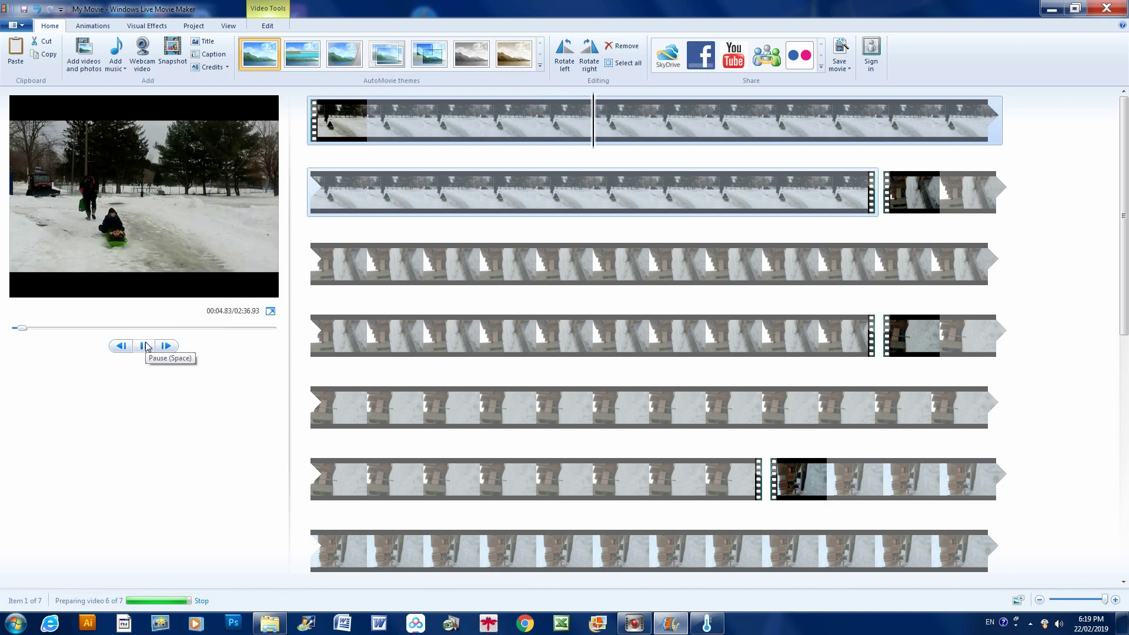
left_click(145, 345)
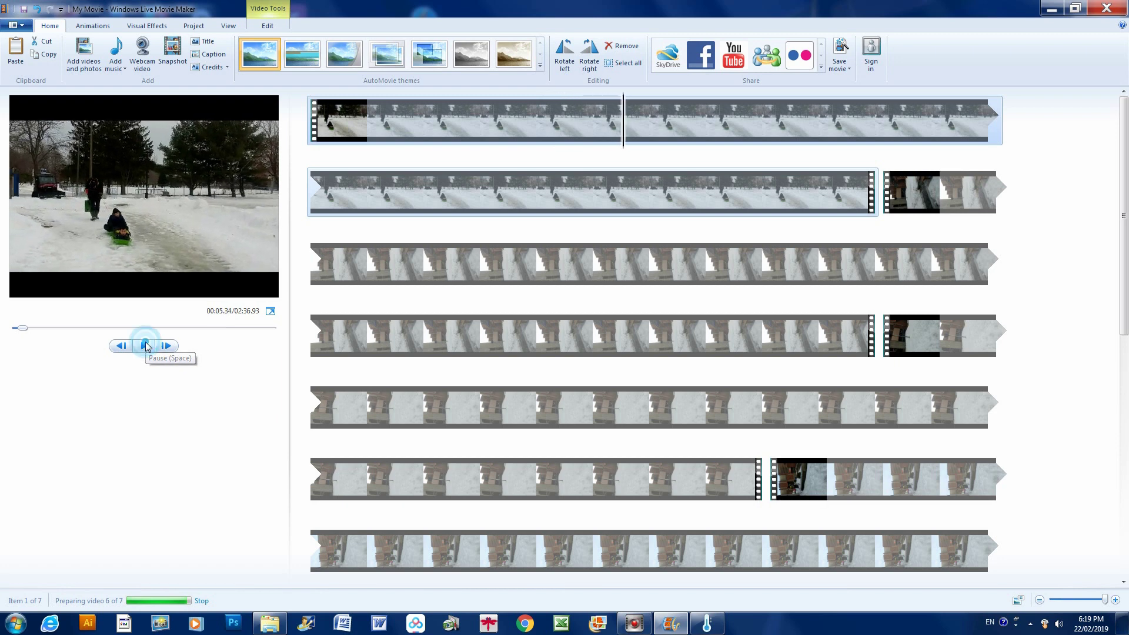
left_click(37, 281)
- Rotate the second and third clips, 20180224_160424 and 20180224_160523, a quarter turn to the right each
left_click(912, 193)
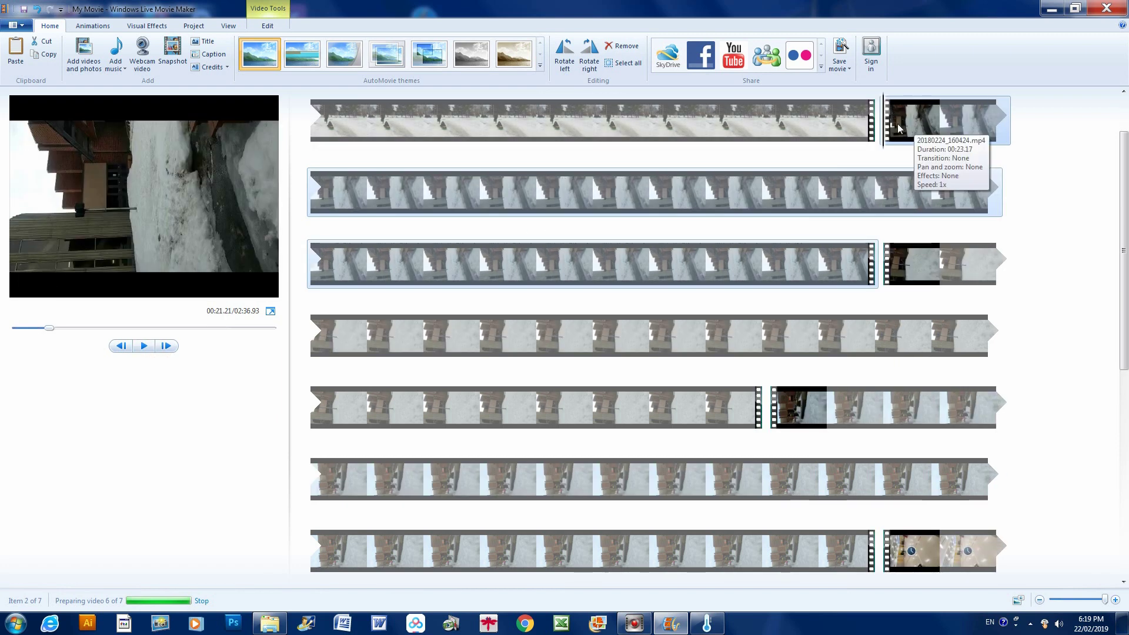
left_click(586, 59)
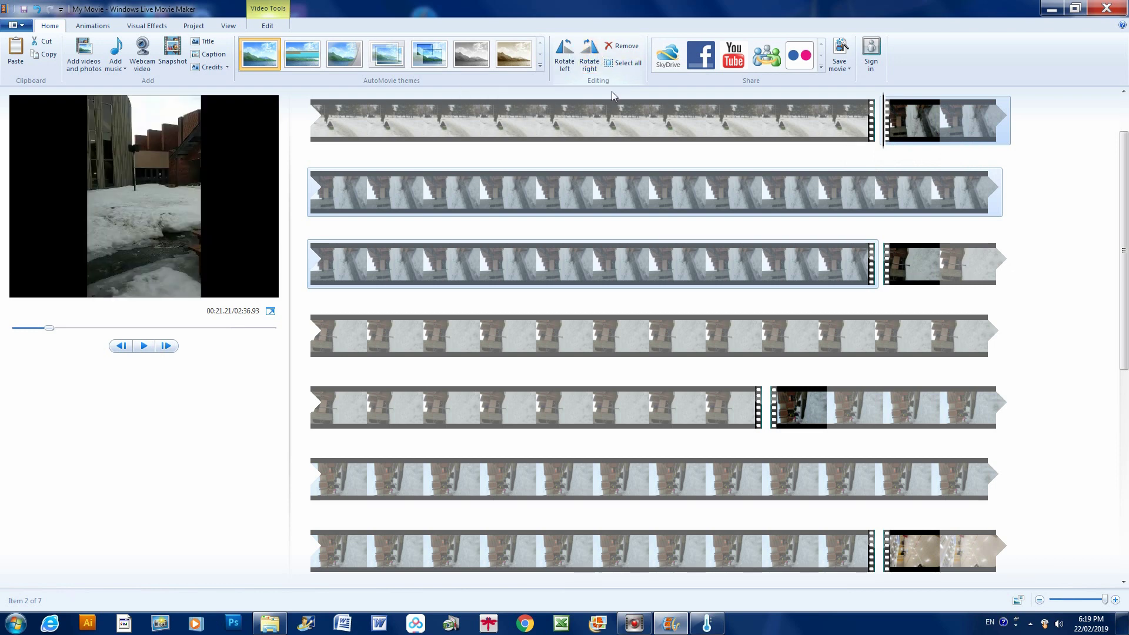
left_click(688, 281)
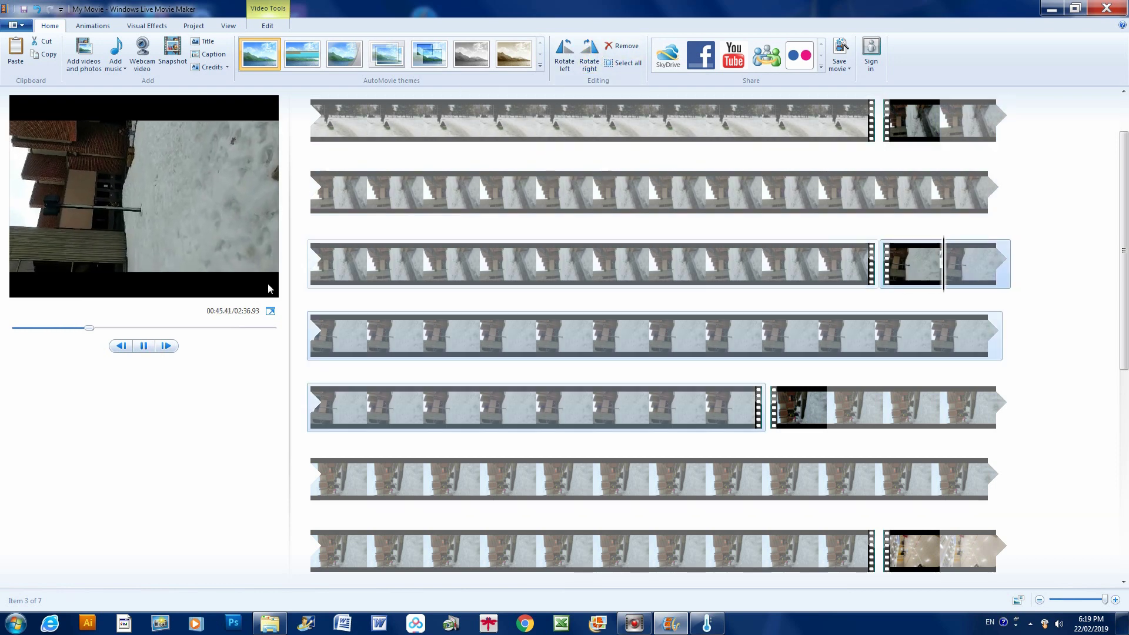
key("space")
left_click(940, 265)
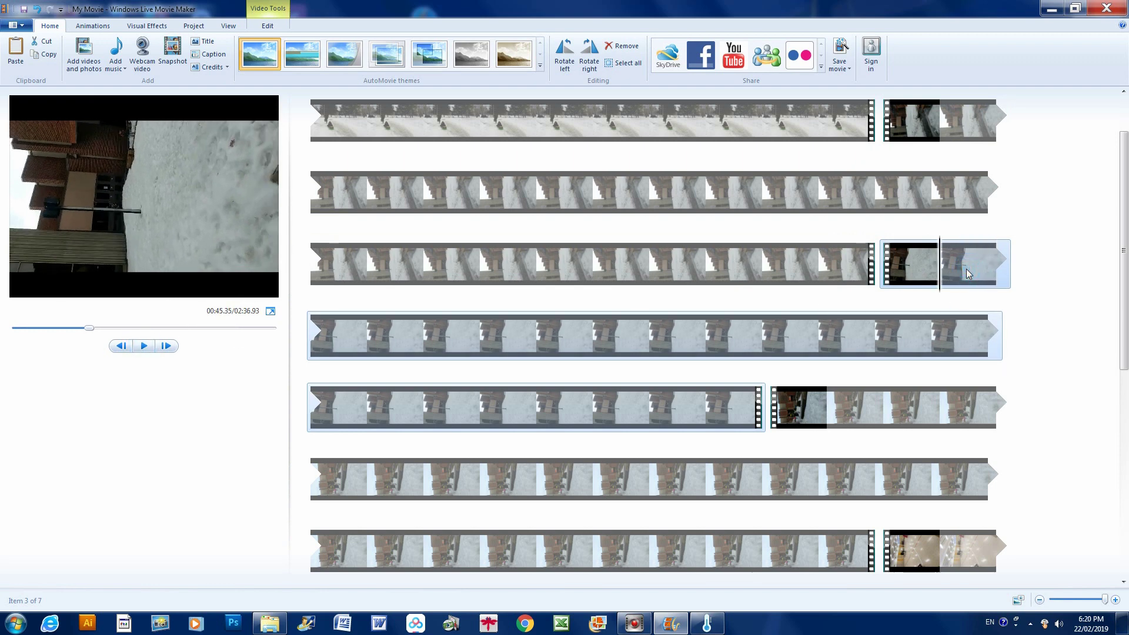
left_click(591, 53)
- Preview the fourth clip, 20180224_160702, and rotate it left three times from its start
left_click(144, 346)
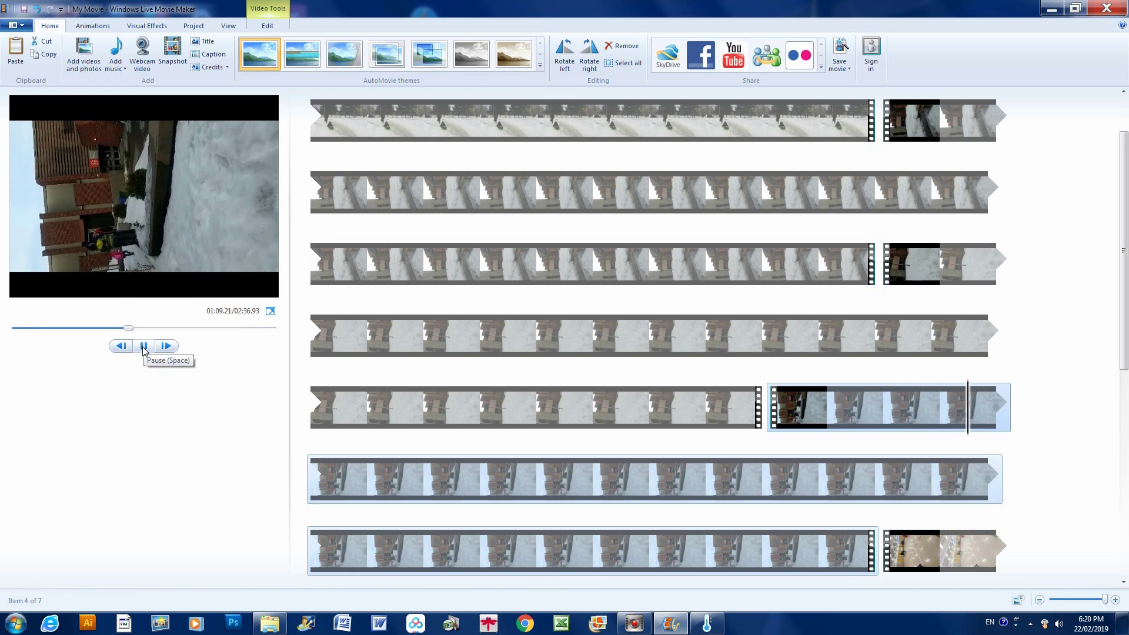
key("space")
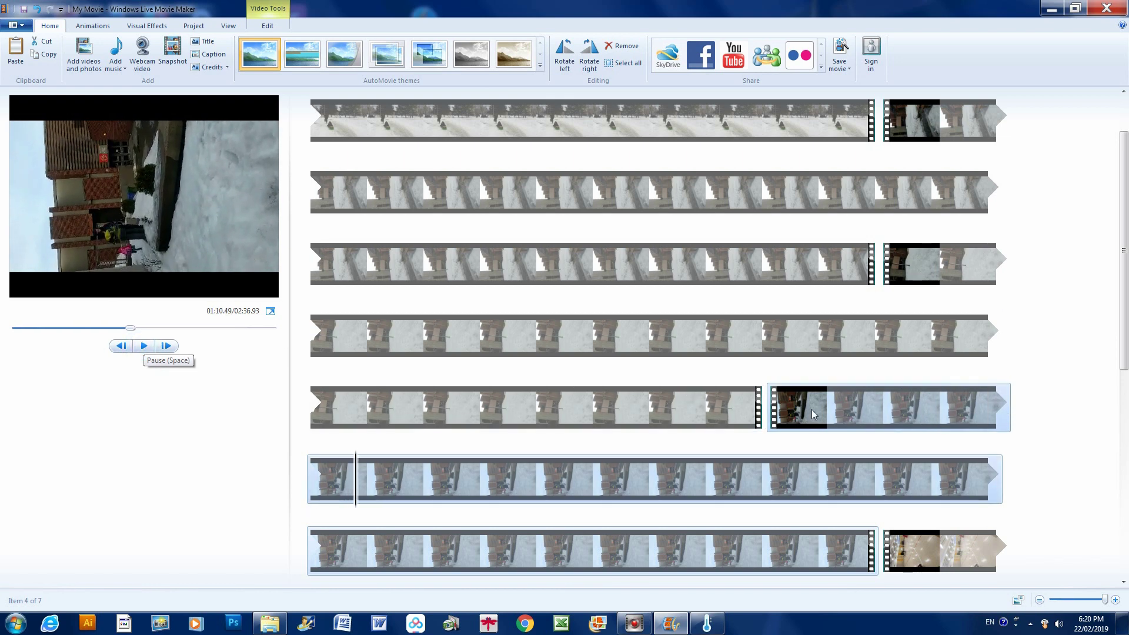
left_click(772, 409)
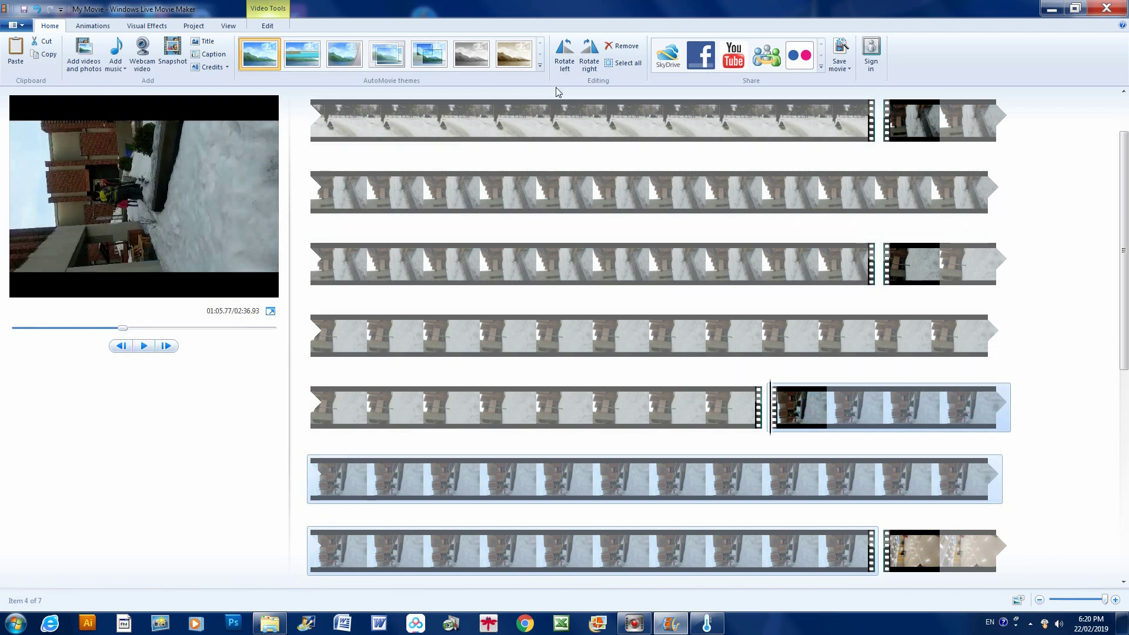
left_click(563, 57)
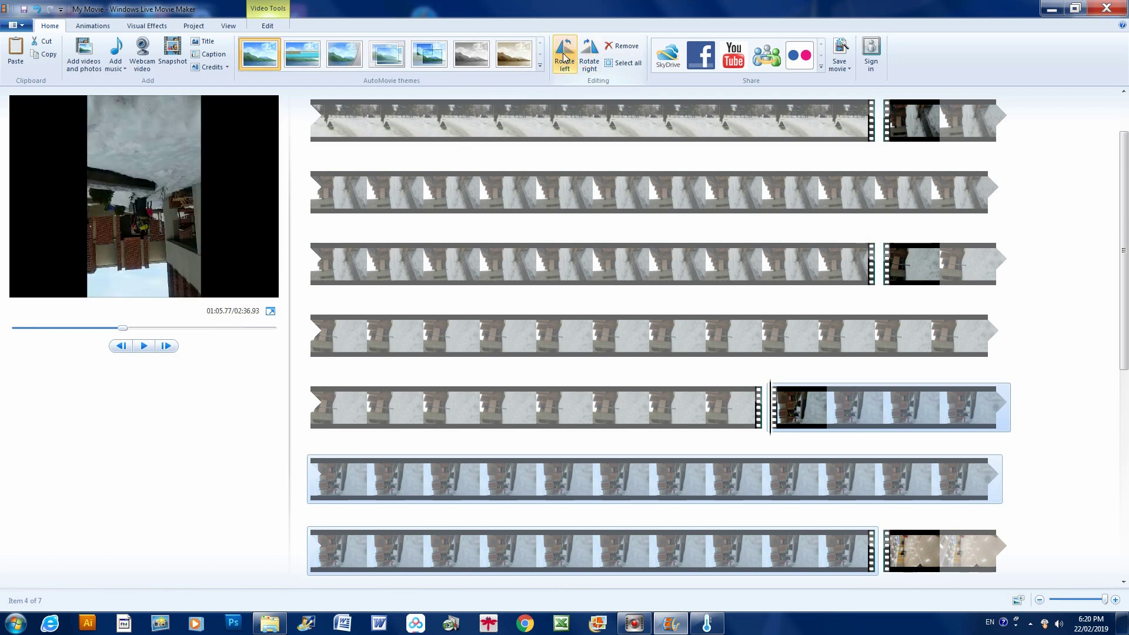
left_click(562, 57)
left_click(563, 57)
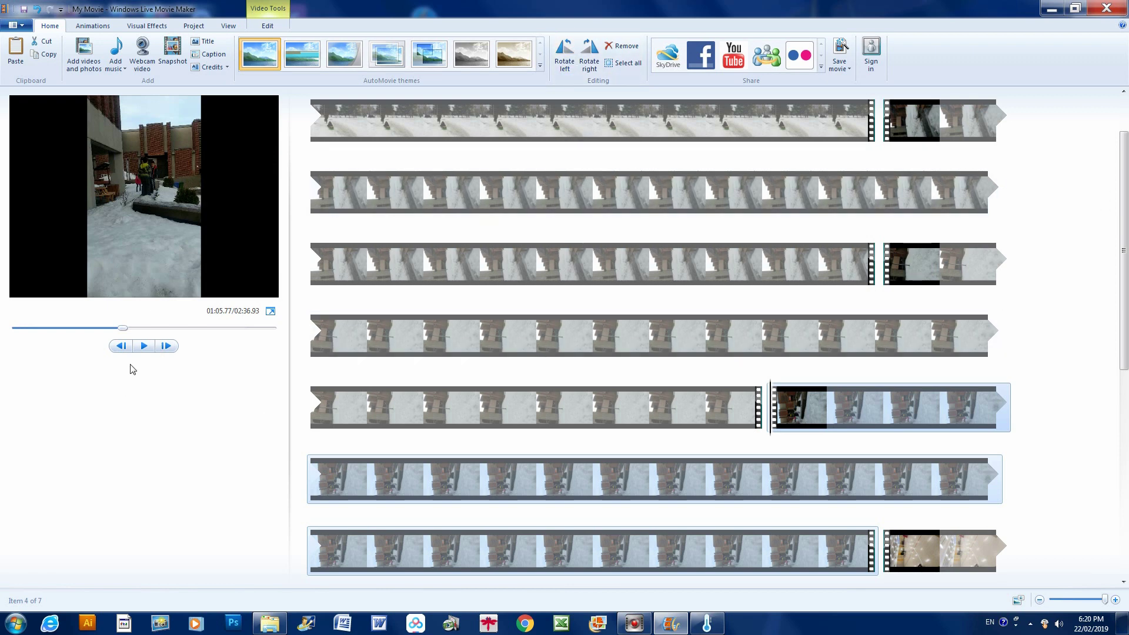
- Check the fourth clip's orientation near its end, at about 01:29, and rotate it right once
left_click(147, 347)
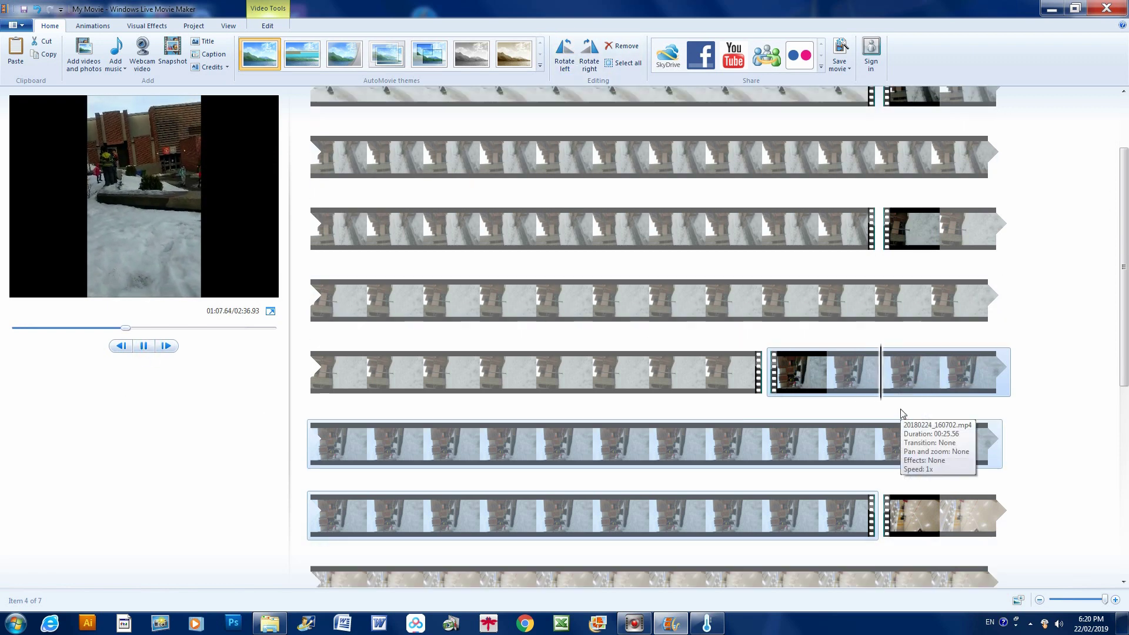
scroll(835, 329, "down", 3)
left_click(764, 304)
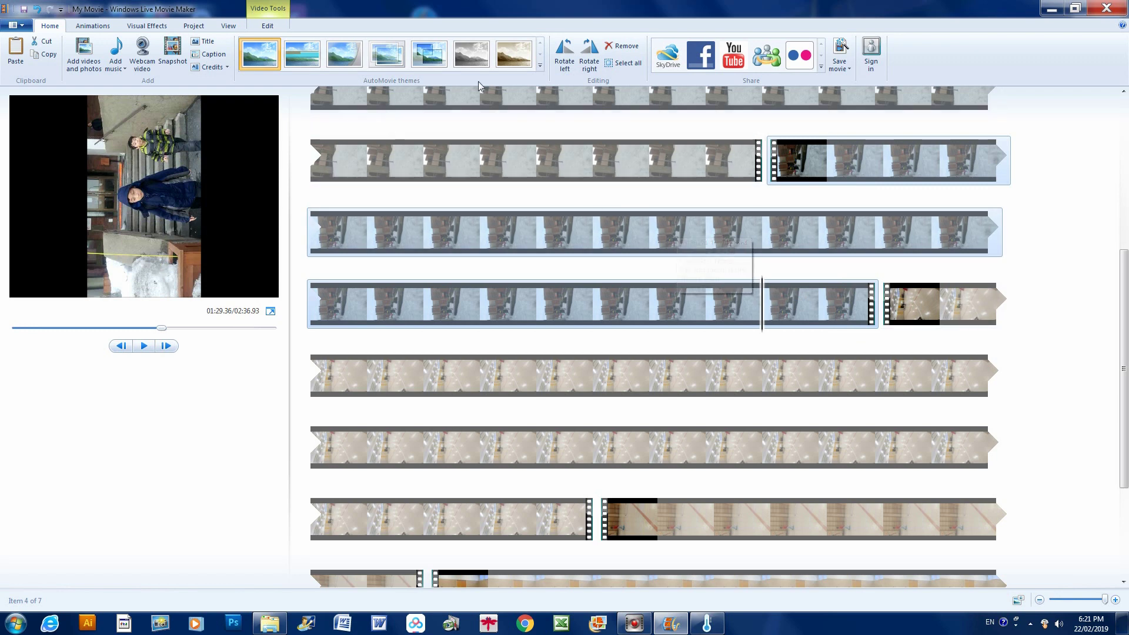
left_click(591, 55)
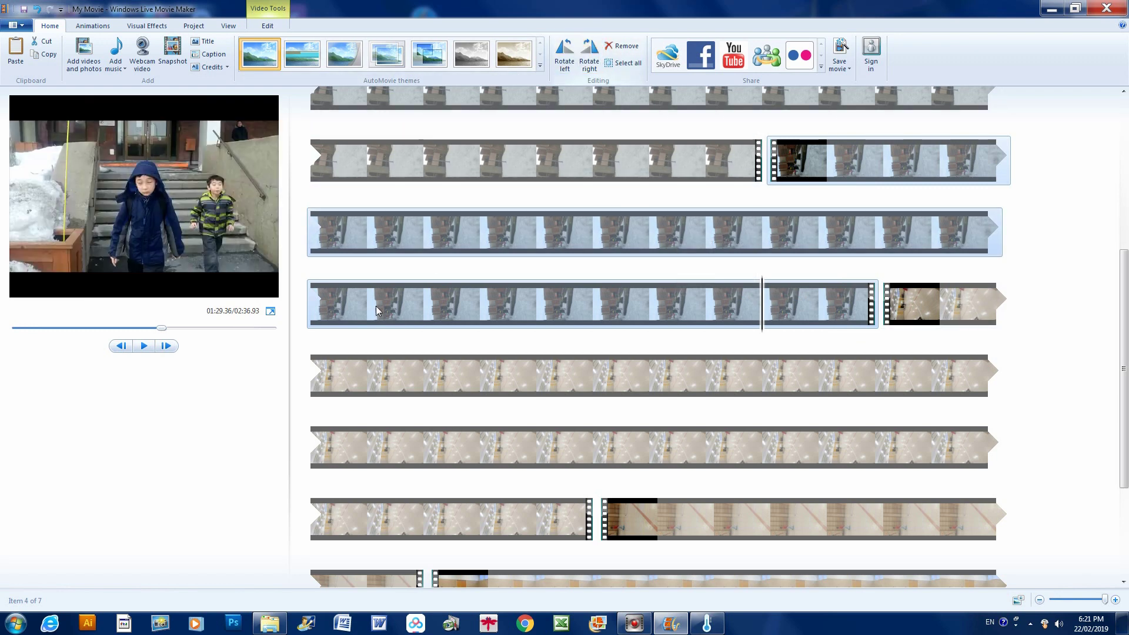
- Preview the fifth clip, the sideways gym video, and delete it together with the clip that follows it
left_click(145, 346)
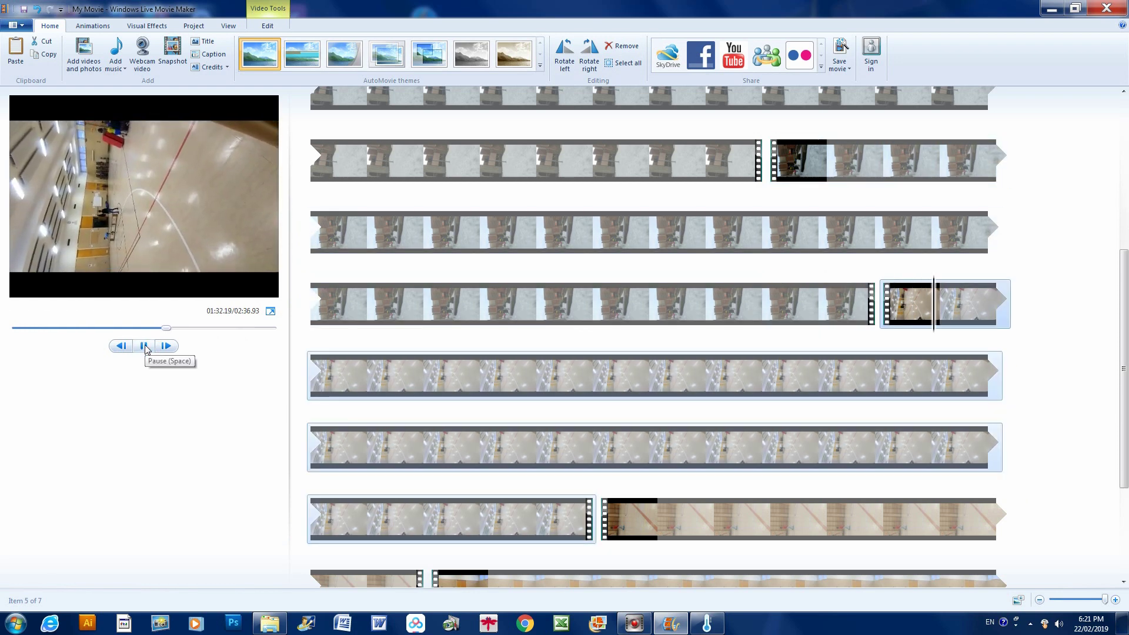
left_click(145, 347)
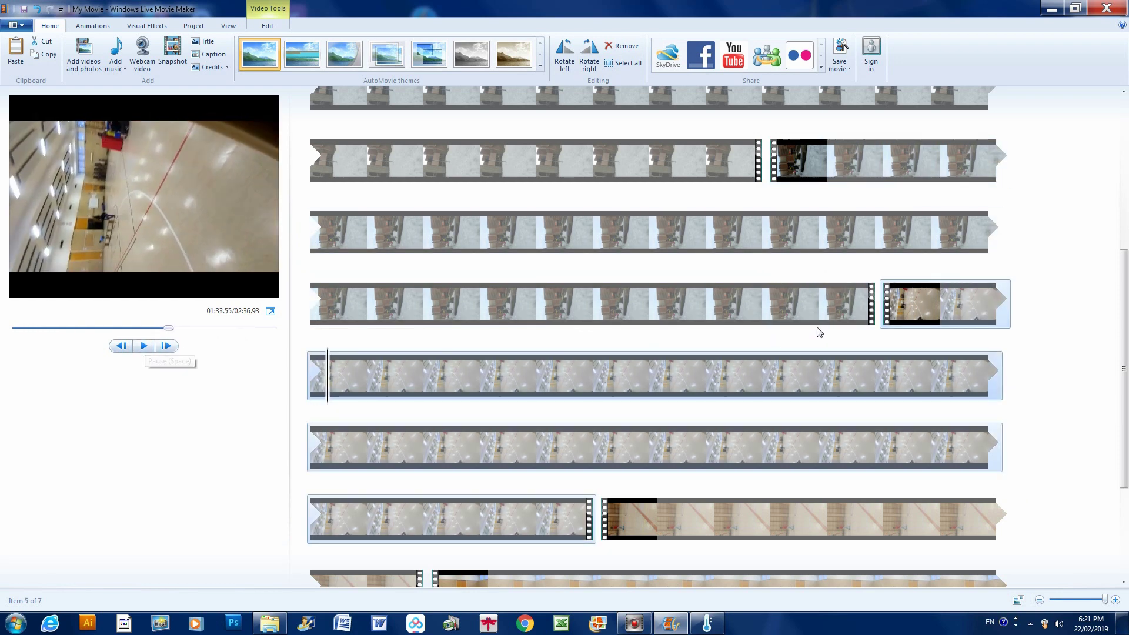
left_click(145, 350)
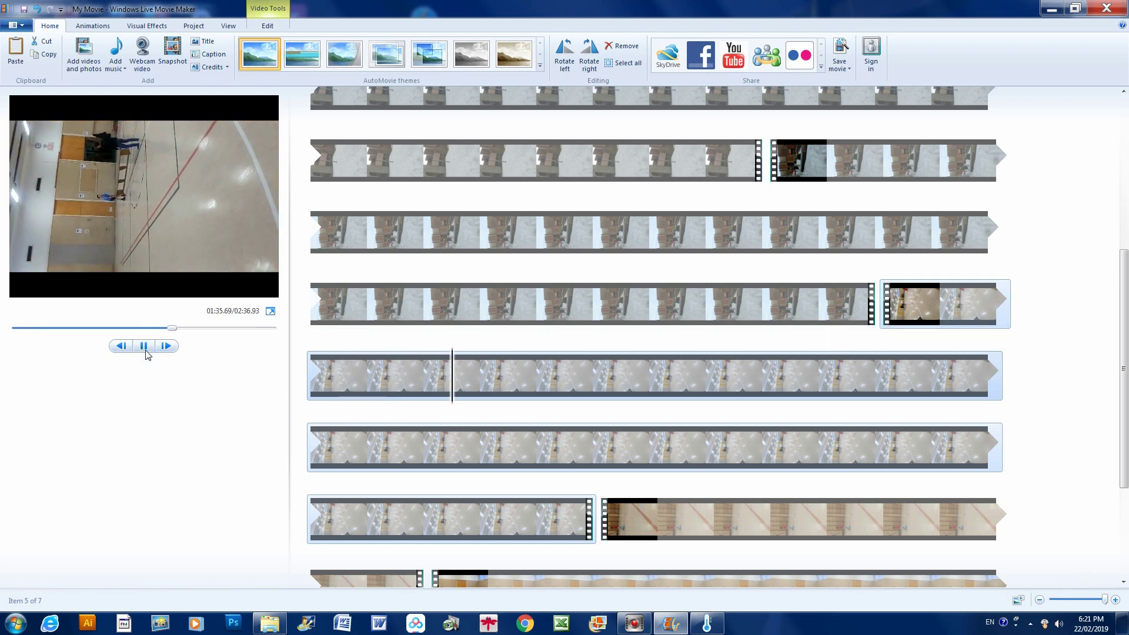
left_click(145, 347)
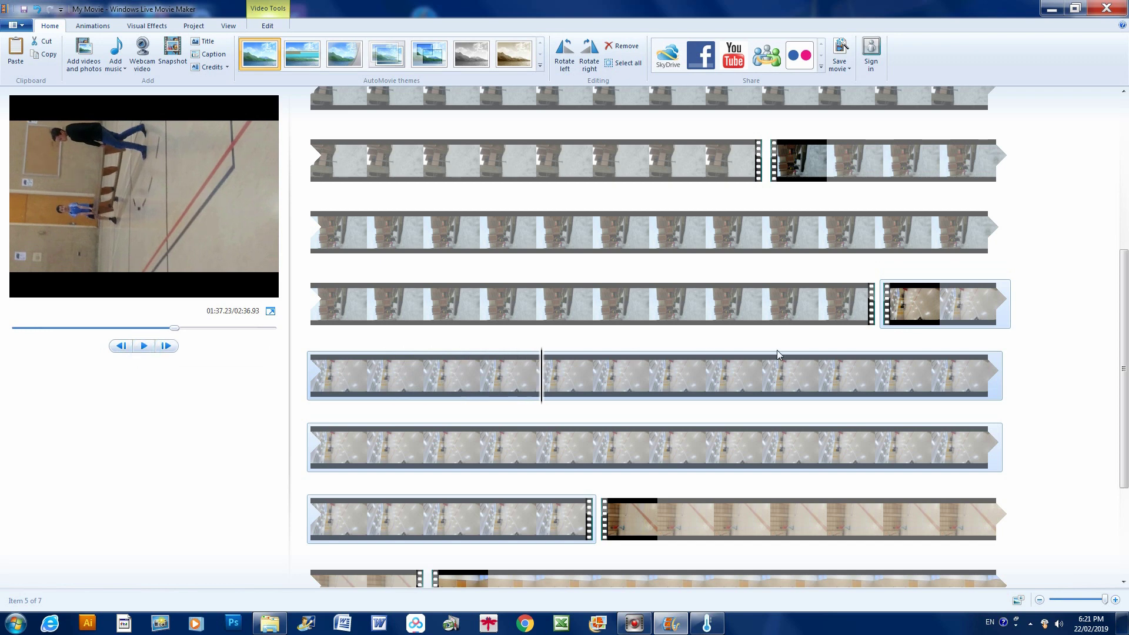
left_click(921, 299)
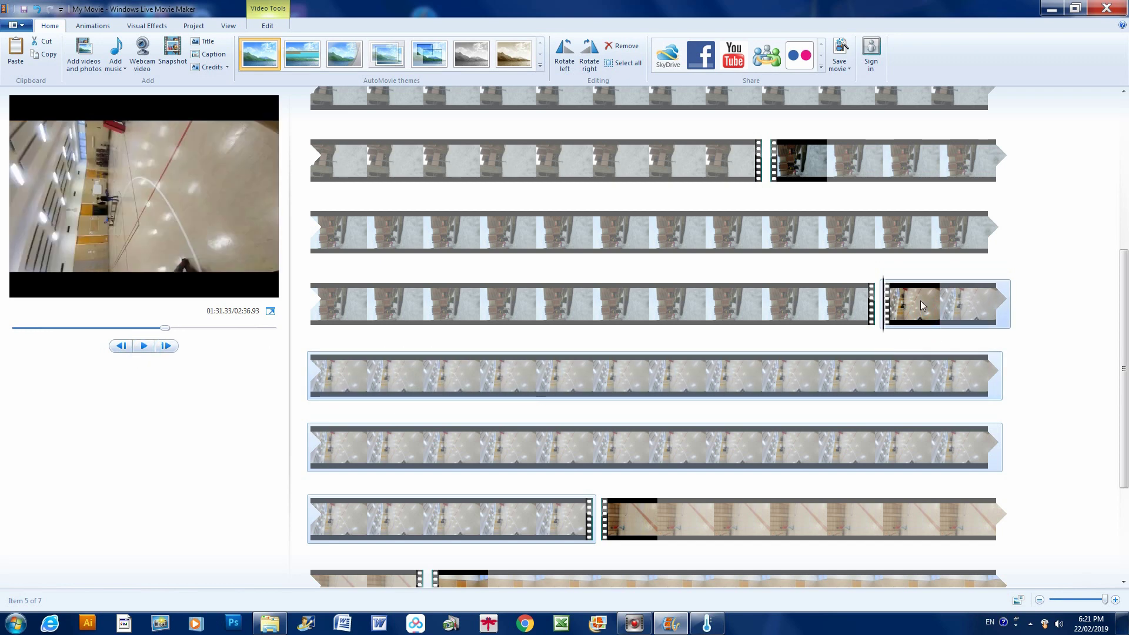
key("Delete")
key("Delete")
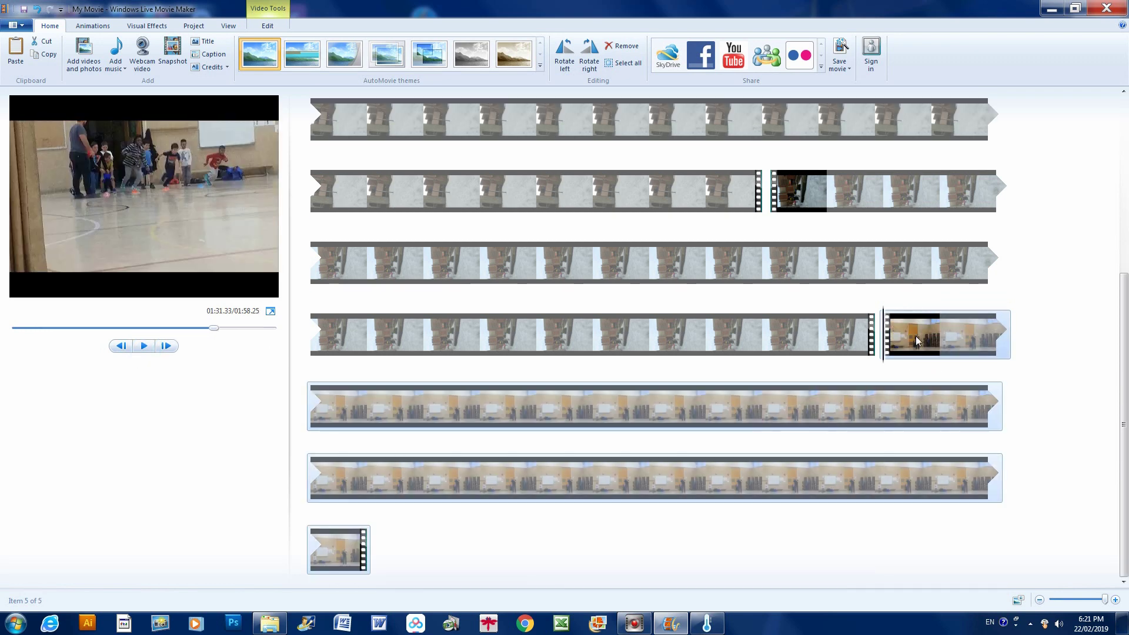
- Delete the remaining gym video at the end, rotate the preceding clip, 20180224_160702, left 90°, and play it briefly
right_click(781, 408)
key("Delete")
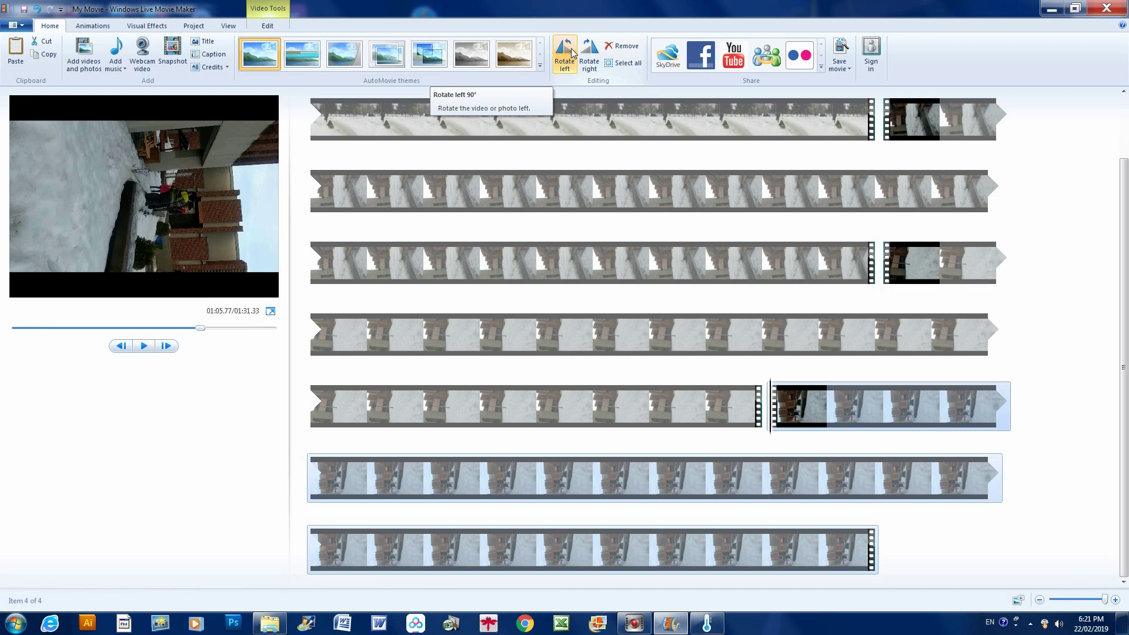
left_click(571, 48)
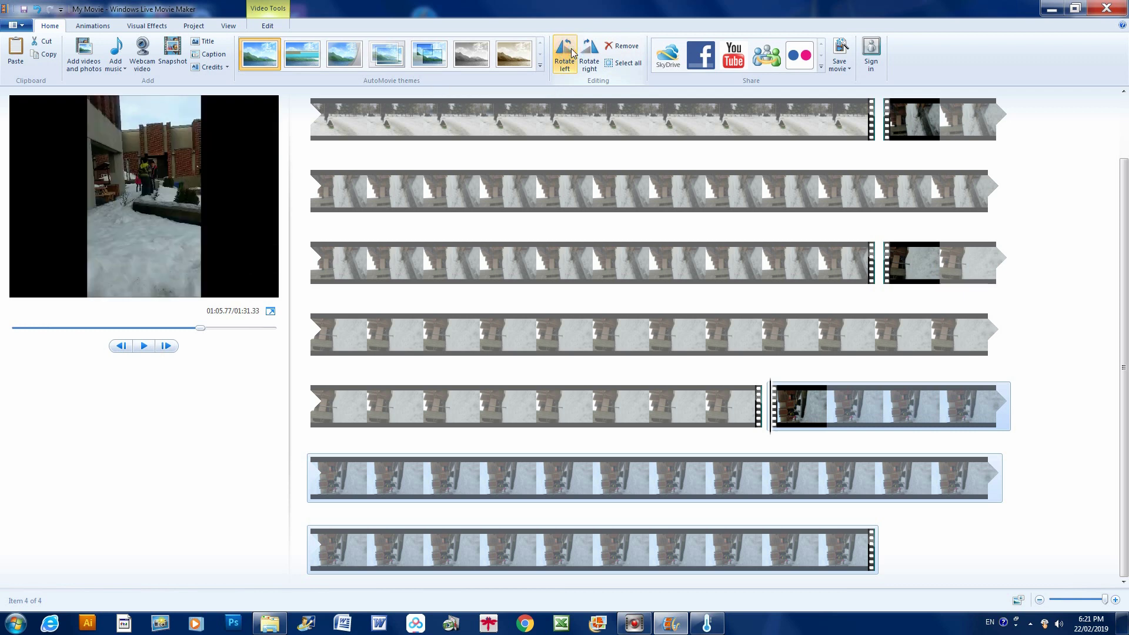
left_click(145, 347)
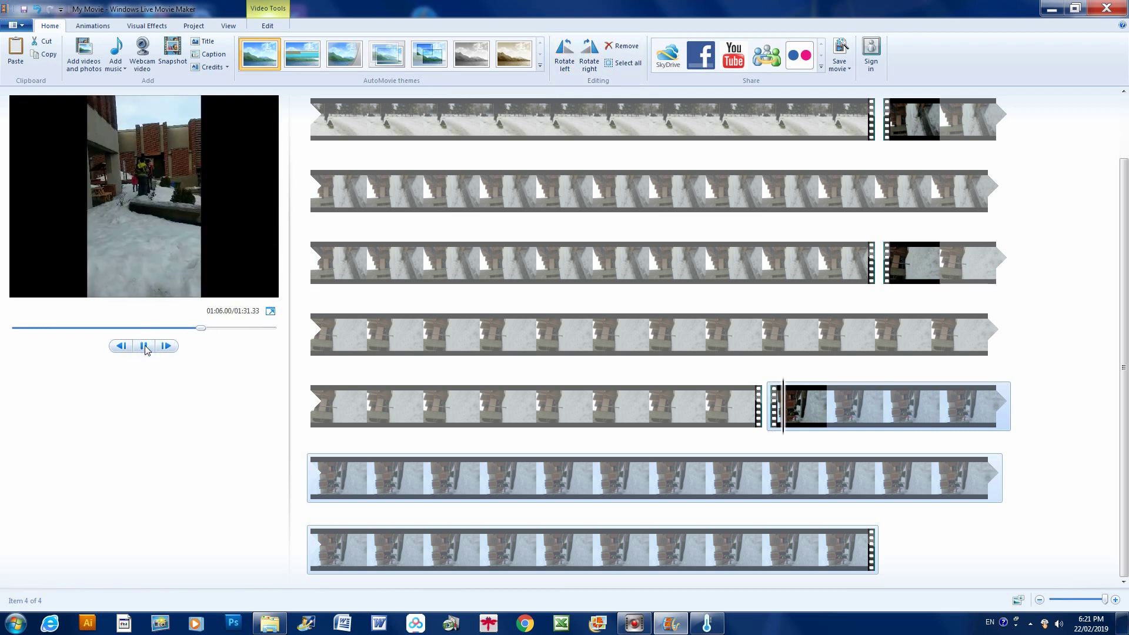
- Move the first clip, the sledding video 20180121_162113, to the end of the movie, after 20180224_160702
left_click(566, 118)
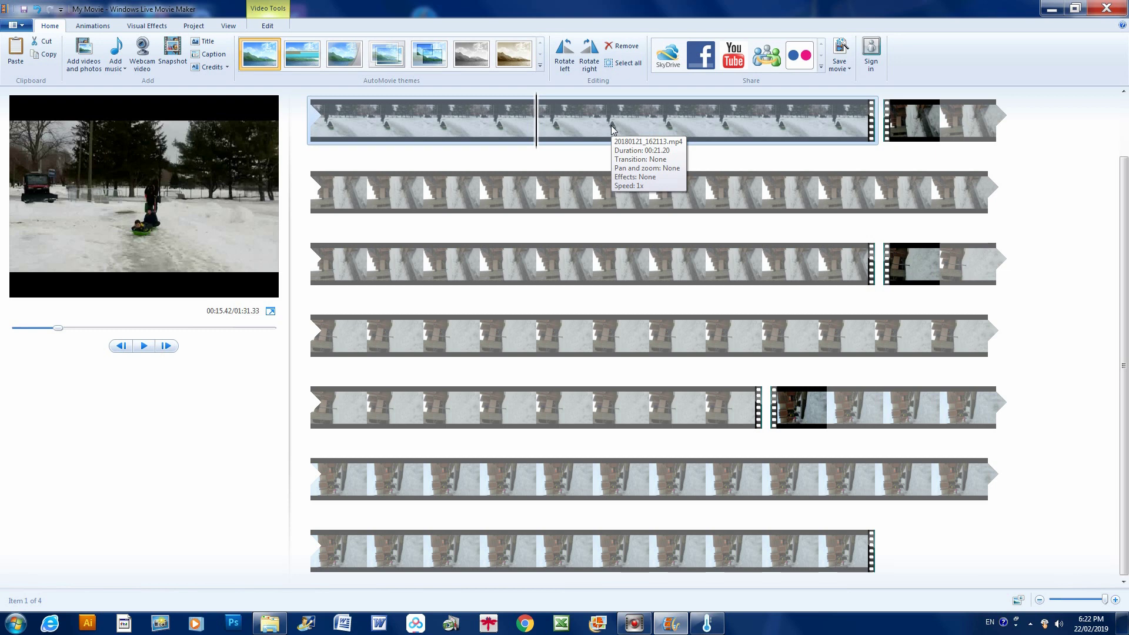
left_click_drag(612, 130, 823, 553)
scroll(838, 534, "down", 1)
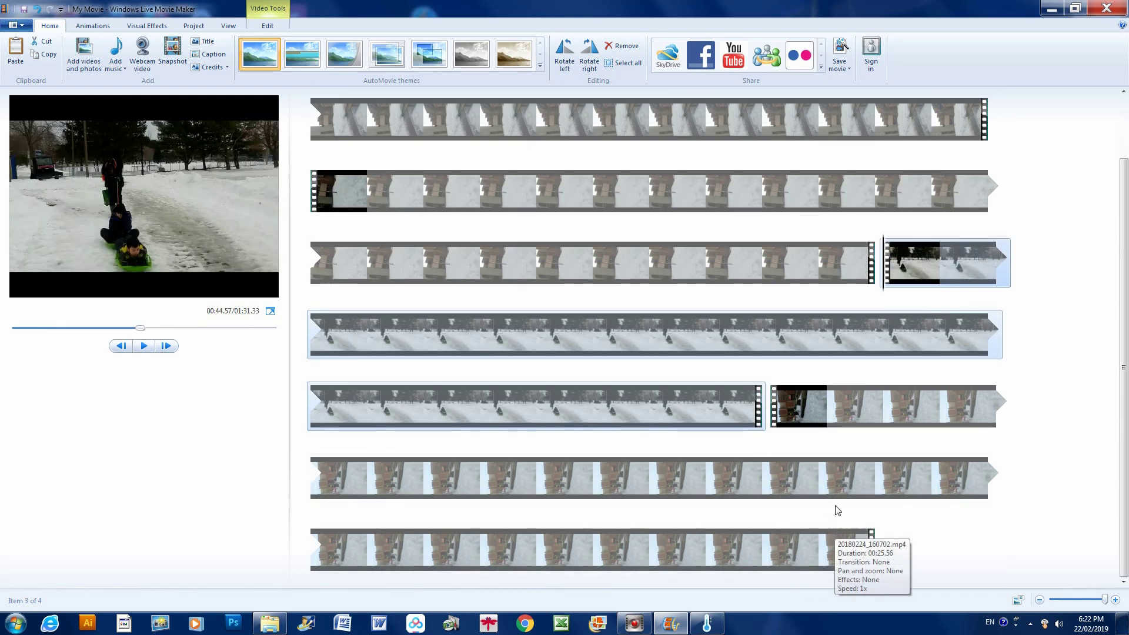
left_click_drag(713, 403, 877, 540)
scroll(776, 453, "down", 1)
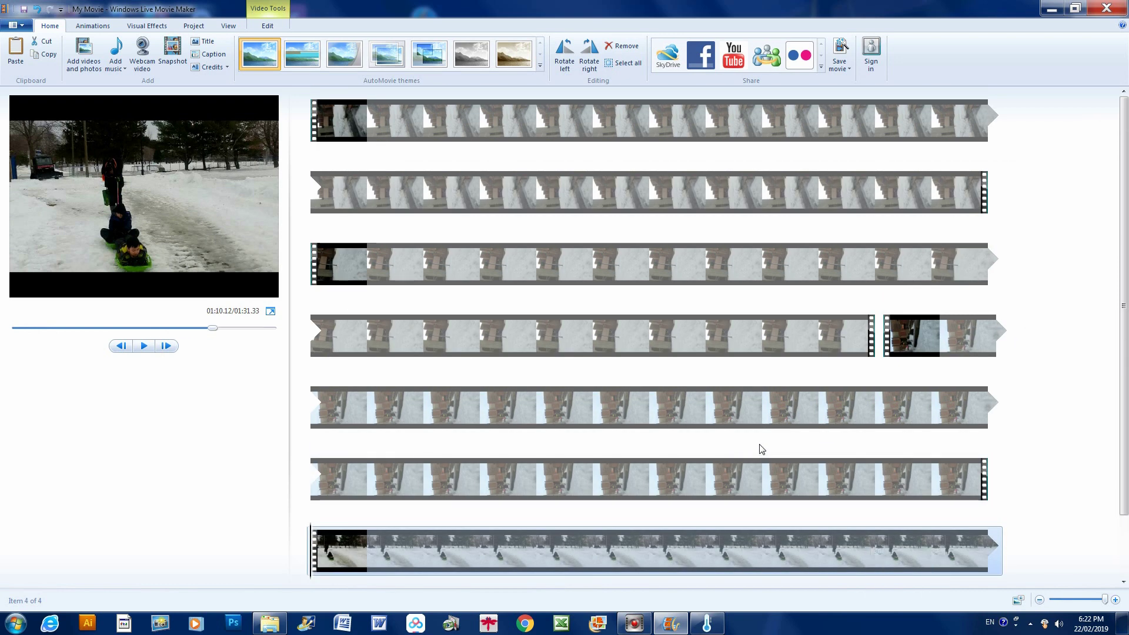
scroll(762, 449, "down", 1)
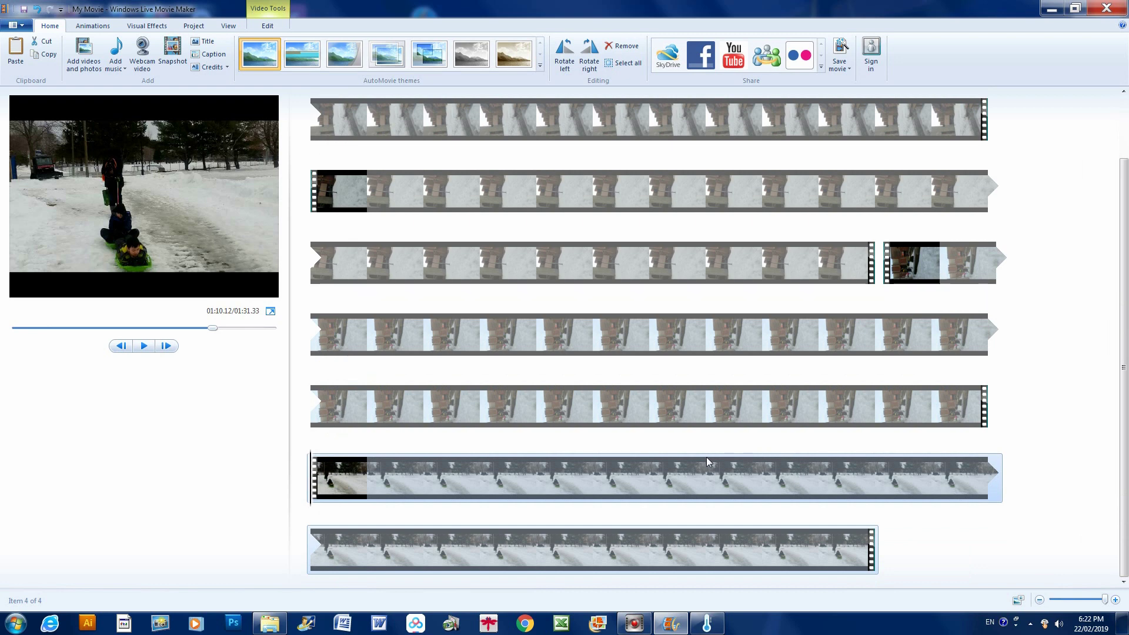
scroll(658, 460, "up", 1)
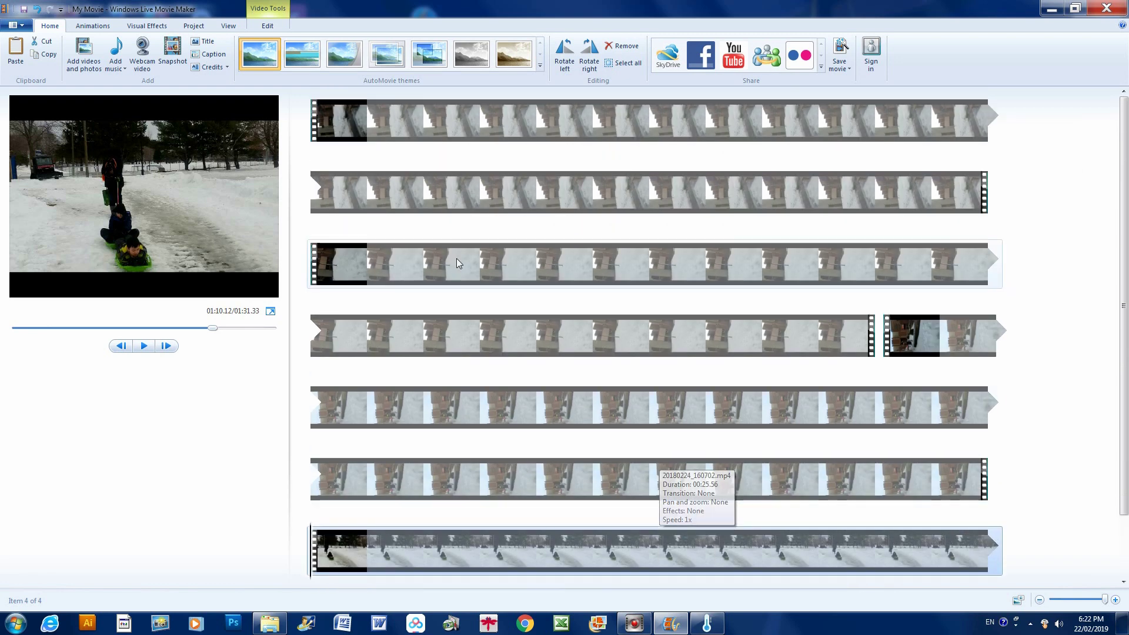
- Preview the new first clip from its start and return the playhead to the movie's beginning
left_click(332, 128)
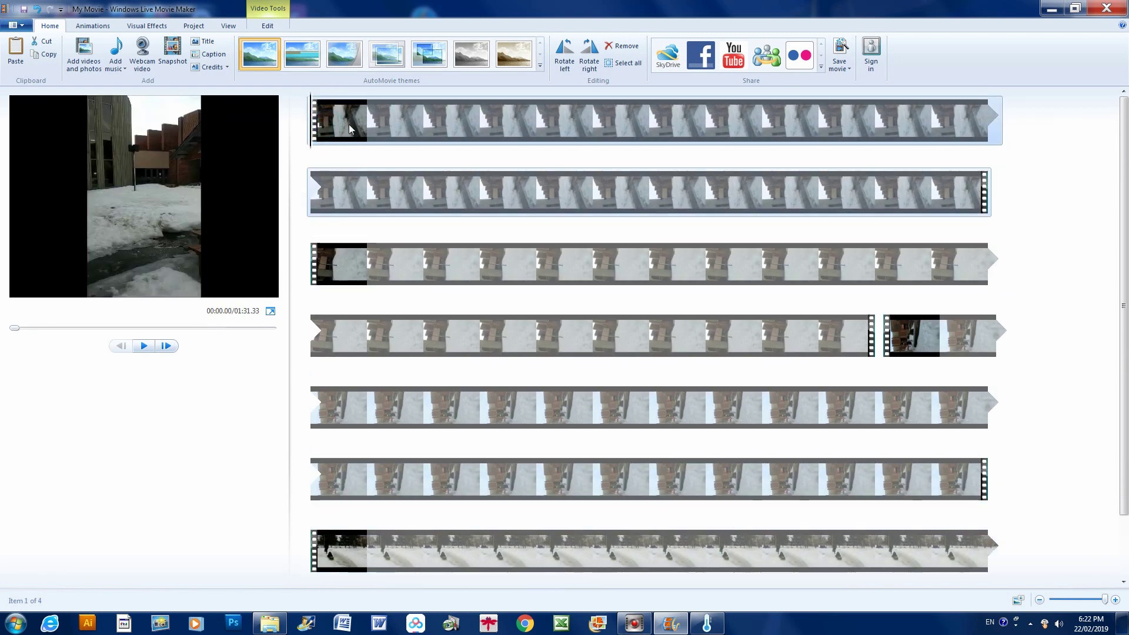
left_click(144, 347)
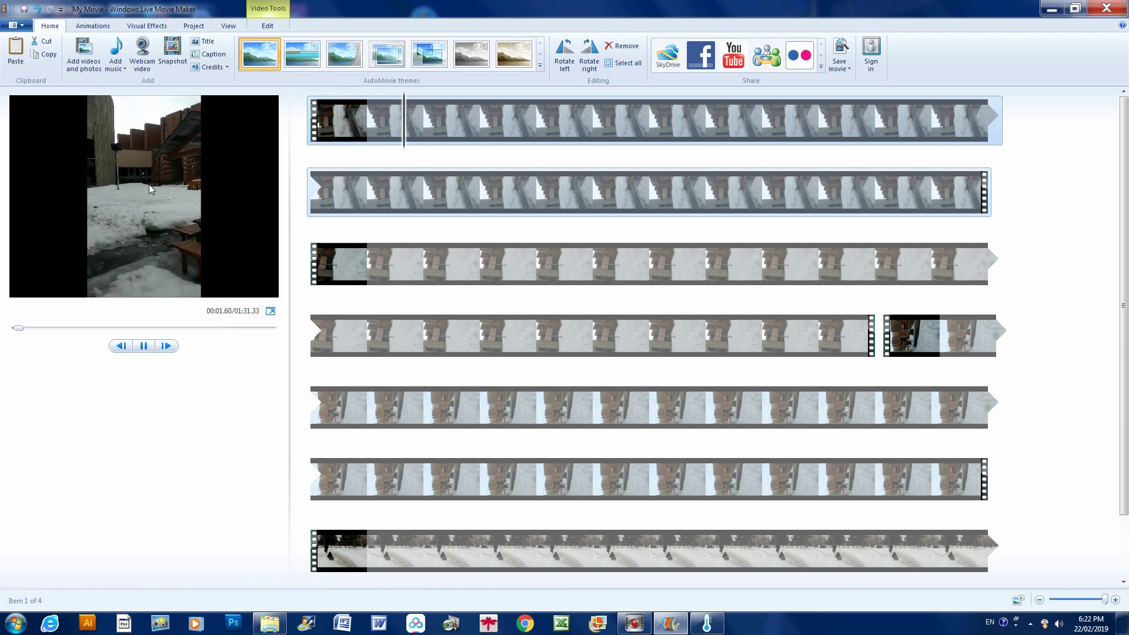
left_click(347, 134)
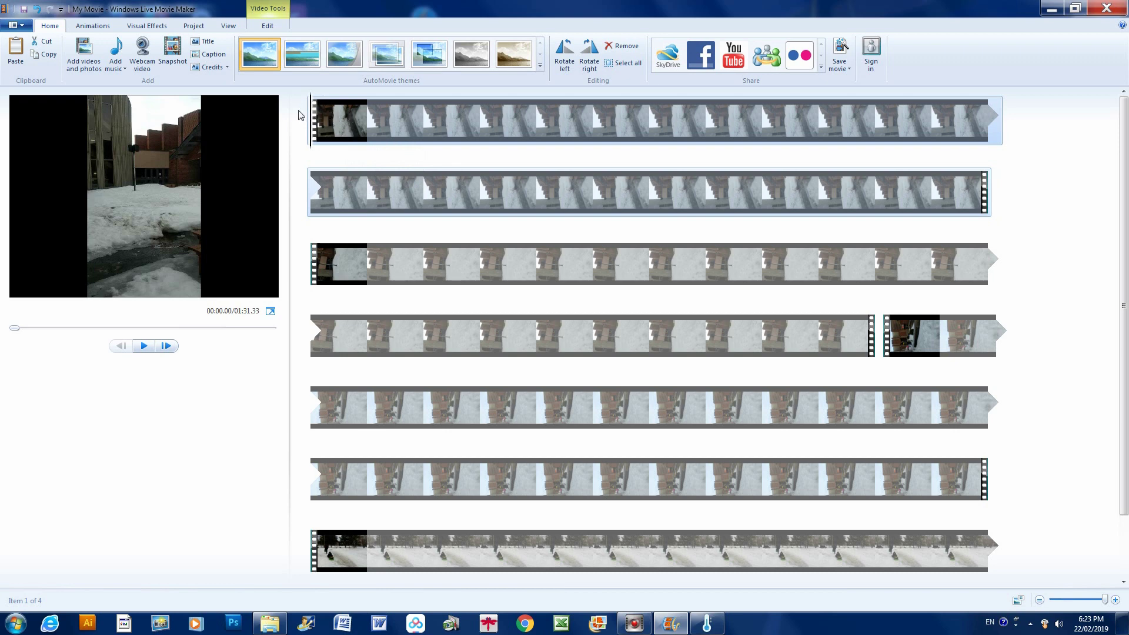
- Add a title before the first clip and replace its placeholder text with "Two kids winter 2018"
left_click(209, 47)
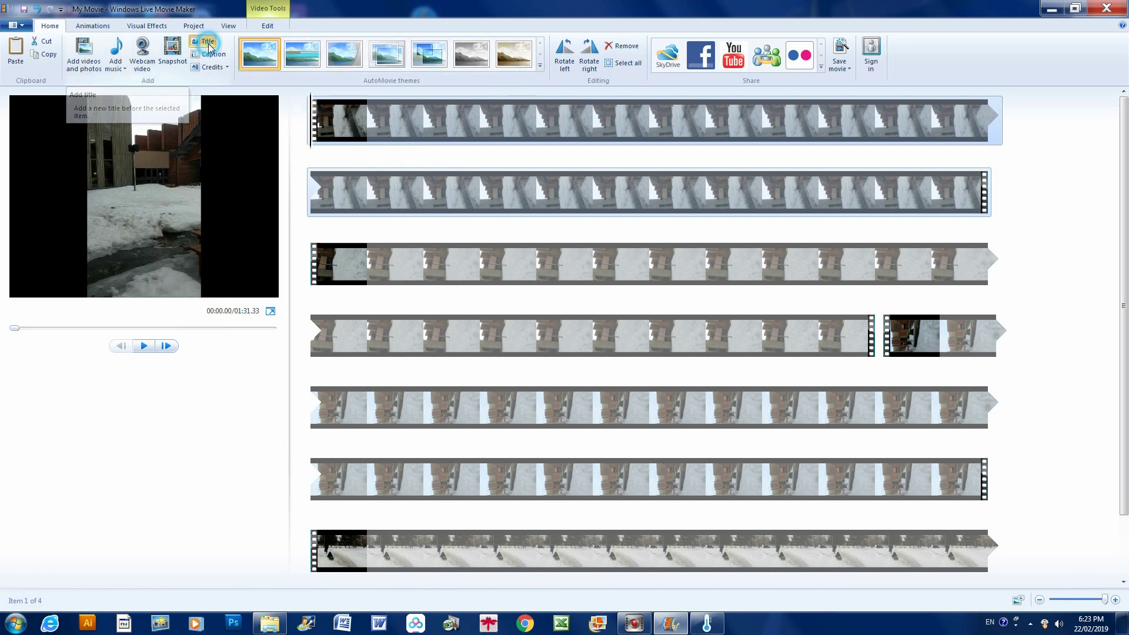
left_click(346, 152)
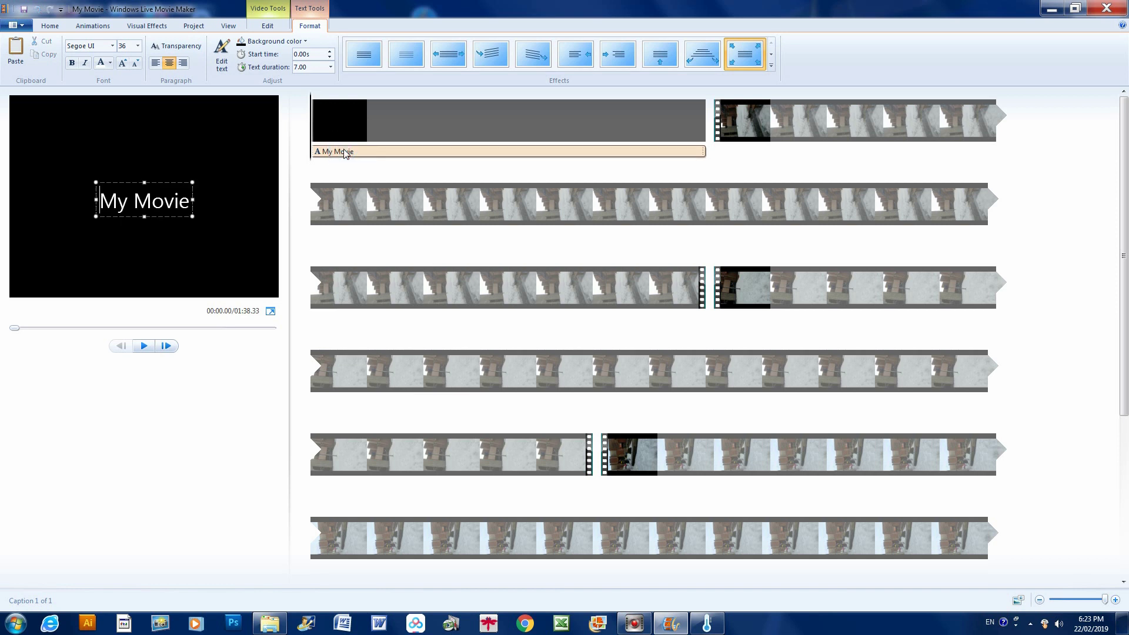
left_click_drag(100, 203, 185, 206)
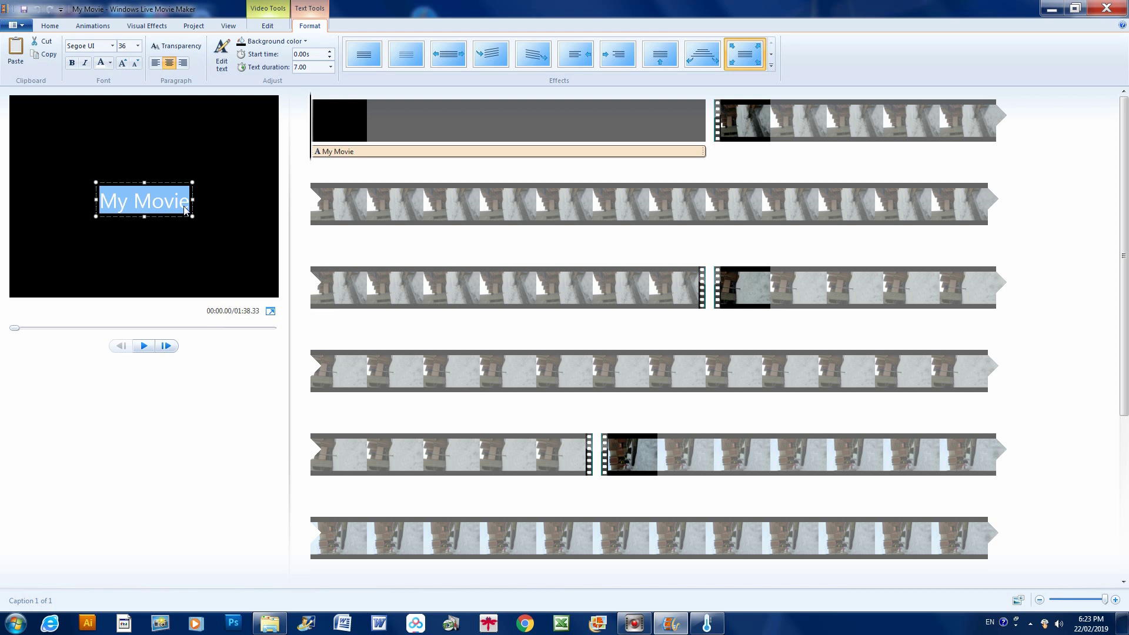
type("Two kids")
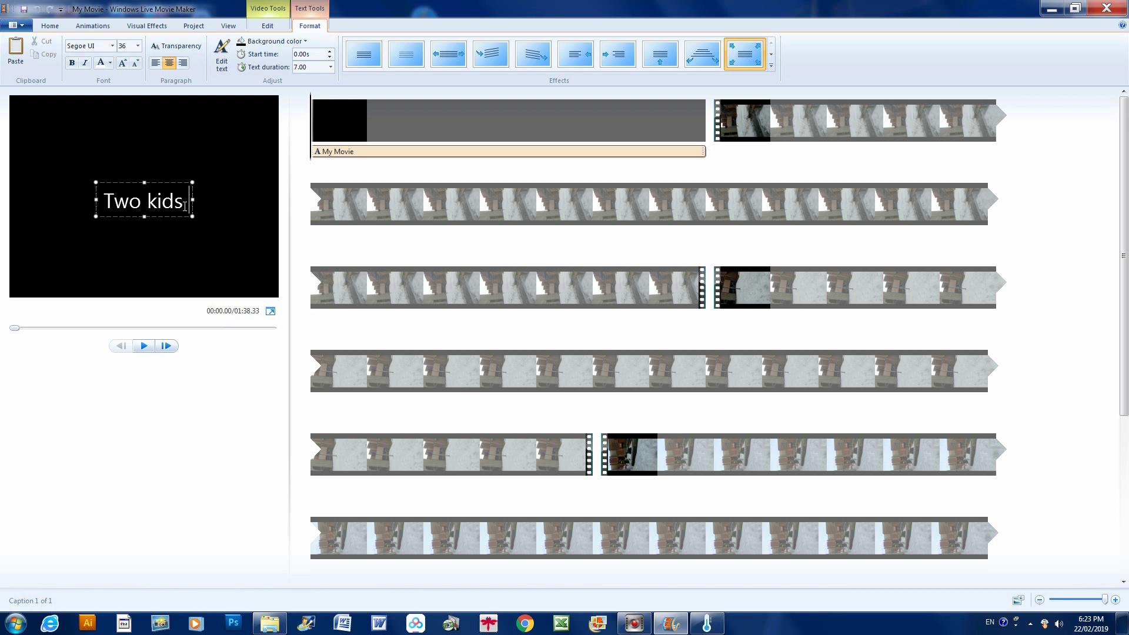
type("w")
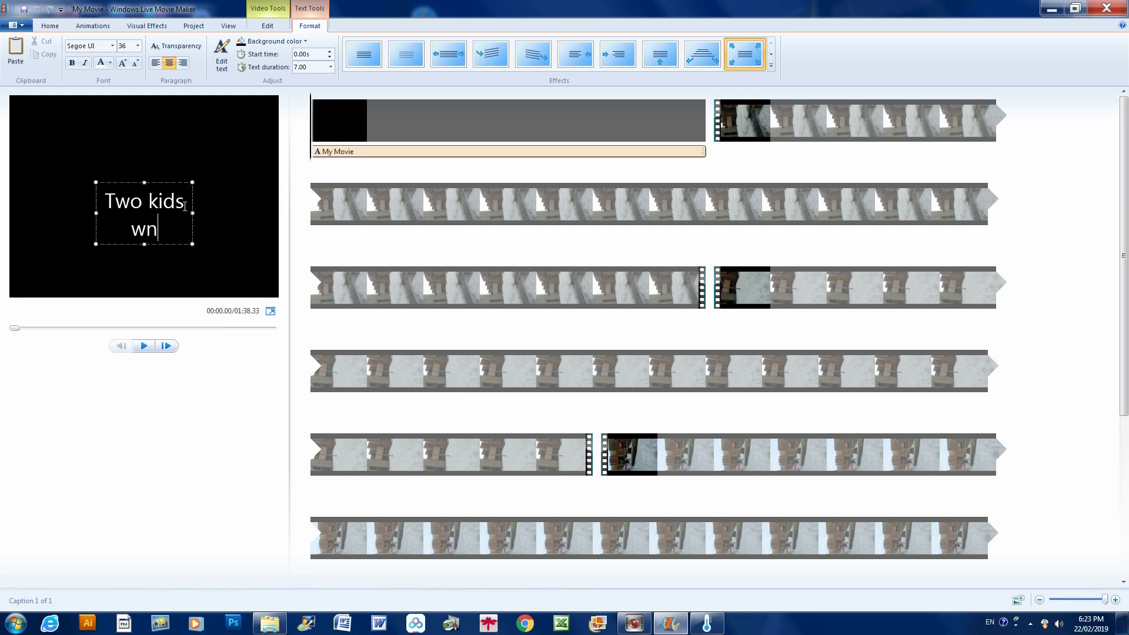
key("BackSpace")
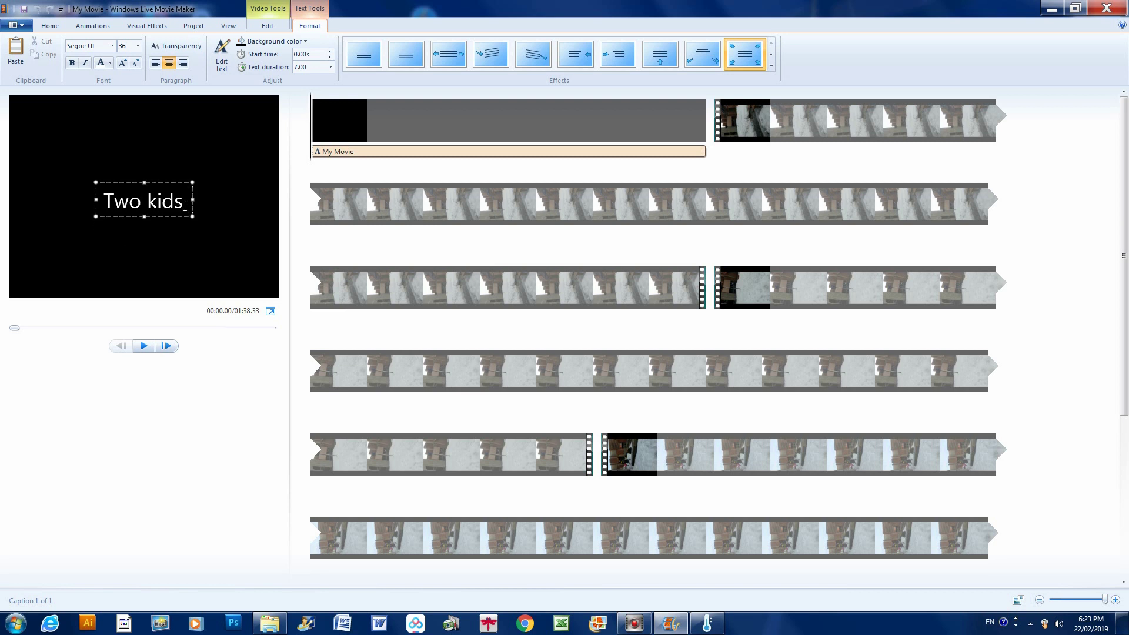
type("winter ")
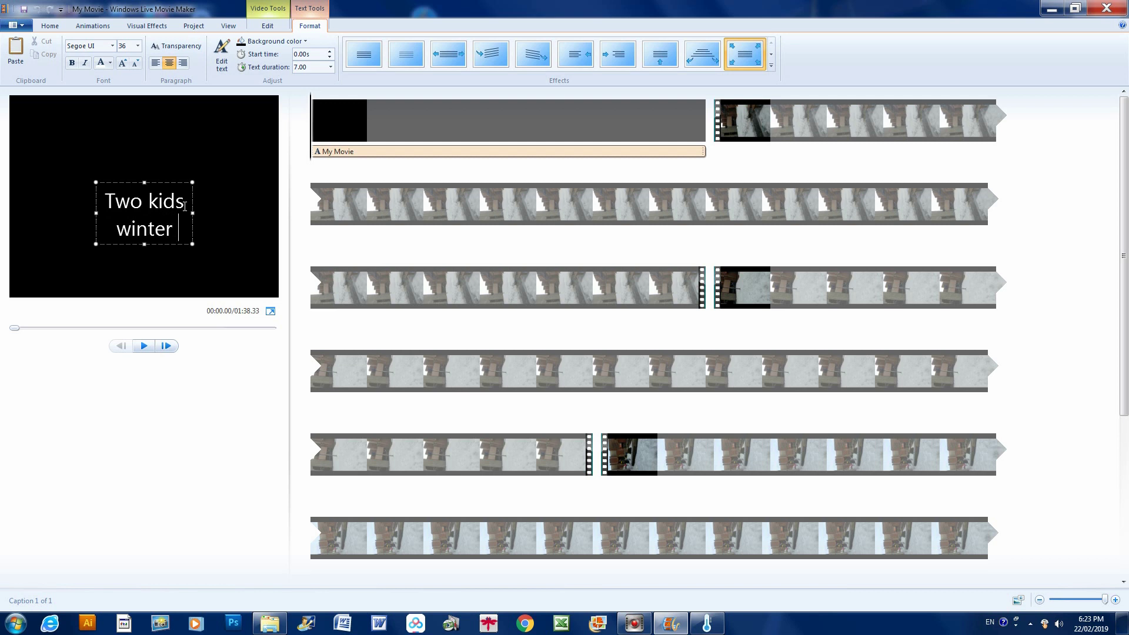
type("2018")
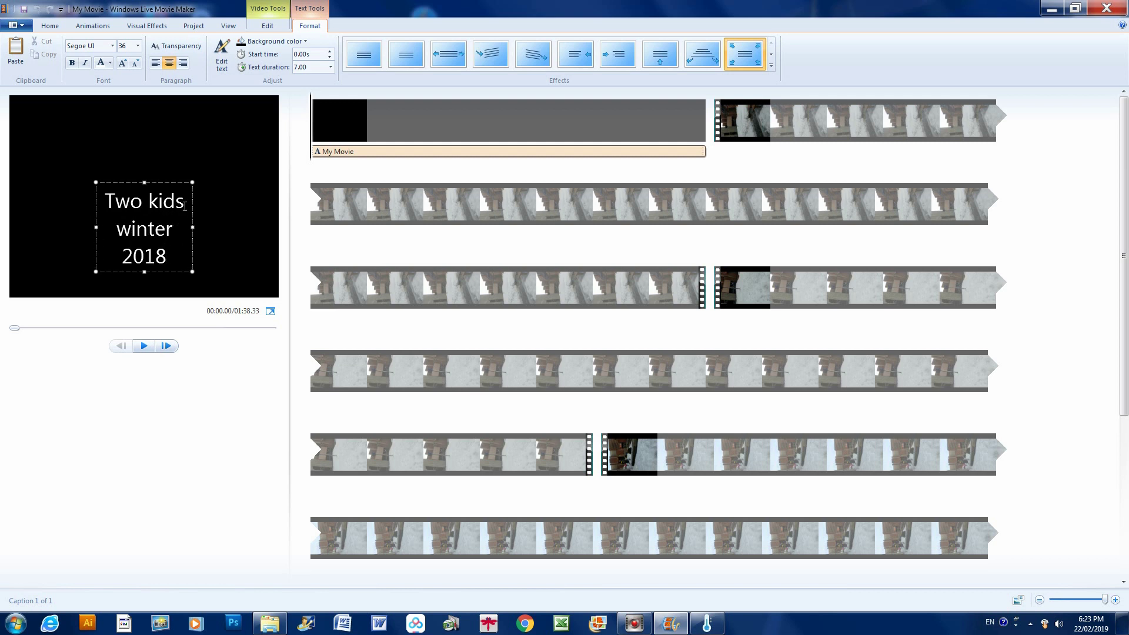
- Widen the title's text box toward the frame's left edge and capitalize the wording to read "Two Kids Winter 2018"
left_click_drag(94, 225, 24, 221)
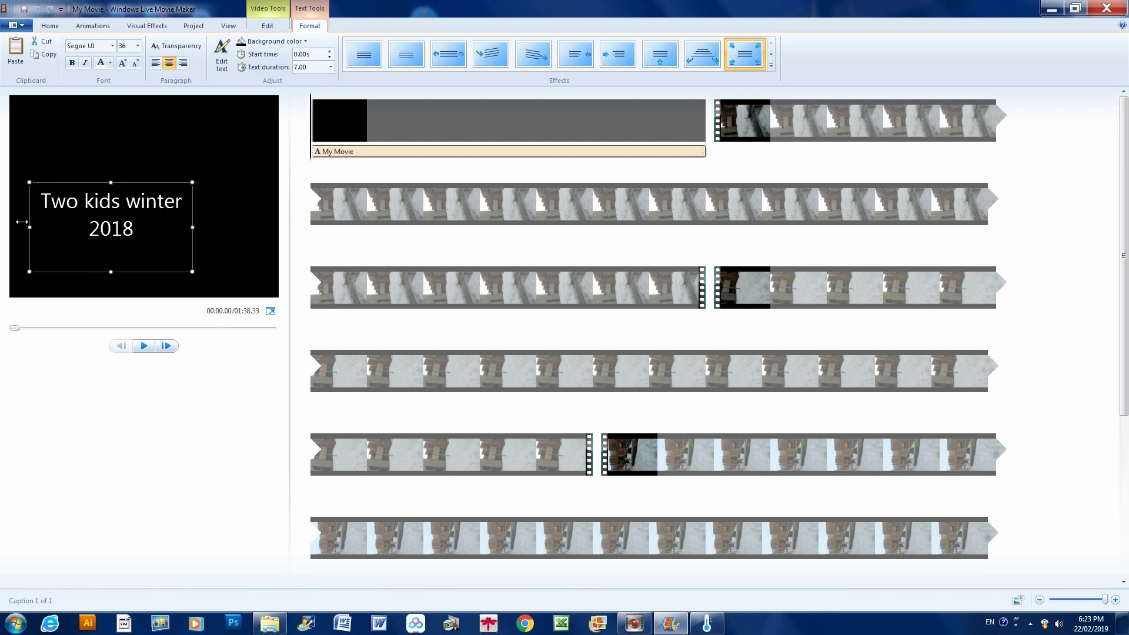
left_click_drag(90, 204, 87, 204)
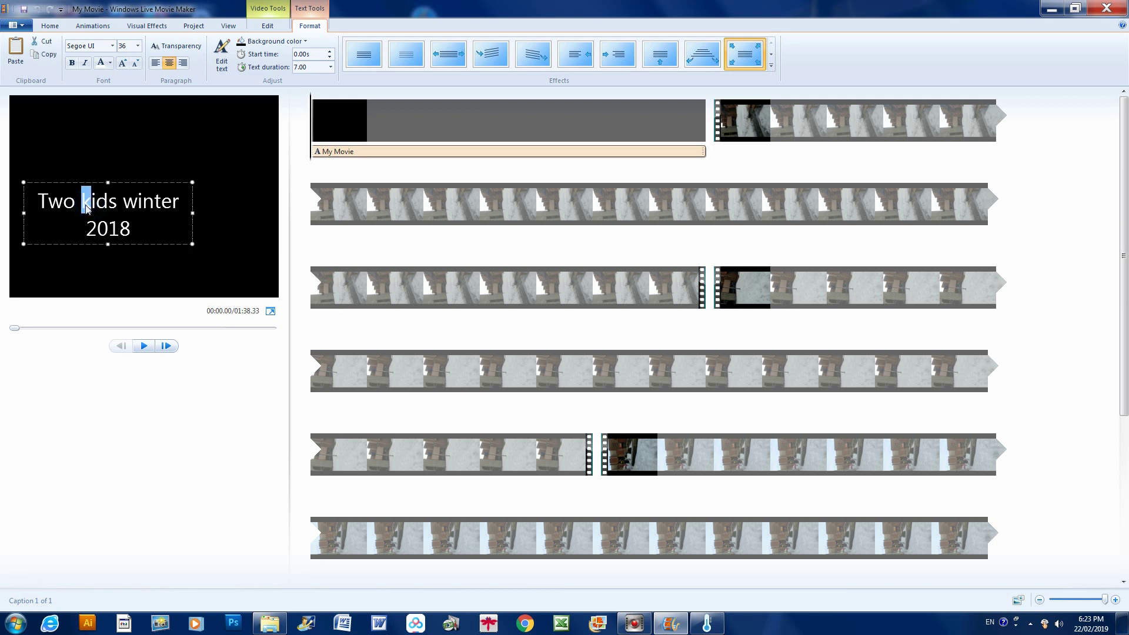
type("K")
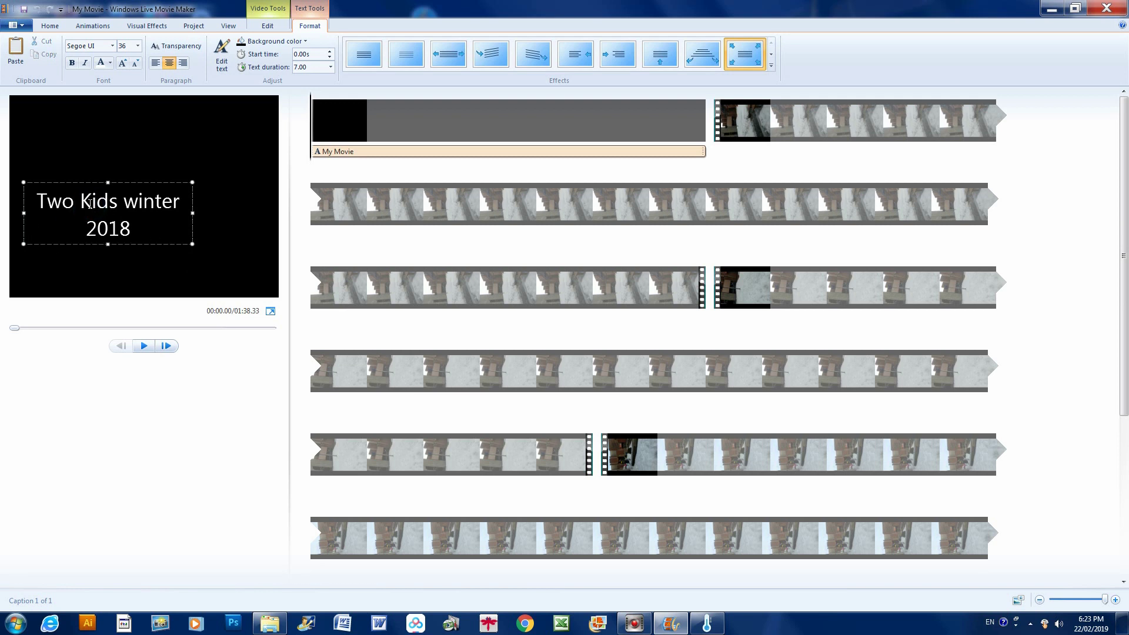
left_click_drag(121, 201, 135, 200)
type("W")
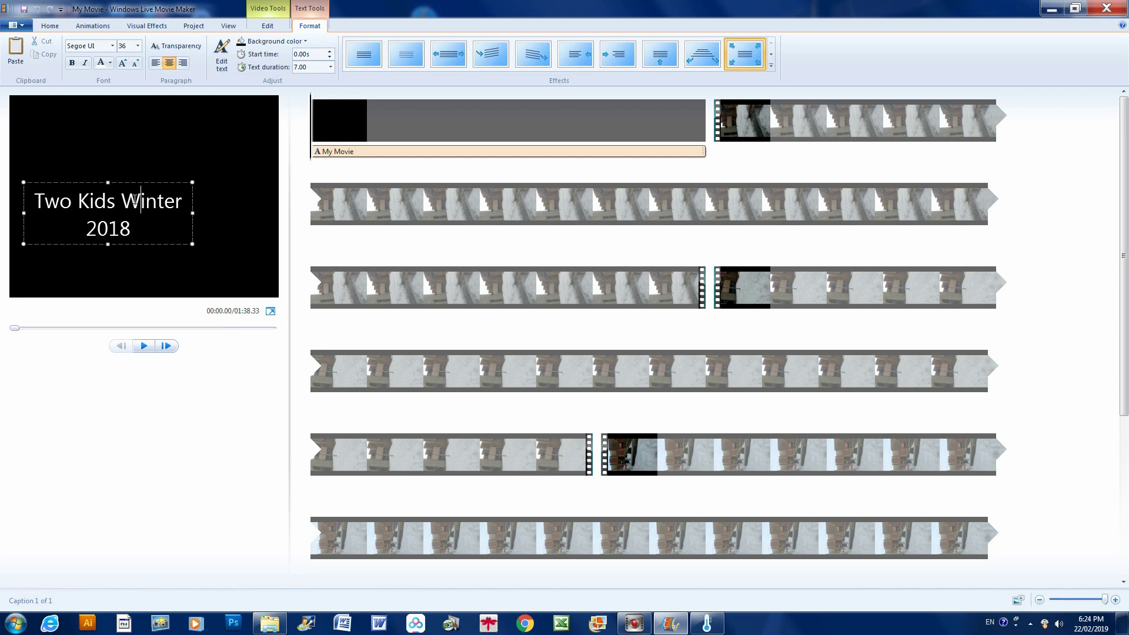
- Set the whole title in the Cooper Black font and widen its text box on both sides
key("ctrl+a")
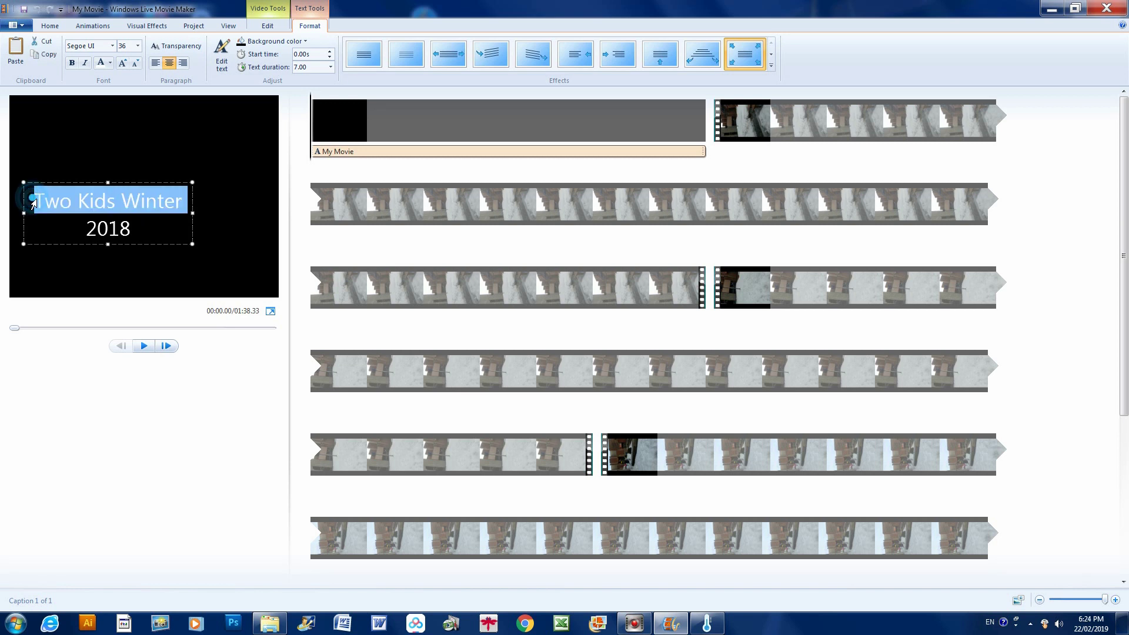
left_click(36, 202)
key("ctrl+a")
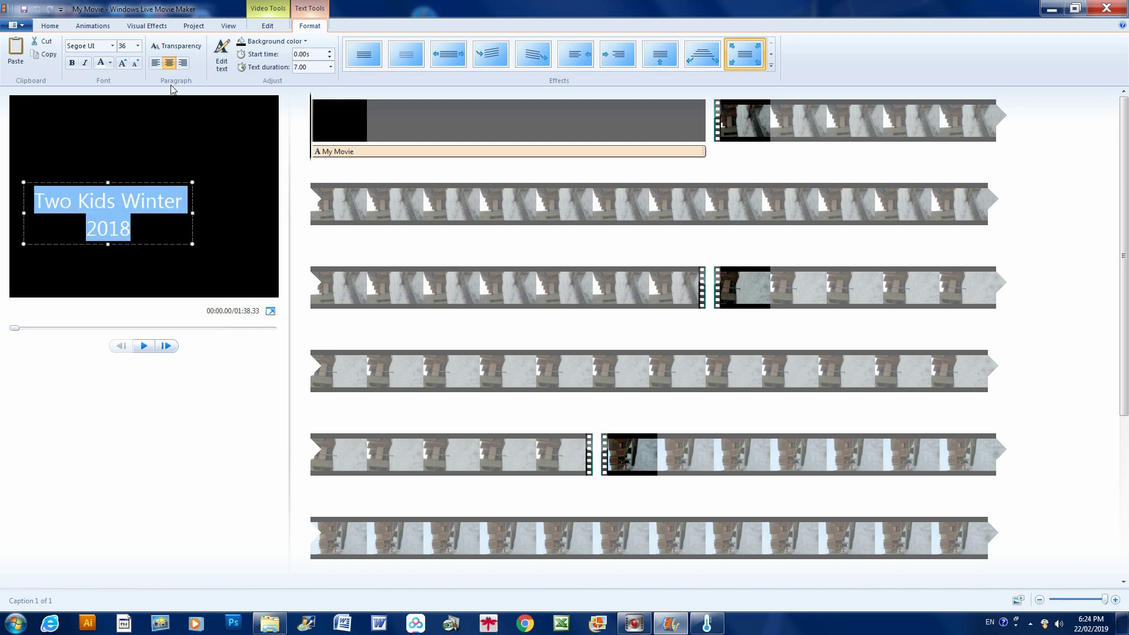
left_click(113, 45)
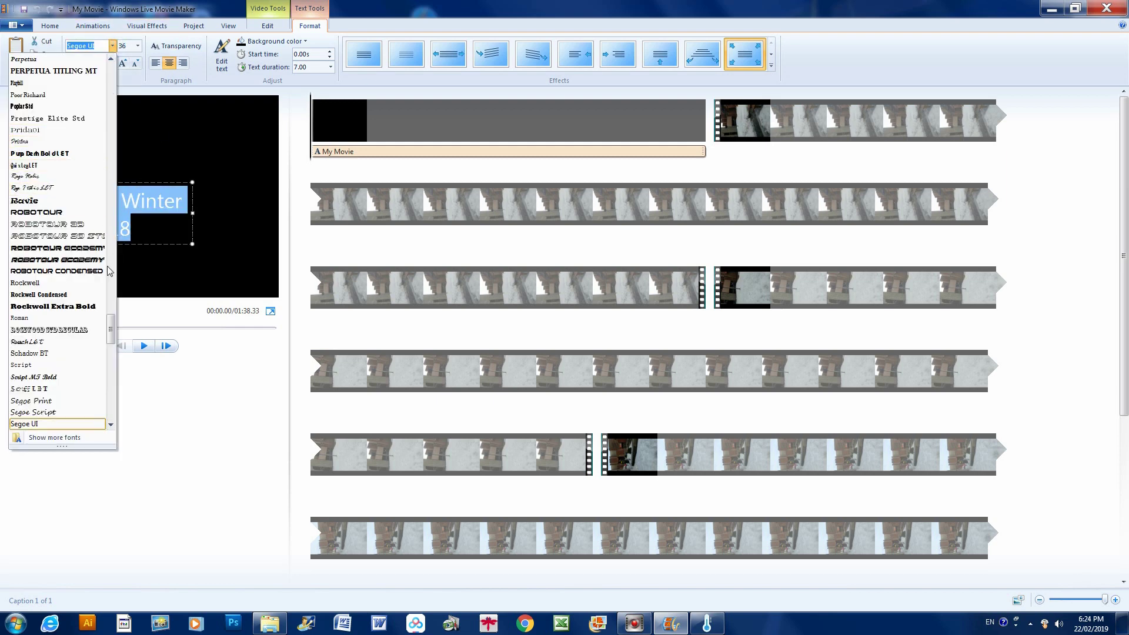
left_click_drag(107, 323, 108, 135)
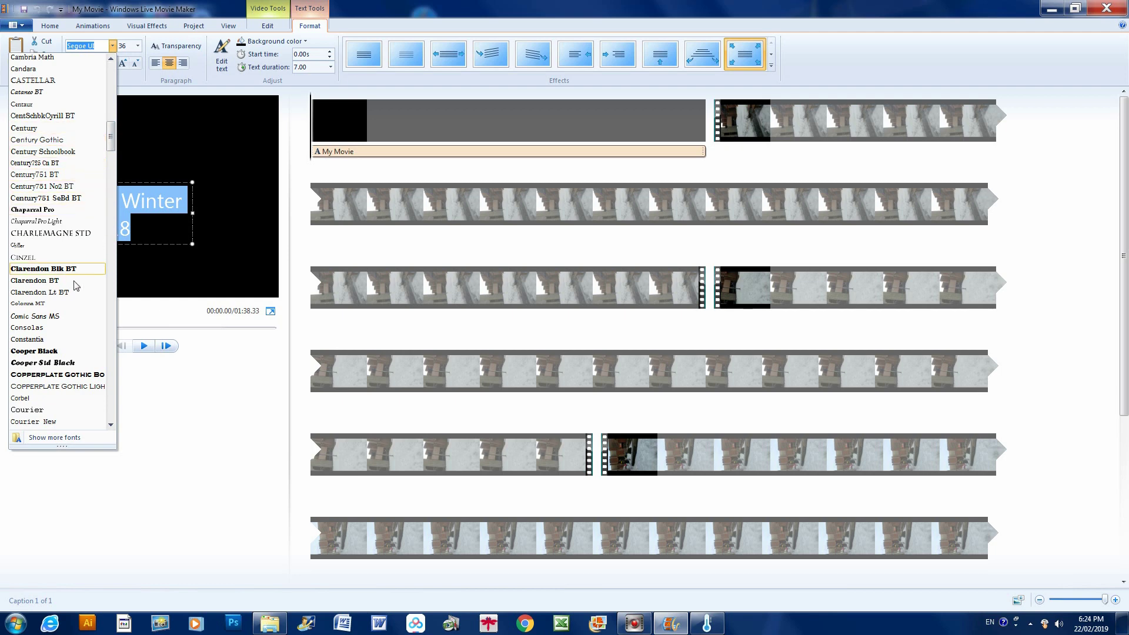
left_click(41, 351)
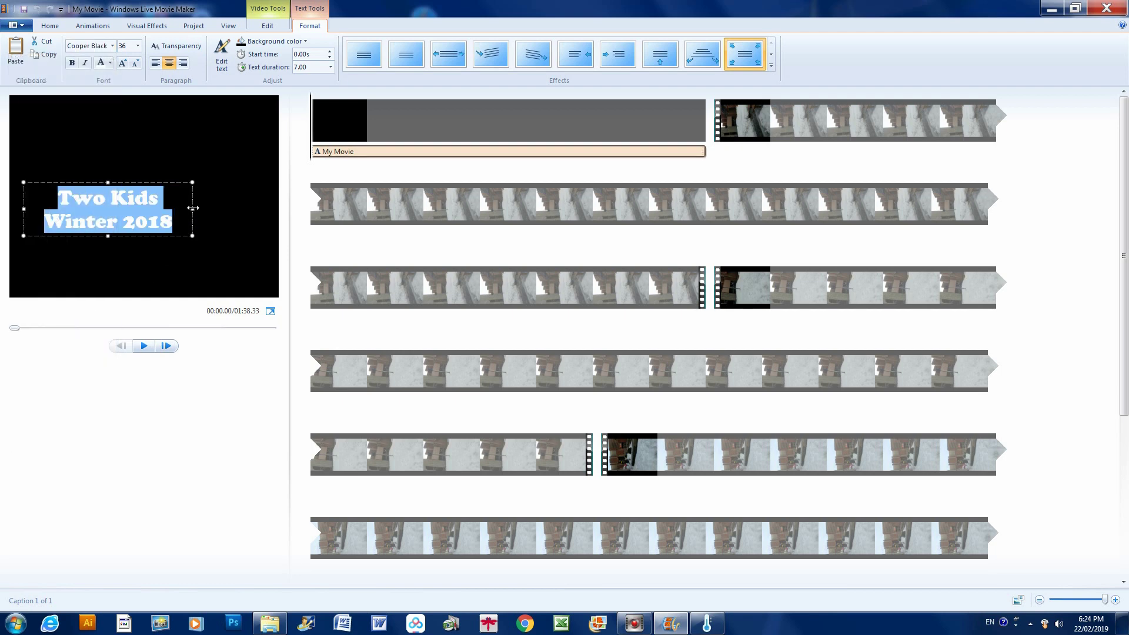
left_click_drag(193, 207, 239, 208)
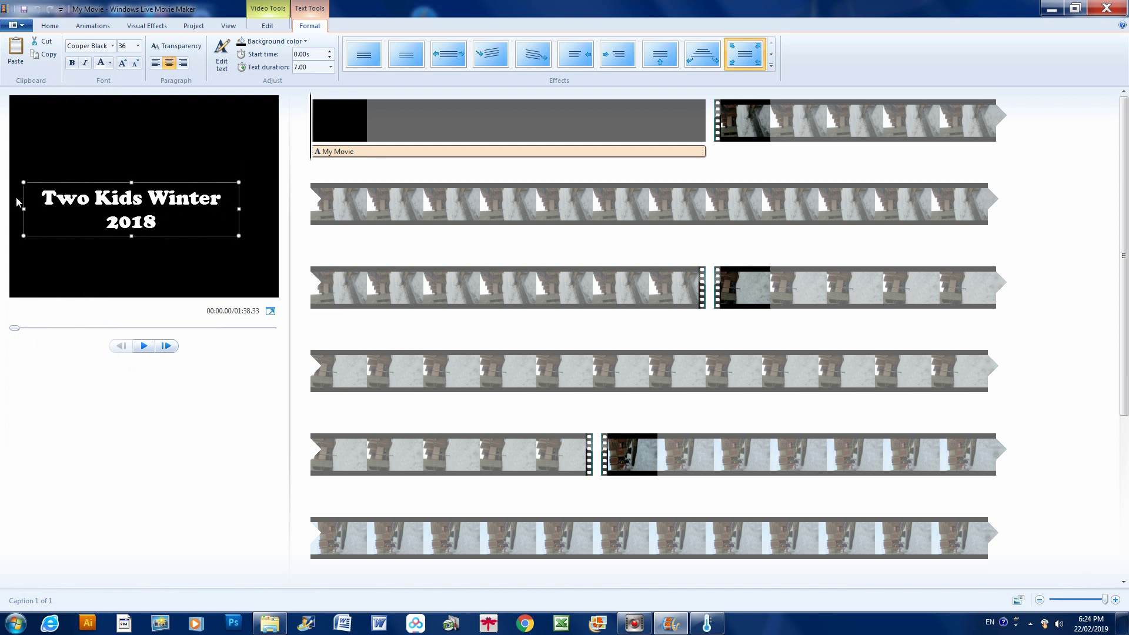
left_click_drag(25, 208, 192, 225)
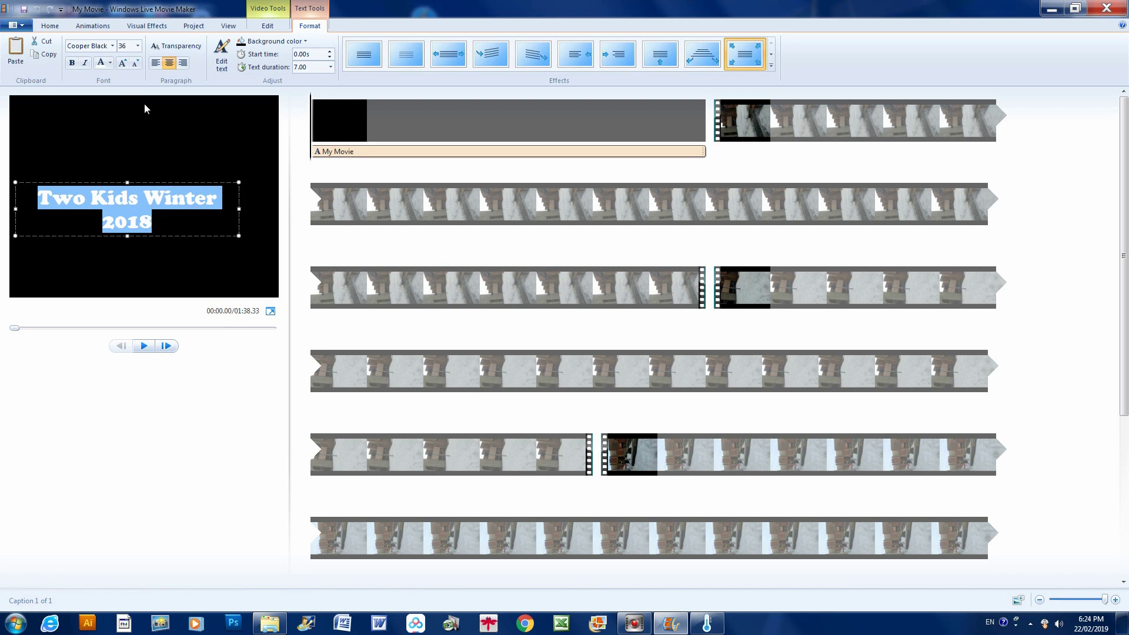
- Open the full range of text colors for the selected title and confirm white
left_click(110, 63)
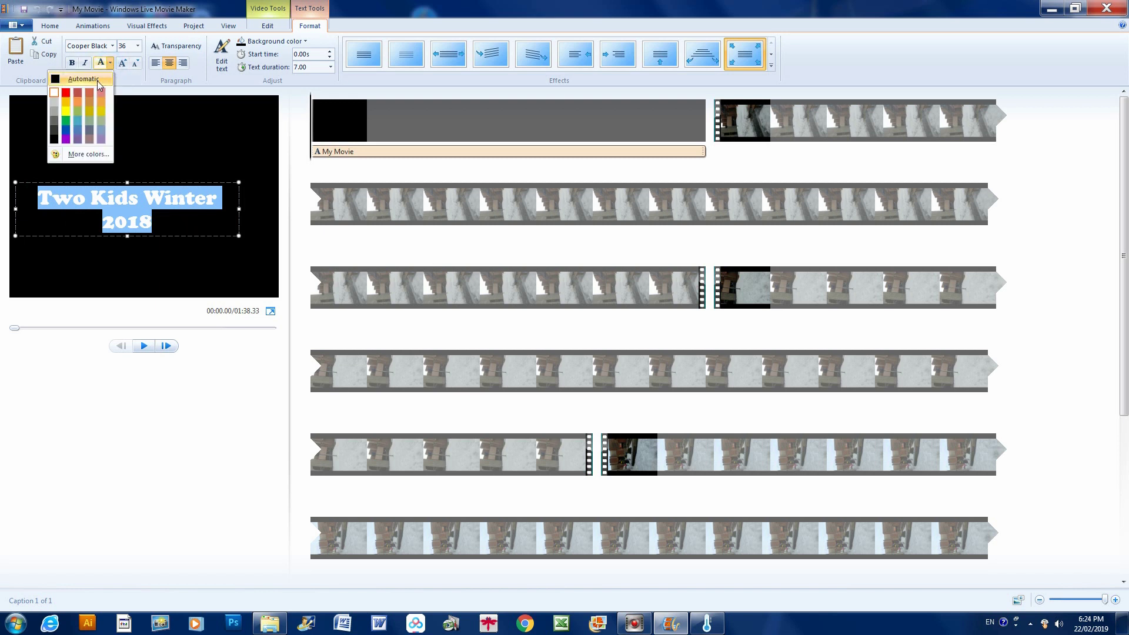
left_click(101, 154)
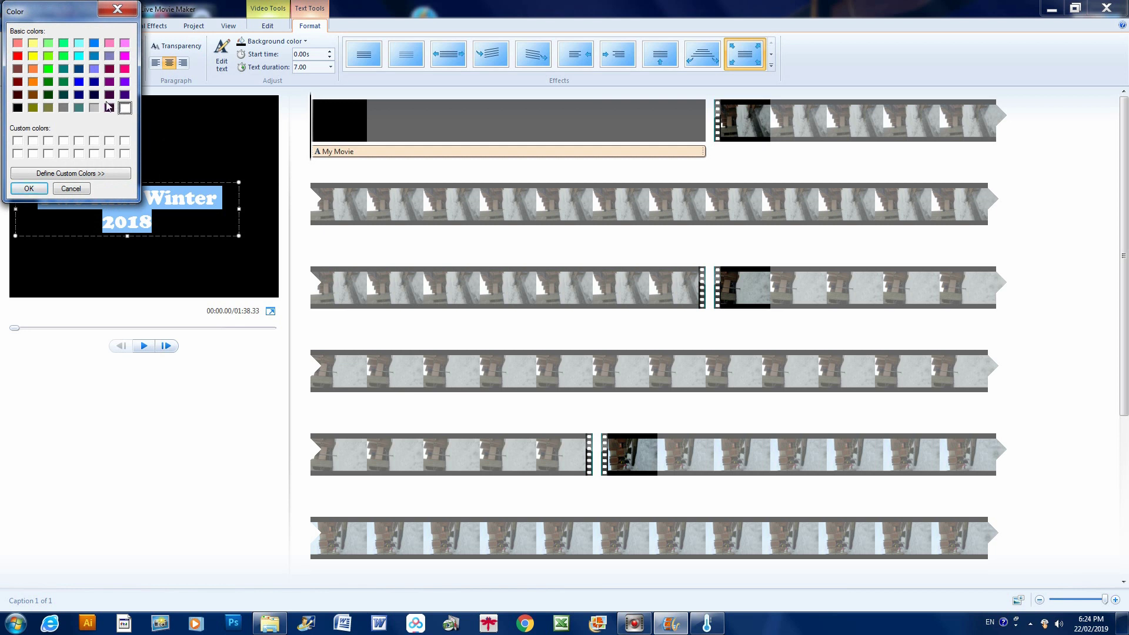
left_click(29, 190)
- Check how the title looks about 2 seconds in, reselect its caption and return to the main editing tools
left_click(450, 118)
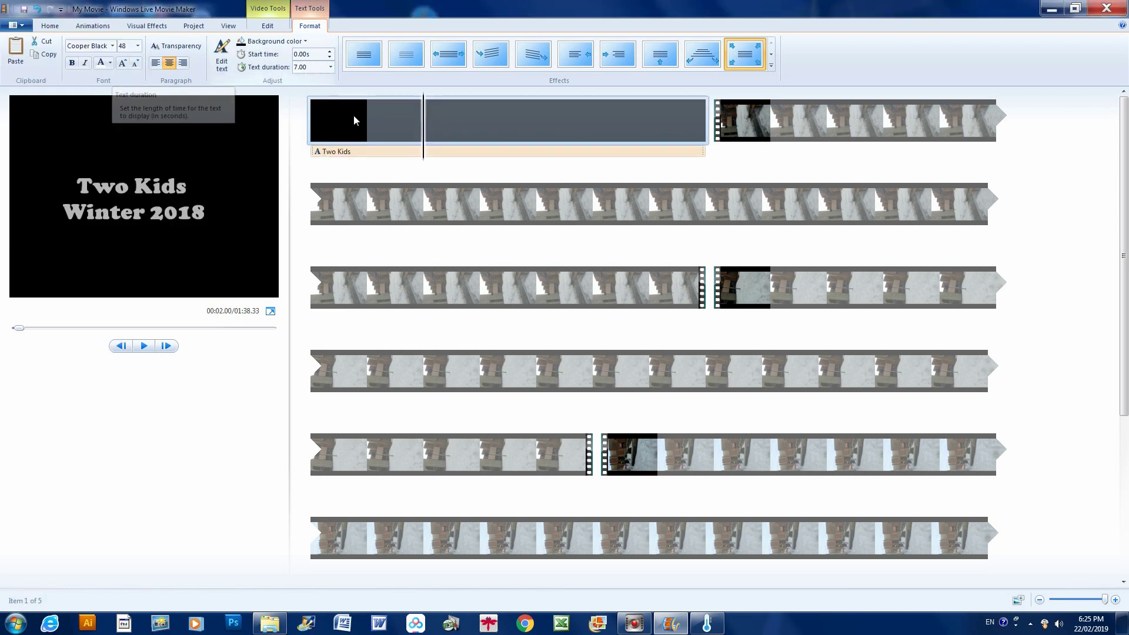
left_click(360, 153)
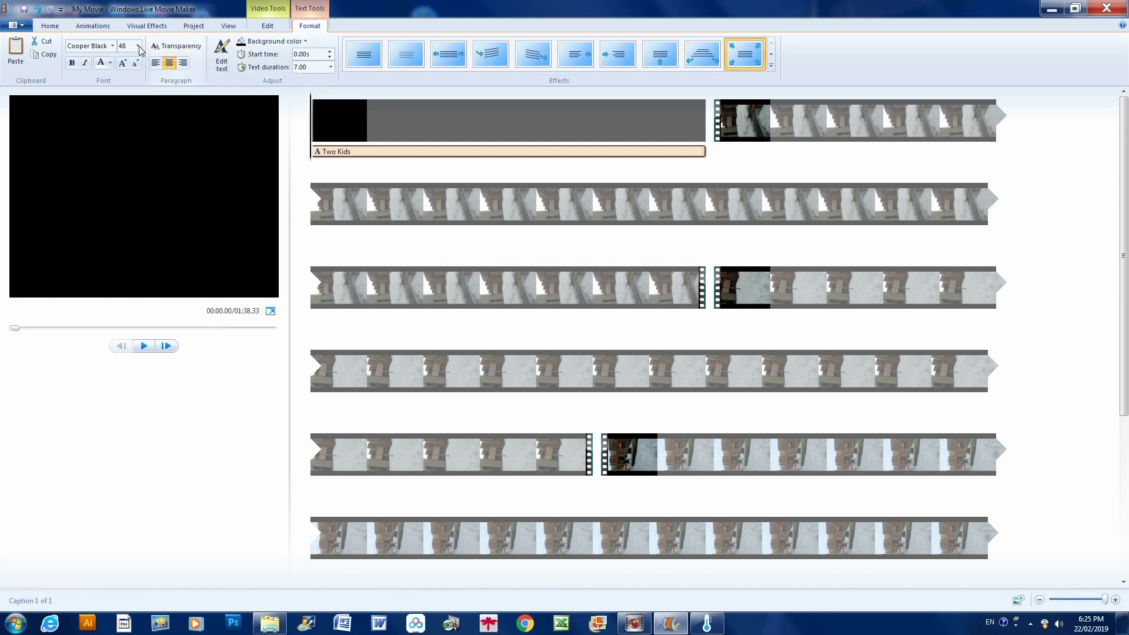
left_click(50, 26)
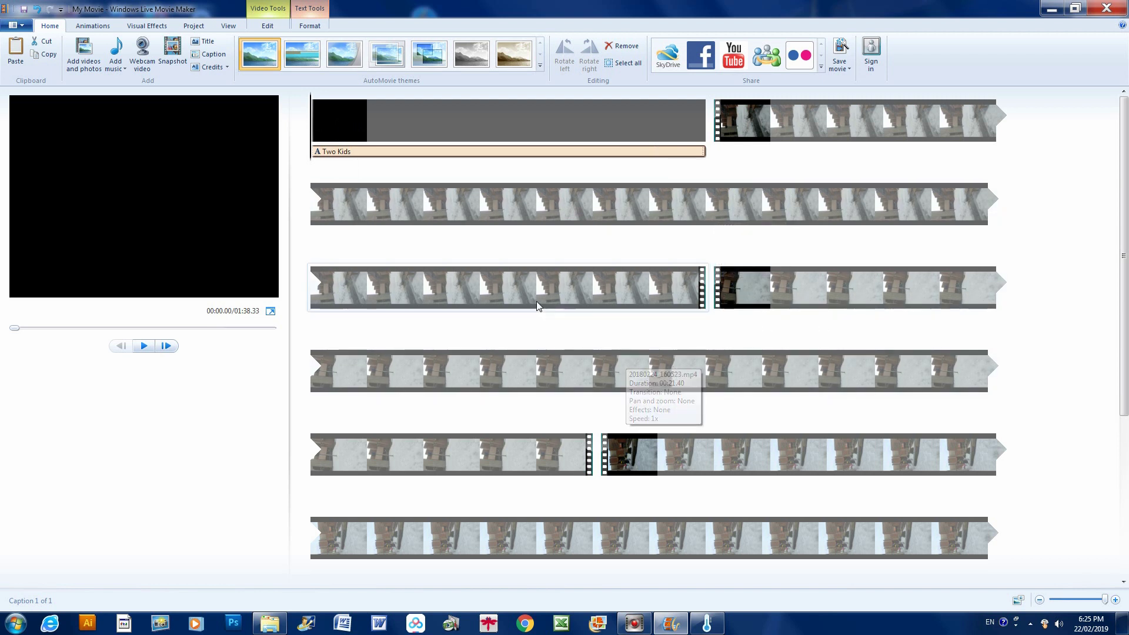
- Add the Heel_Flip song as background music and look over its track along the timeline
left_click(117, 53)
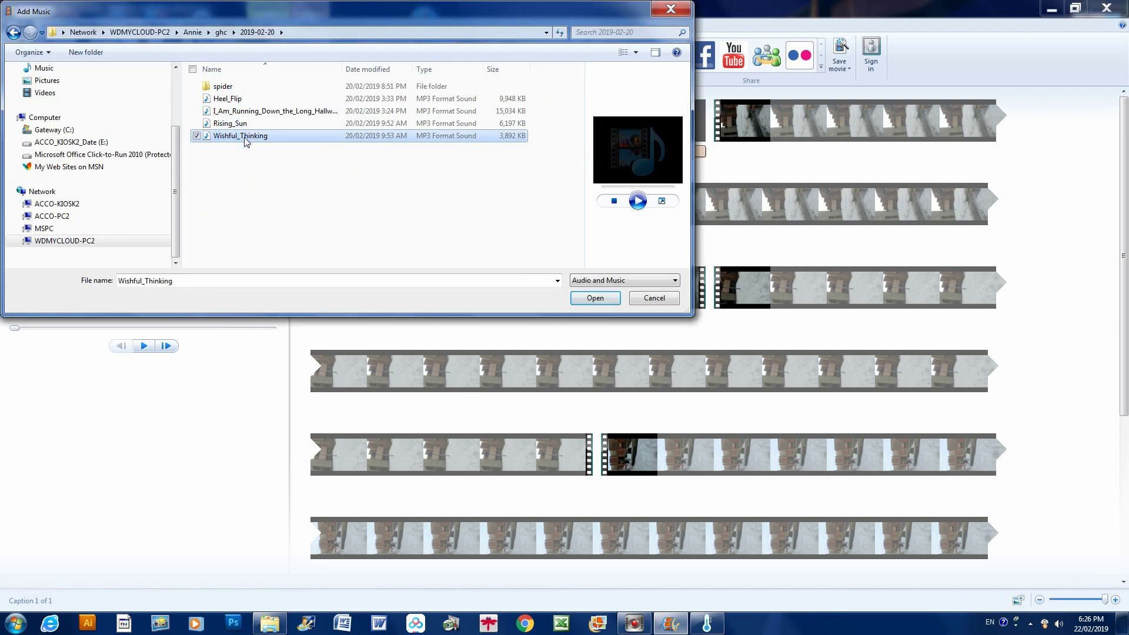
left_click(224, 100)
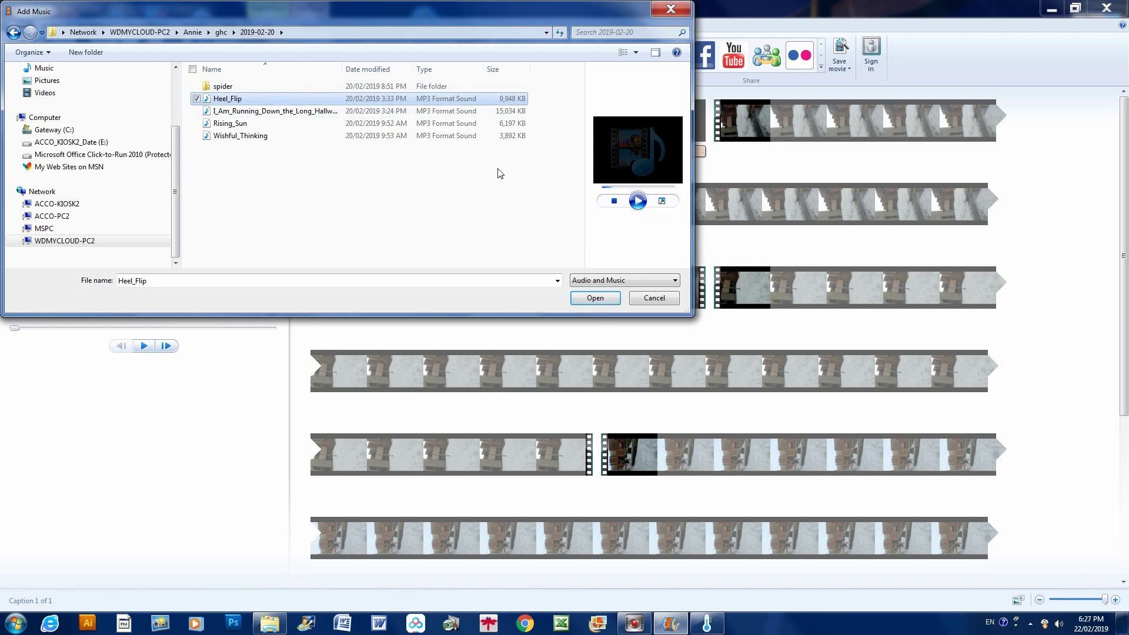
left_click(595, 298)
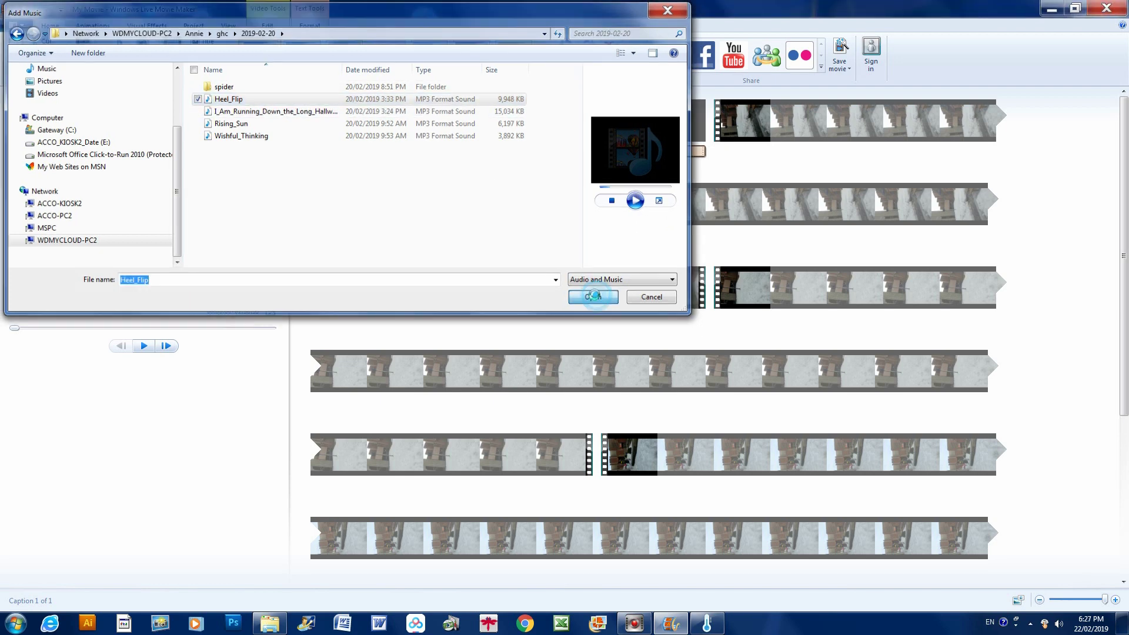
scroll(720, 453, "down", 3)
scroll(724, 457, "down", 3)
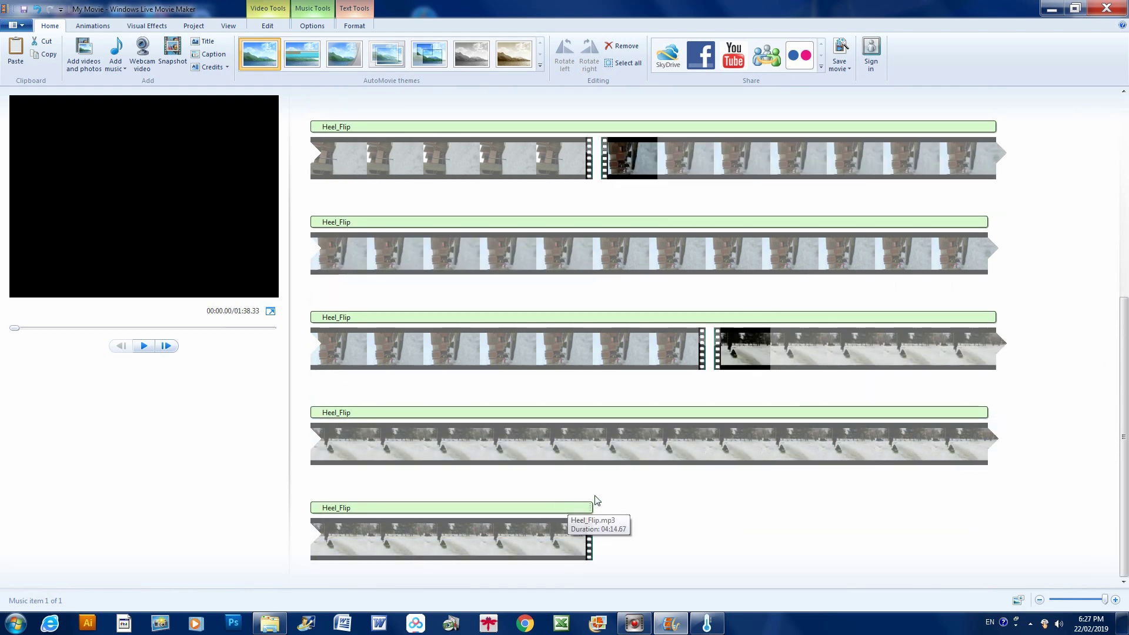
scroll(597, 506, "up", 5)
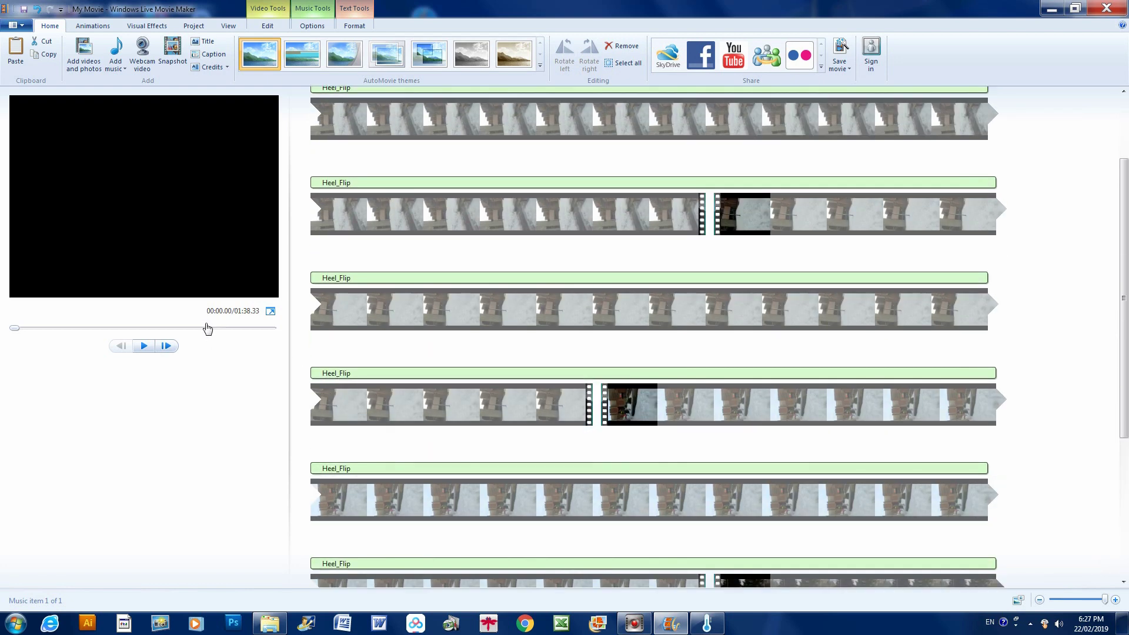
- Check the last second of the movie and open the options for the Heel_Flip music track
left_click_drag(30, 328, 274, 343)
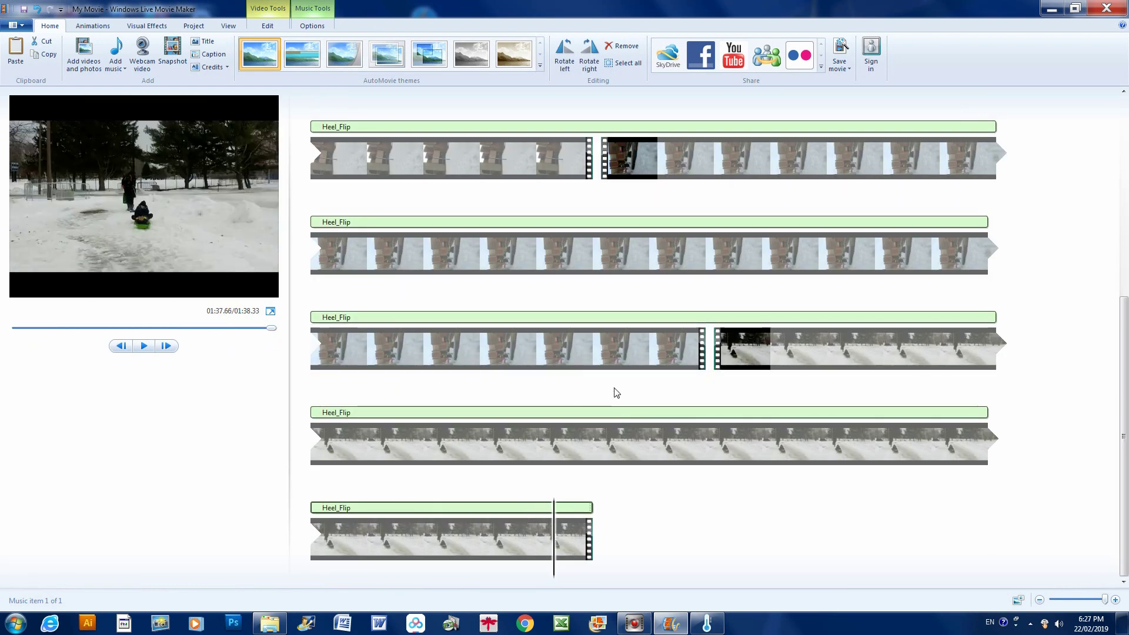
scroll(634, 388, "up", 5)
scroll(634, 387, "down", 5)
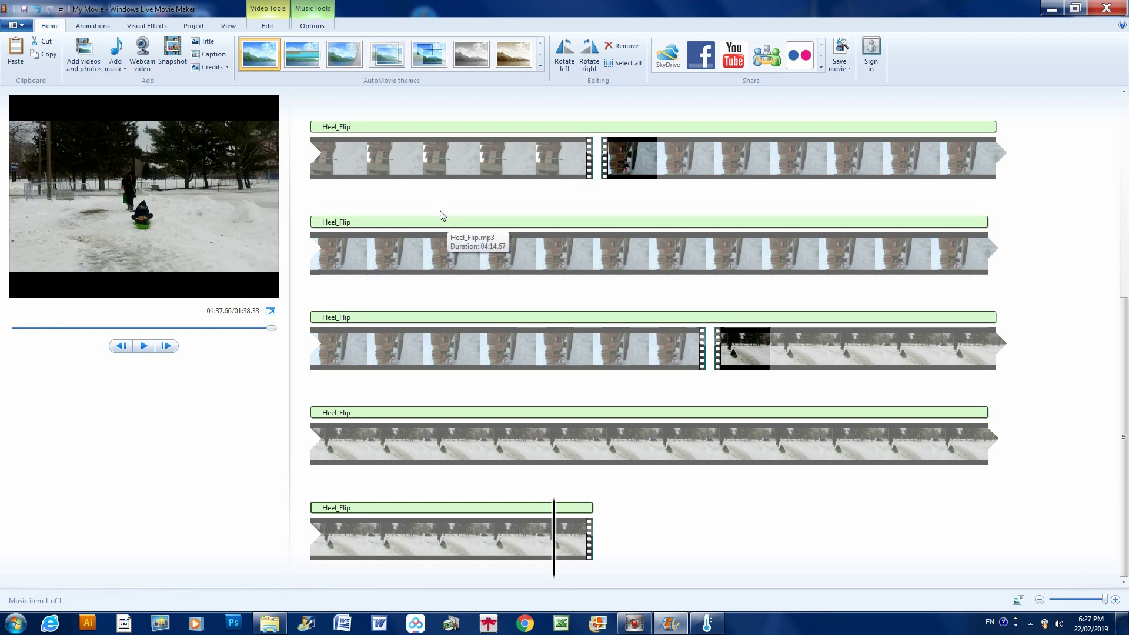
double_click(398, 127)
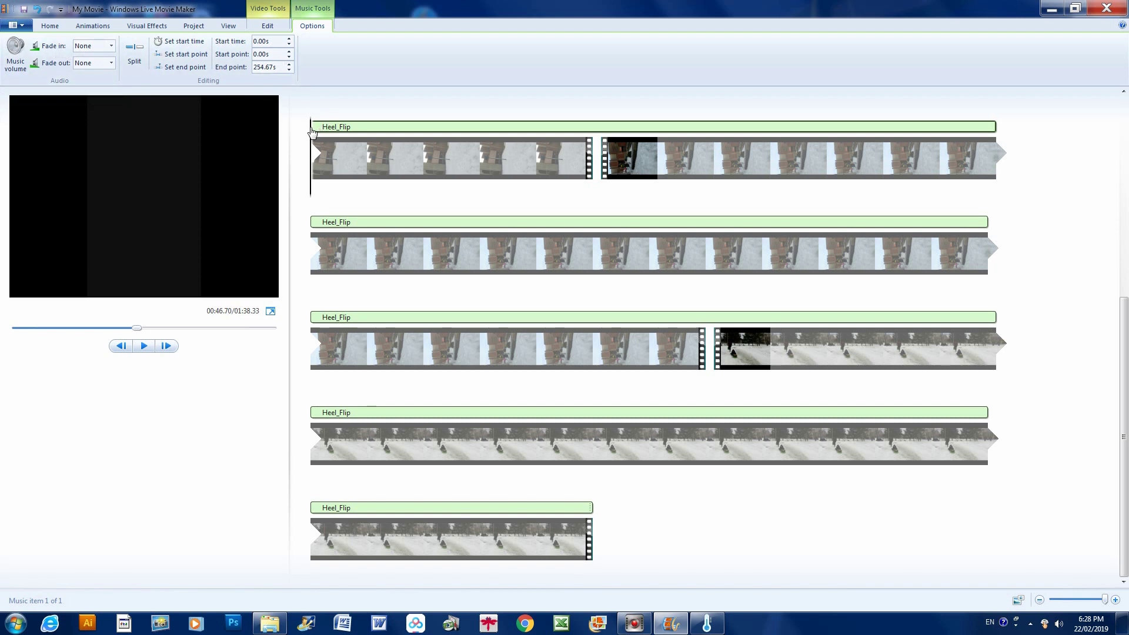
- Try delaying the music's start time to 0.12s and return it to 0.00s
left_click(292, 39)
left_click(292, 39)
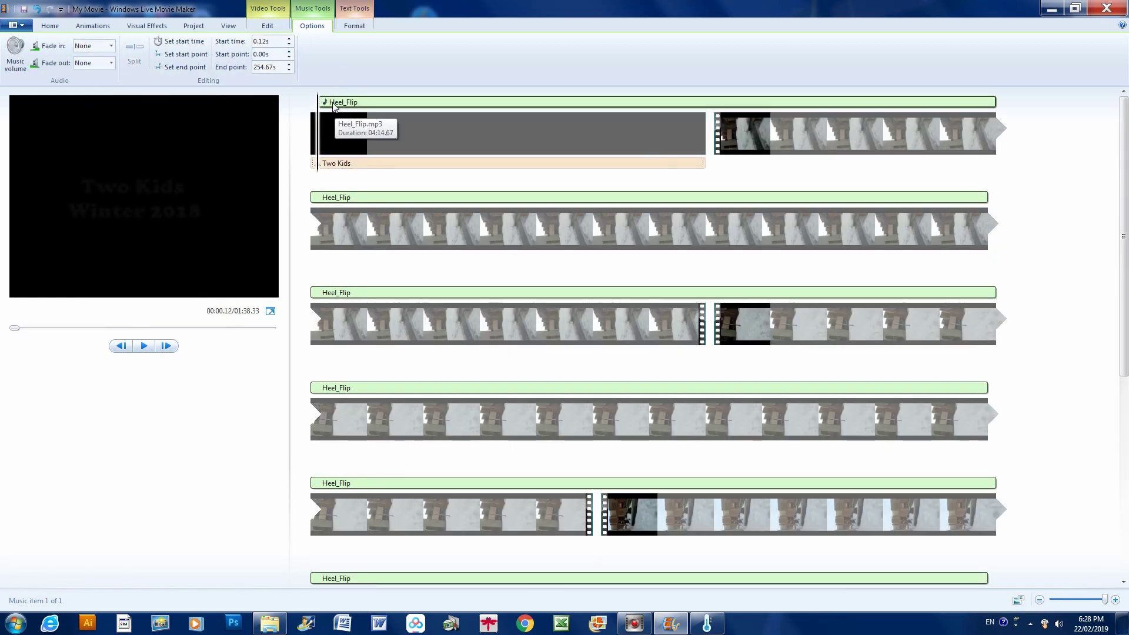
left_click(289, 45)
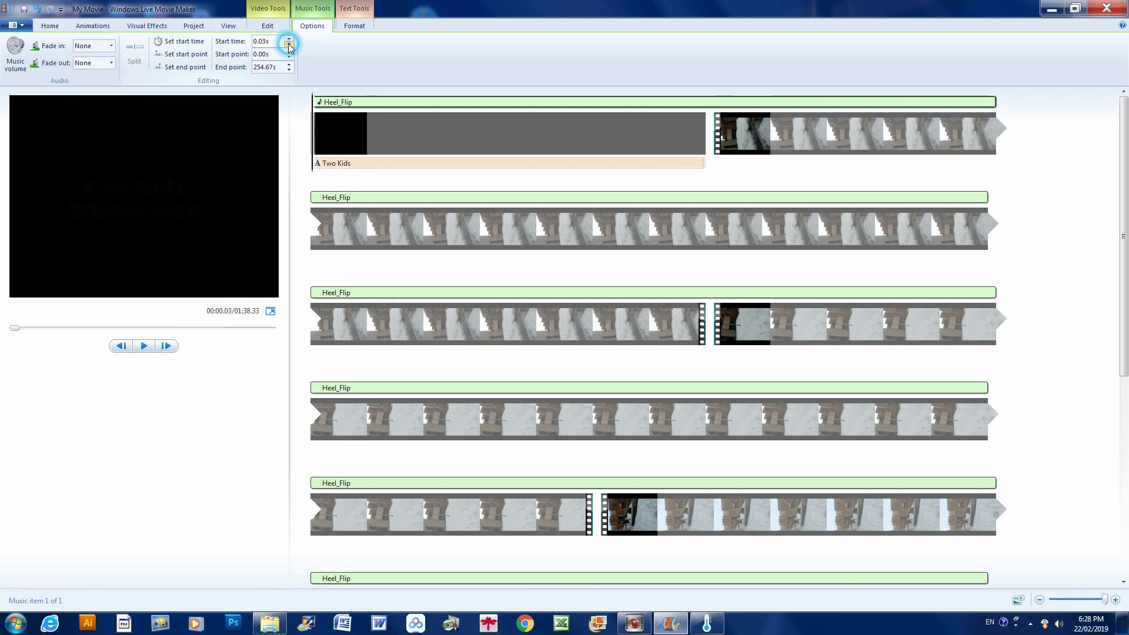
left_click(289, 46)
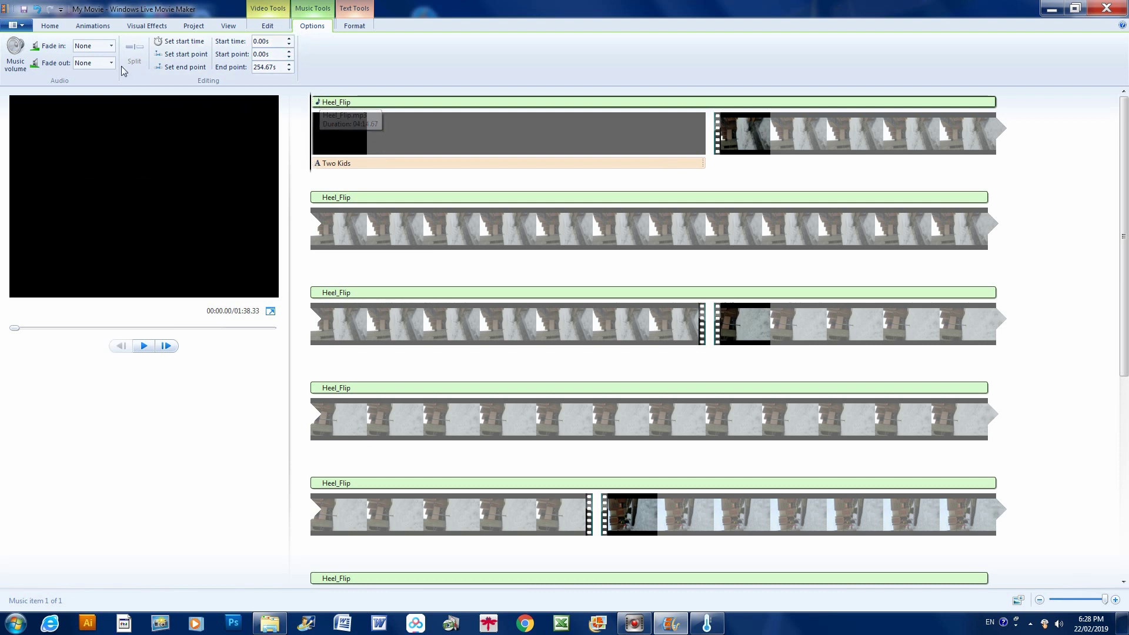
- Set the Heel_Flip music to fade in at Medium speed and fade out at Slow speed
left_click(110, 46)
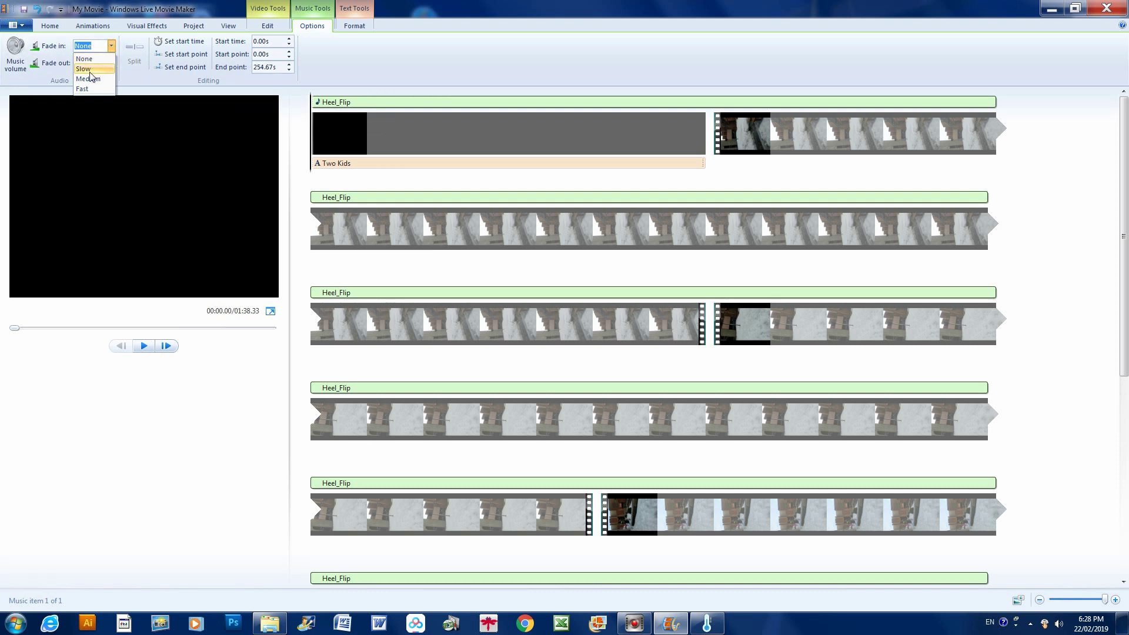
left_click(88, 79)
left_click(109, 64)
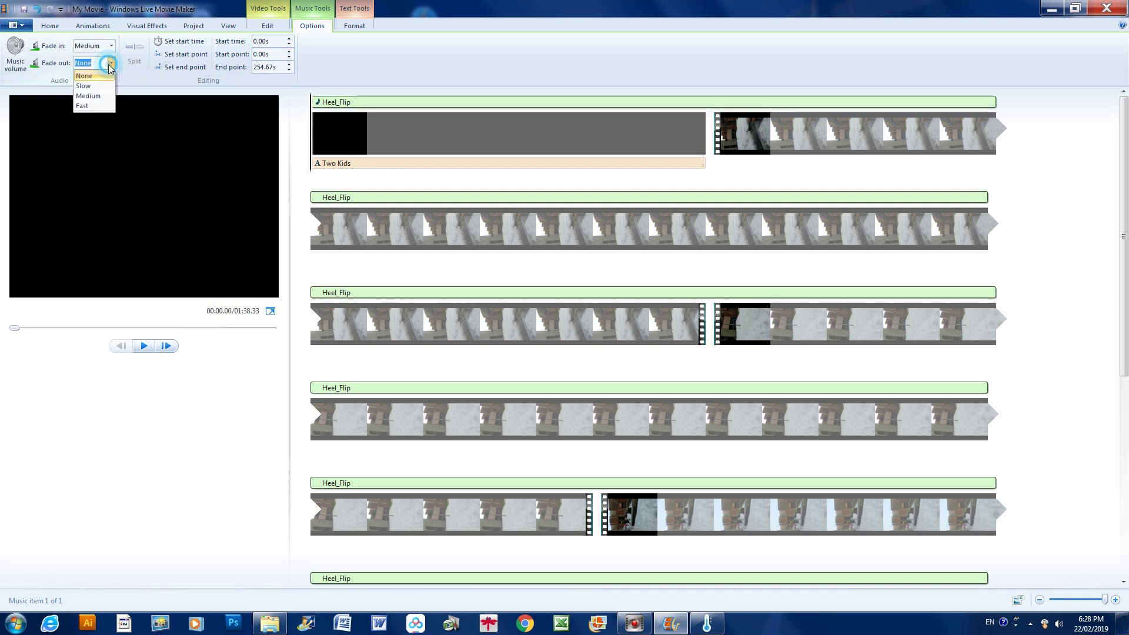
left_click(84, 86)
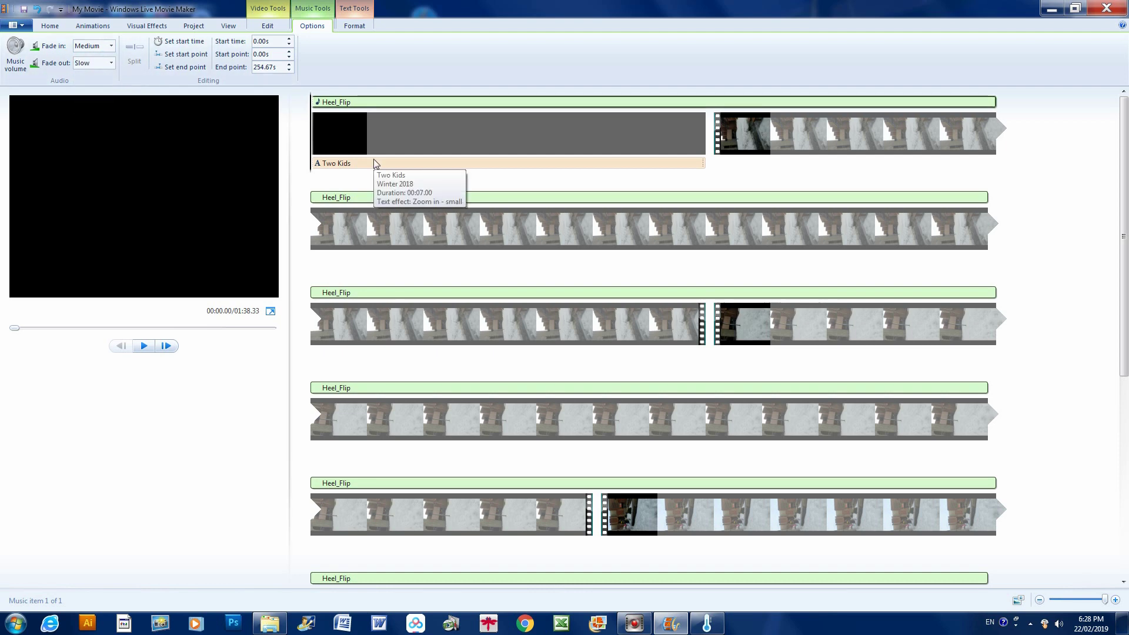
- Add a credits card after the last video clip at the end of the movie
scroll(624, 376, "down", 5)
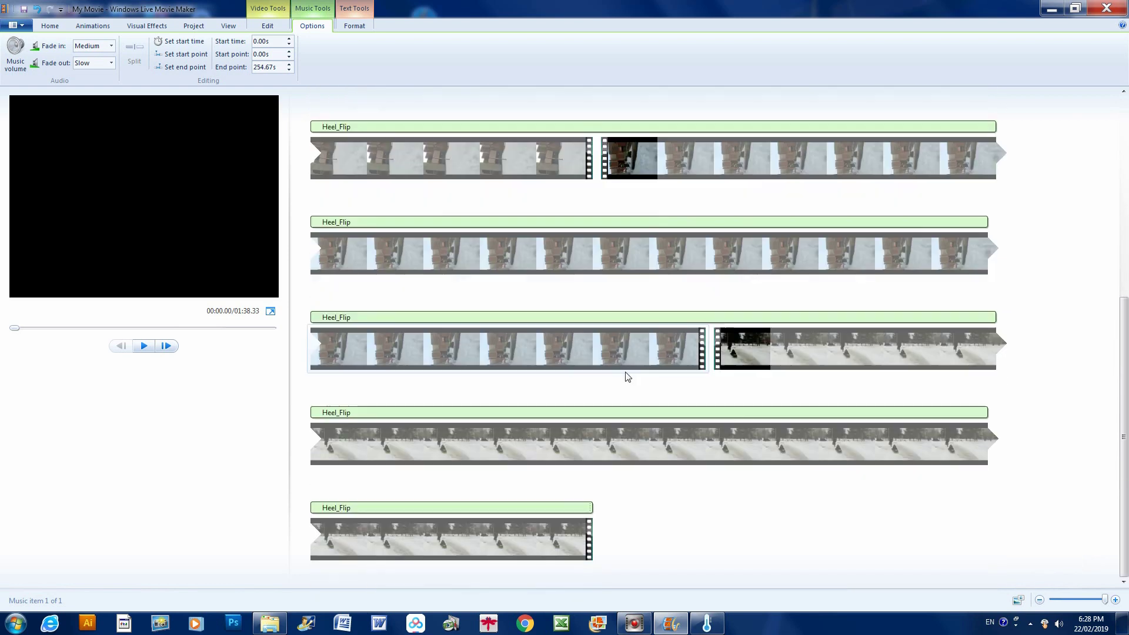
left_click(594, 539)
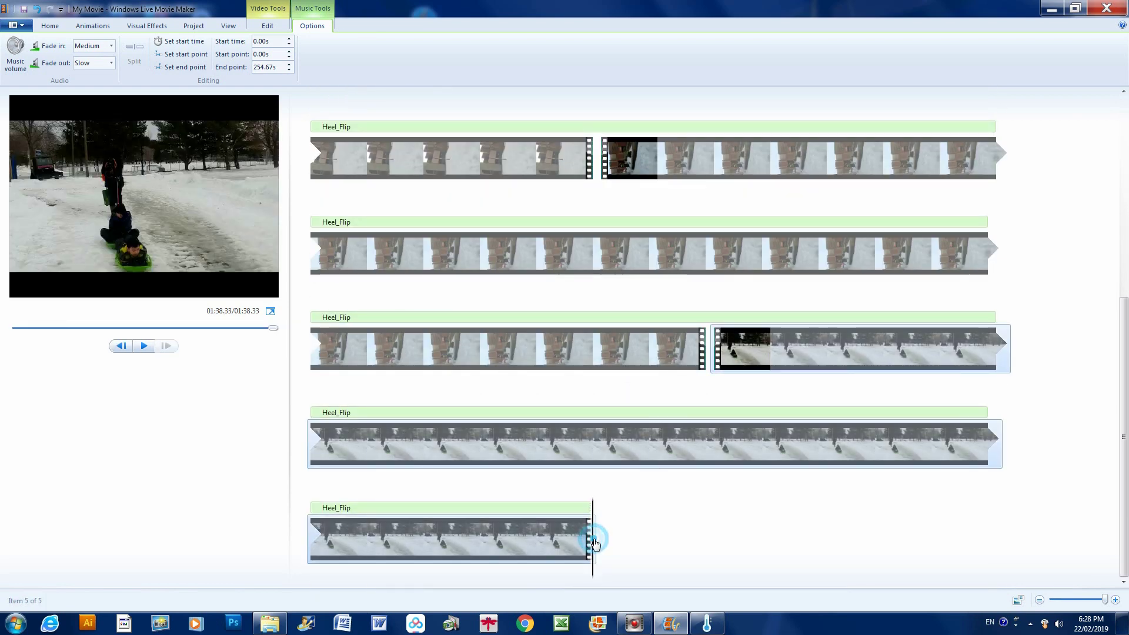
left_click(50, 26)
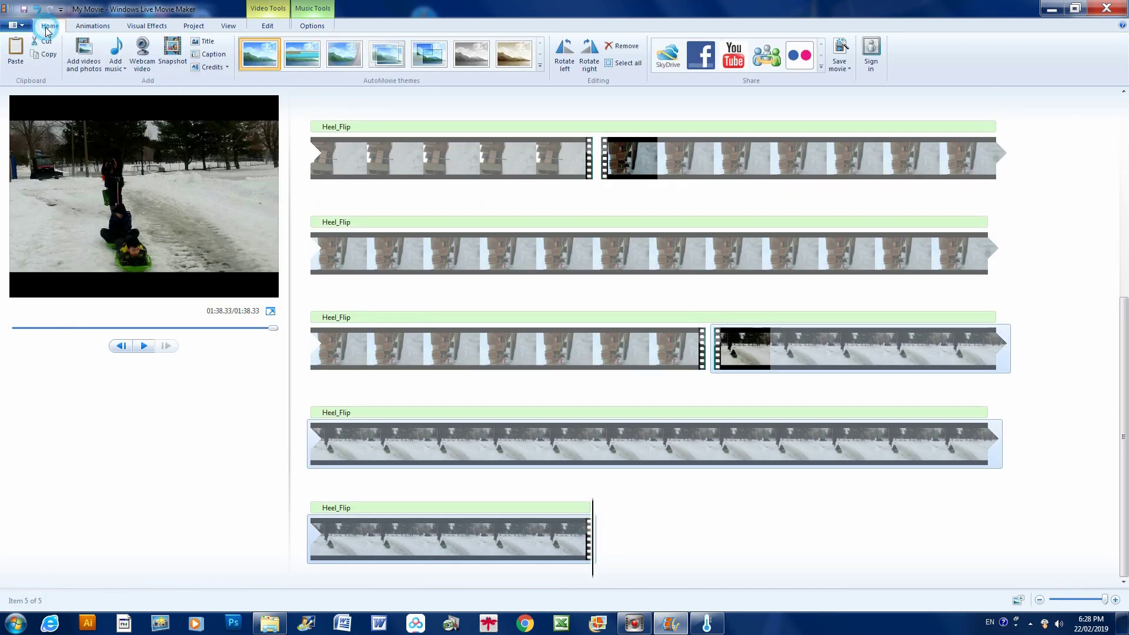
left_click(213, 67)
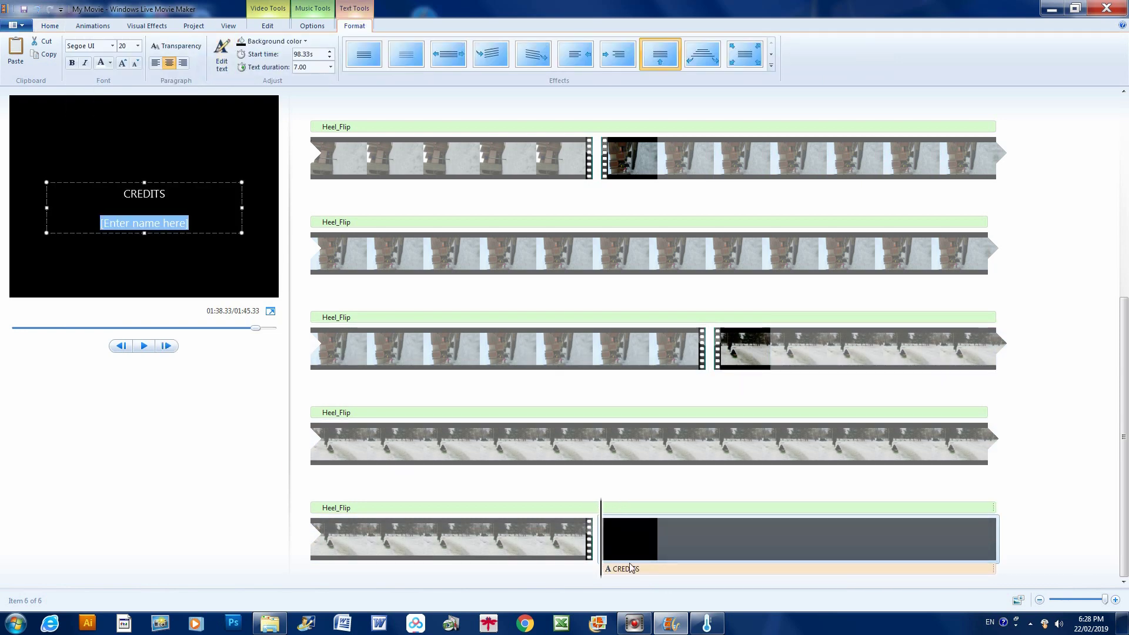
- Replace the credits card's placeholder text with "Thank you for watching, please Subscribe"
left_click(131, 208)
left_click(125, 194)
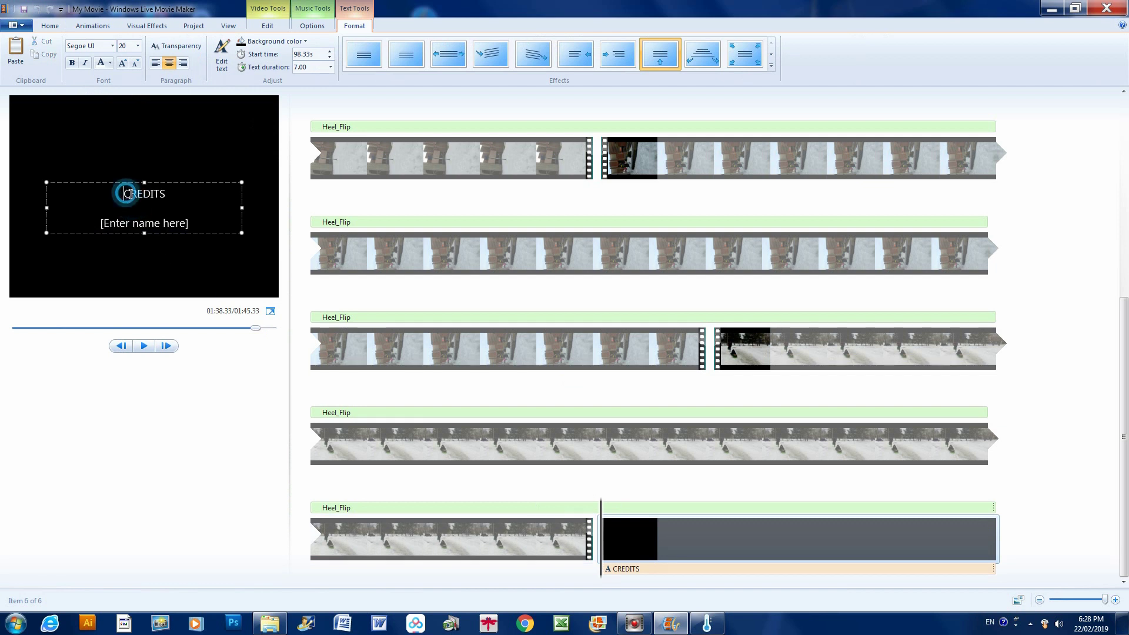
left_click_drag(125, 193, 212, 222)
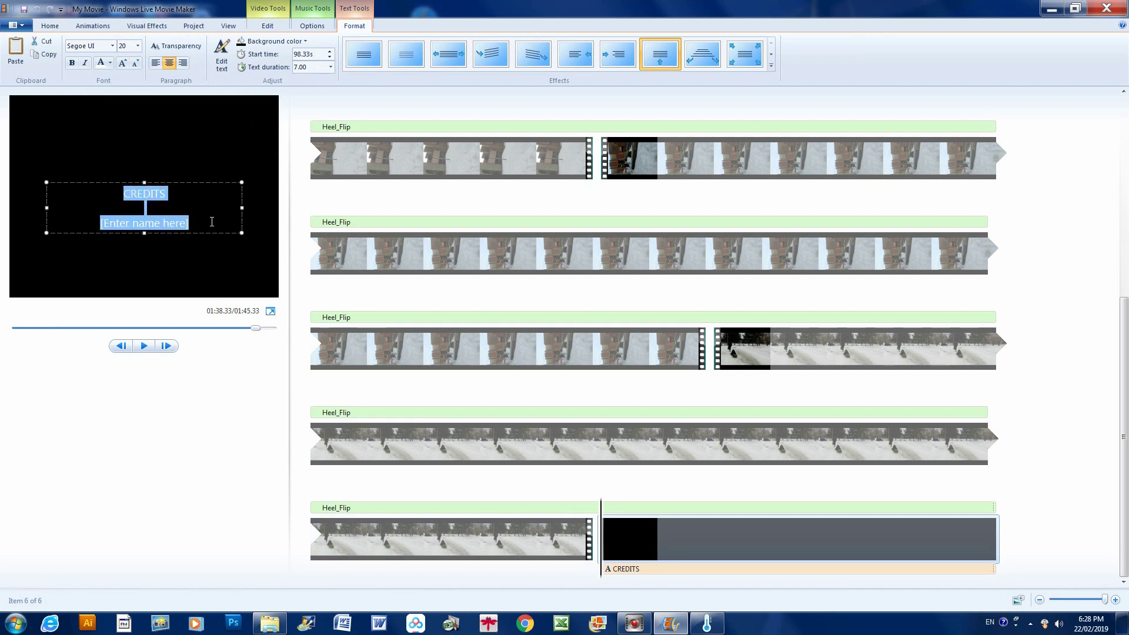
type("Thank you for")
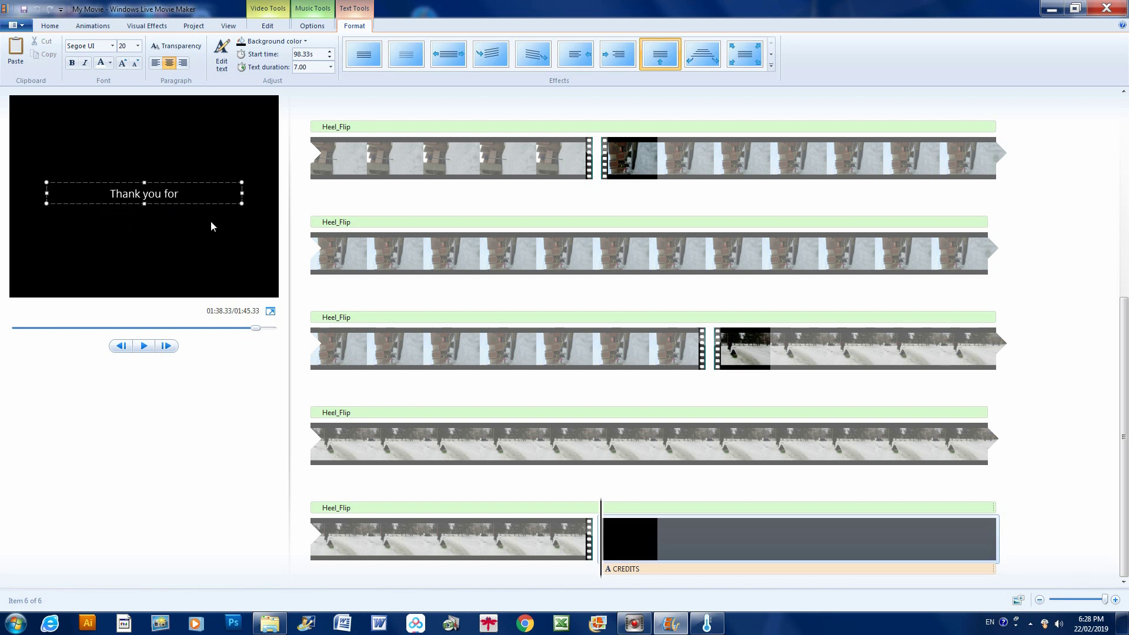
type(" watching, ")
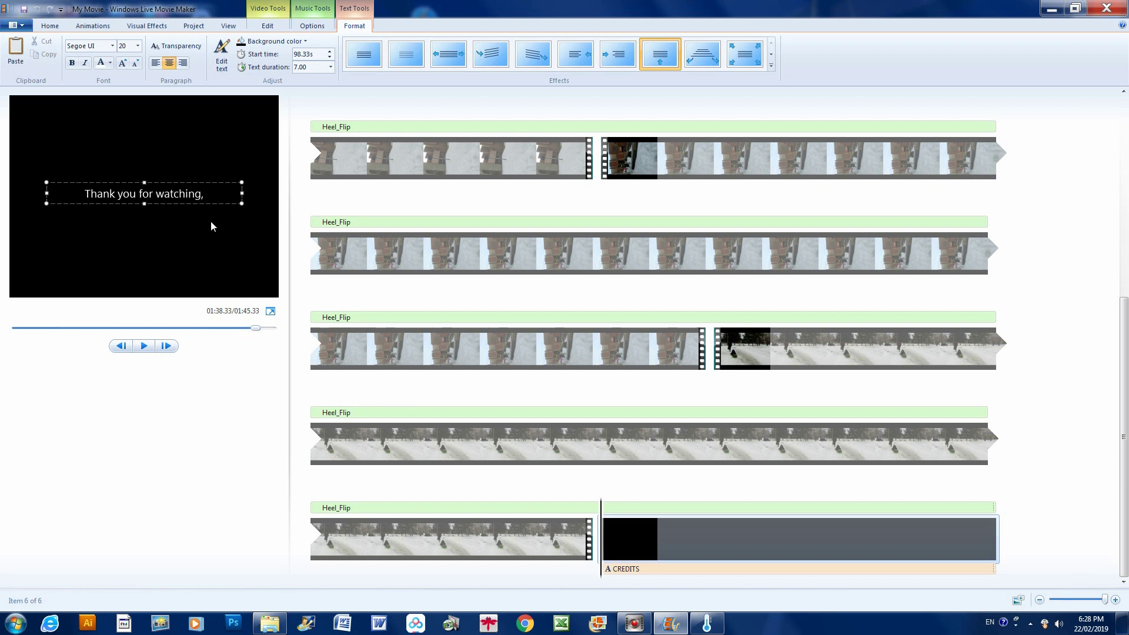
type("Pl")
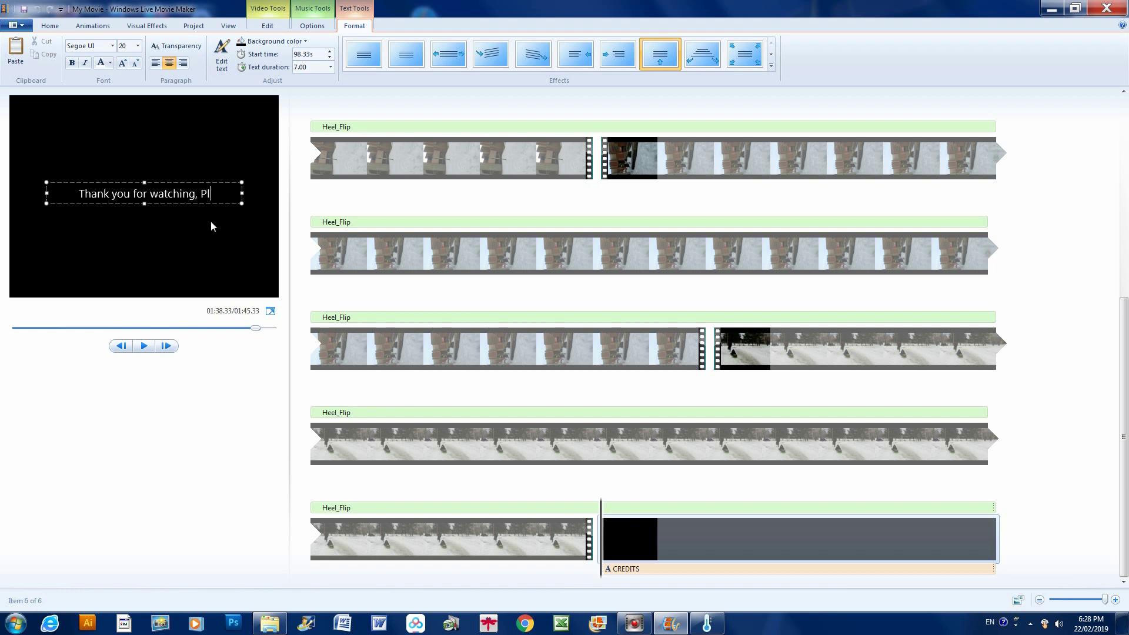
key("BackSpace")
key("BackSpace")
type("please ")
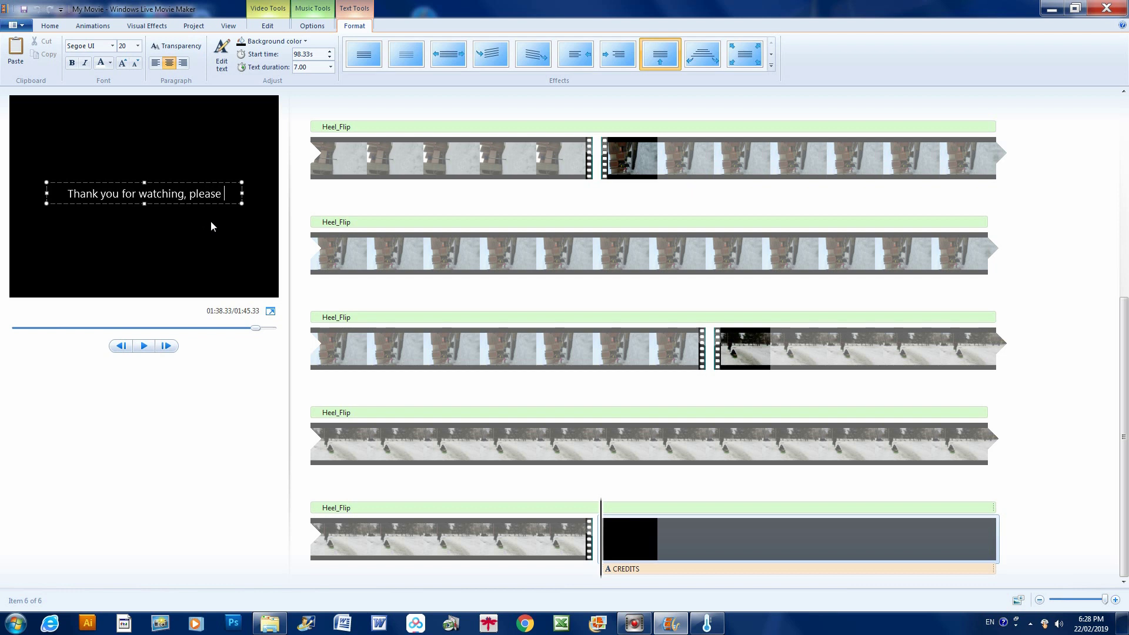
type("Subscribe")
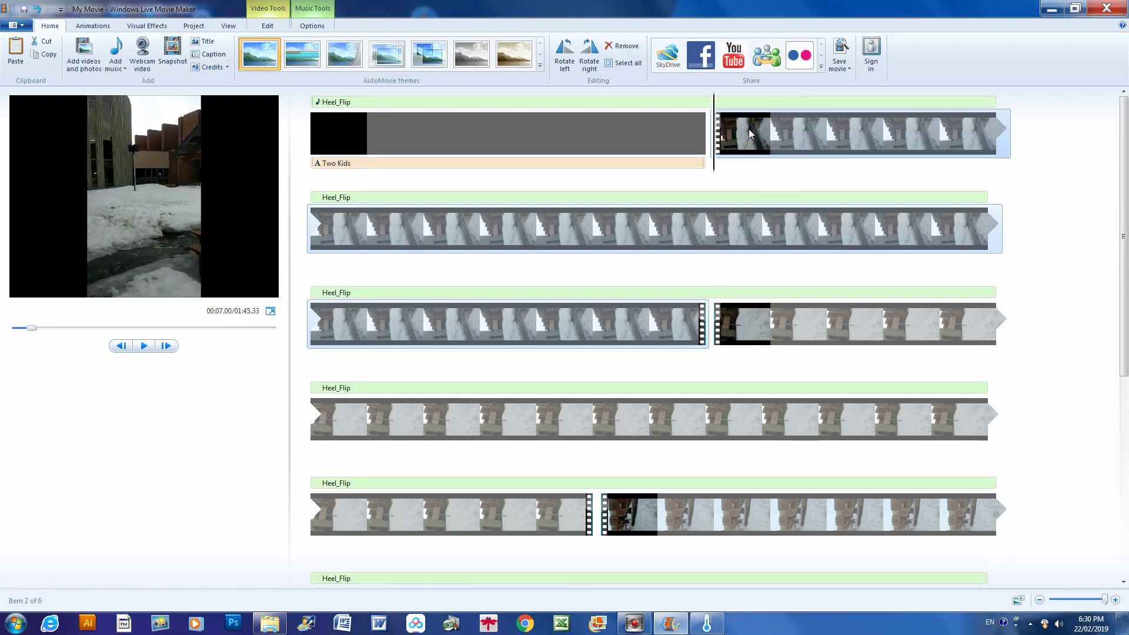
- Check the opening title and the closing credits card on the timeline, and return to the start of the movie
left_click(424, 129)
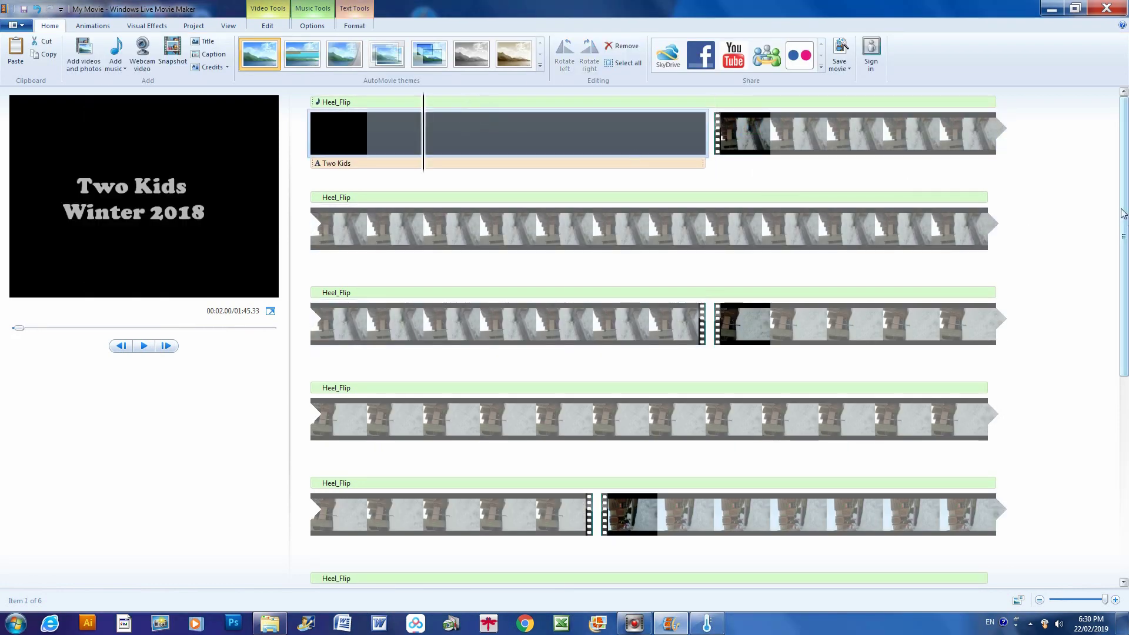
left_click_drag(1123, 213, 1119, 442)
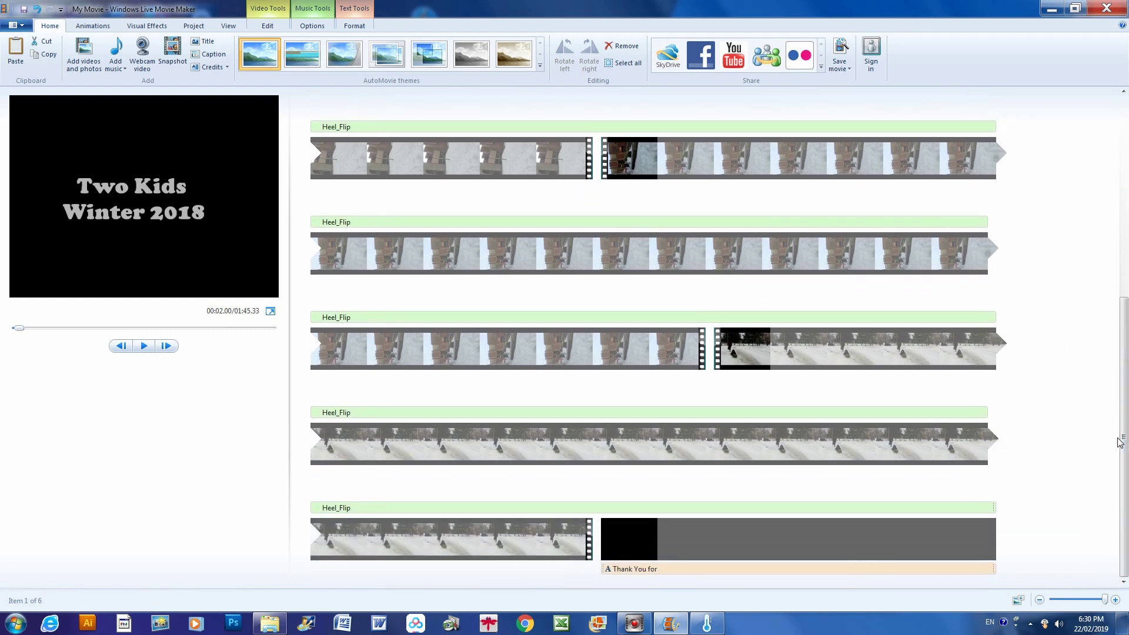
left_click(771, 530)
key("ctrl+a")
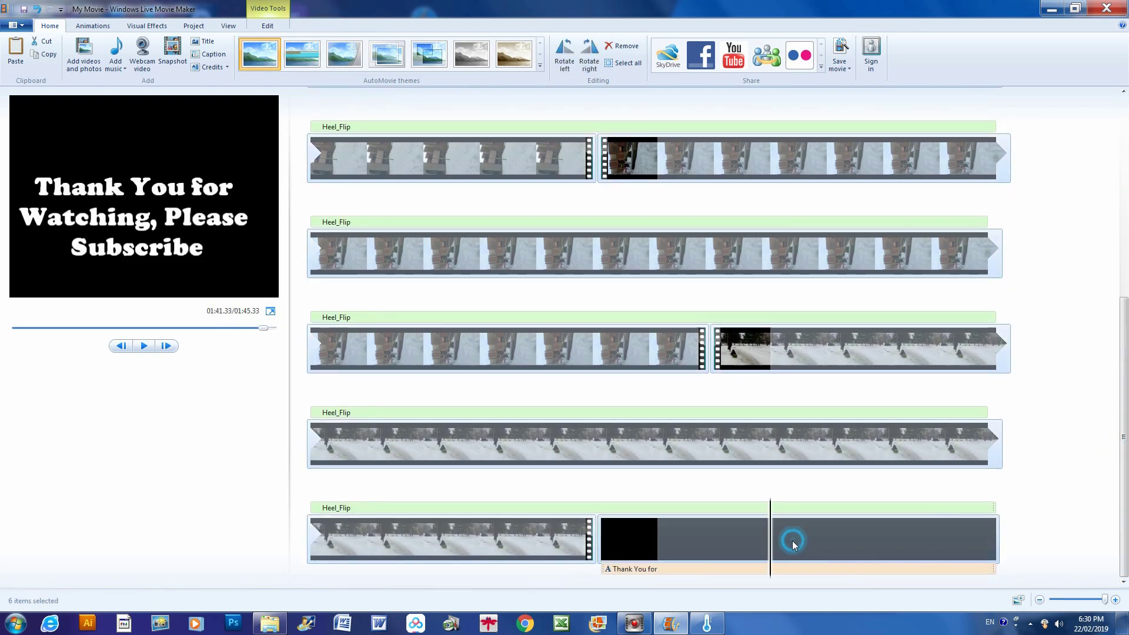
left_click(420, 172)
scroll(445, 168, "up", 5)
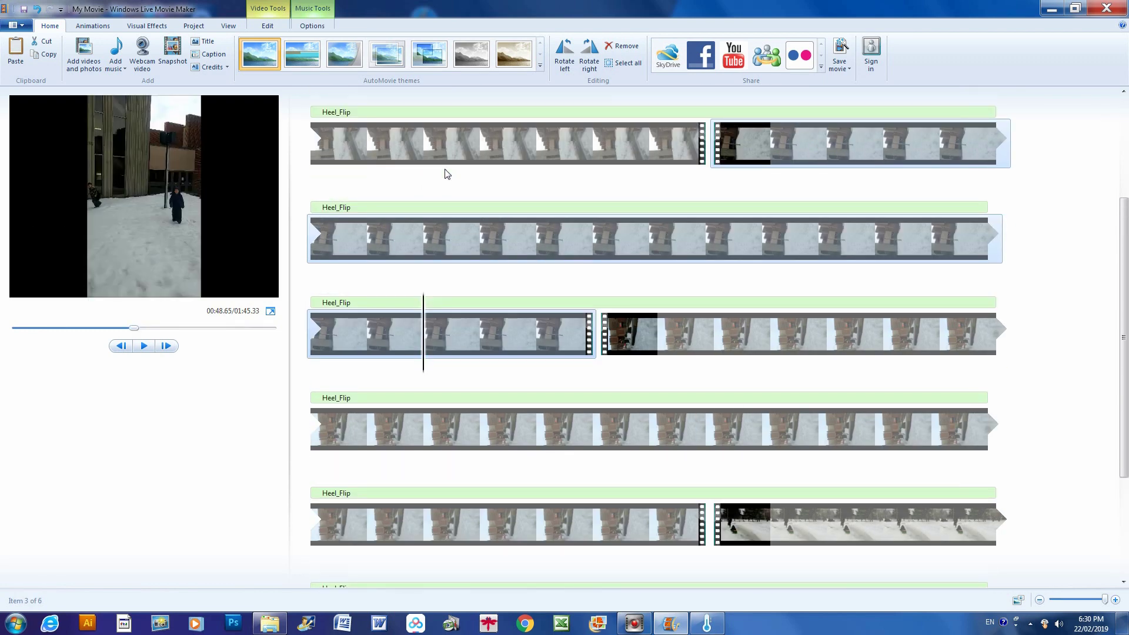
scroll(445, 169, "up", 1)
left_click(354, 140)
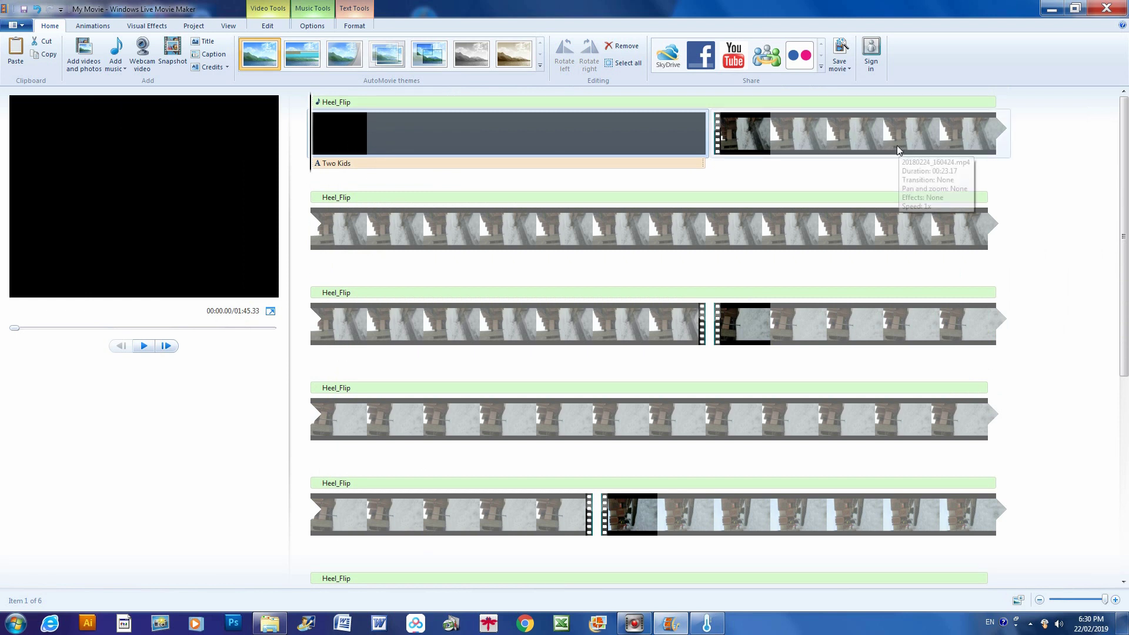
- Preview shape and inset transitions, including Heart, star and Inset top-left, on the first video clip after the opening title
left_click(104, 27)
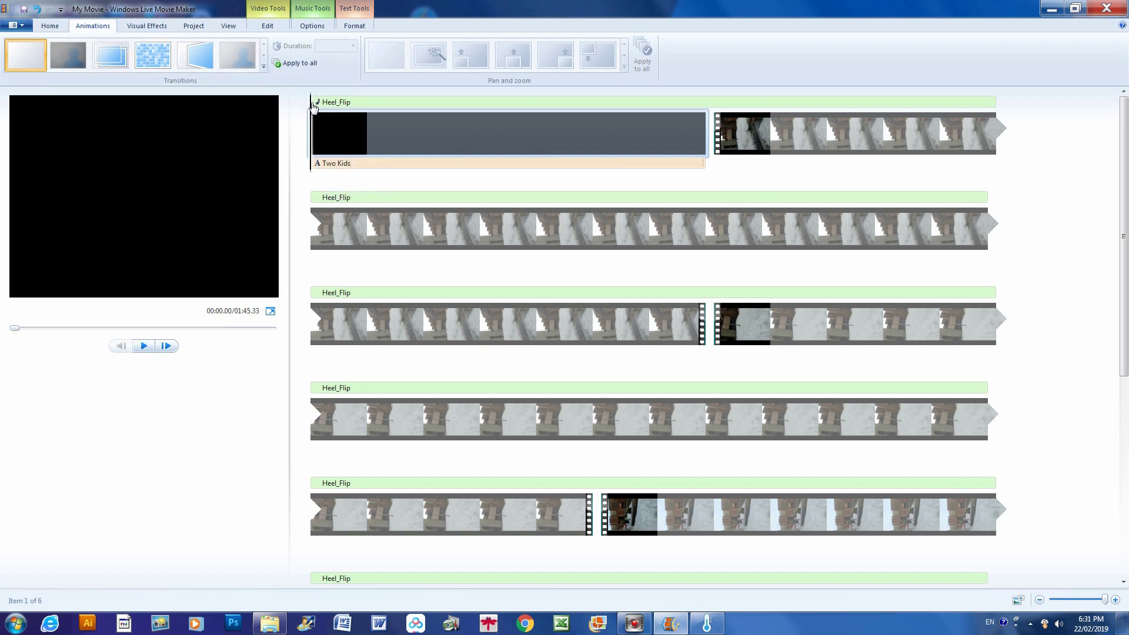
left_click_drag(314, 106, 753, 135)
left_click(754, 135)
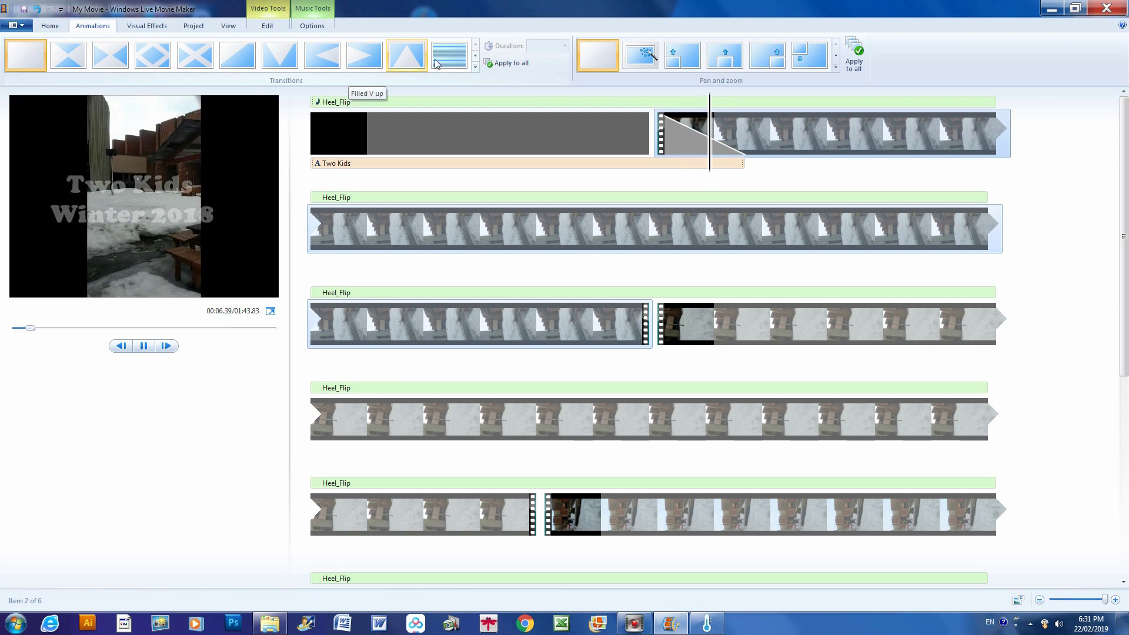
left_click(476, 56)
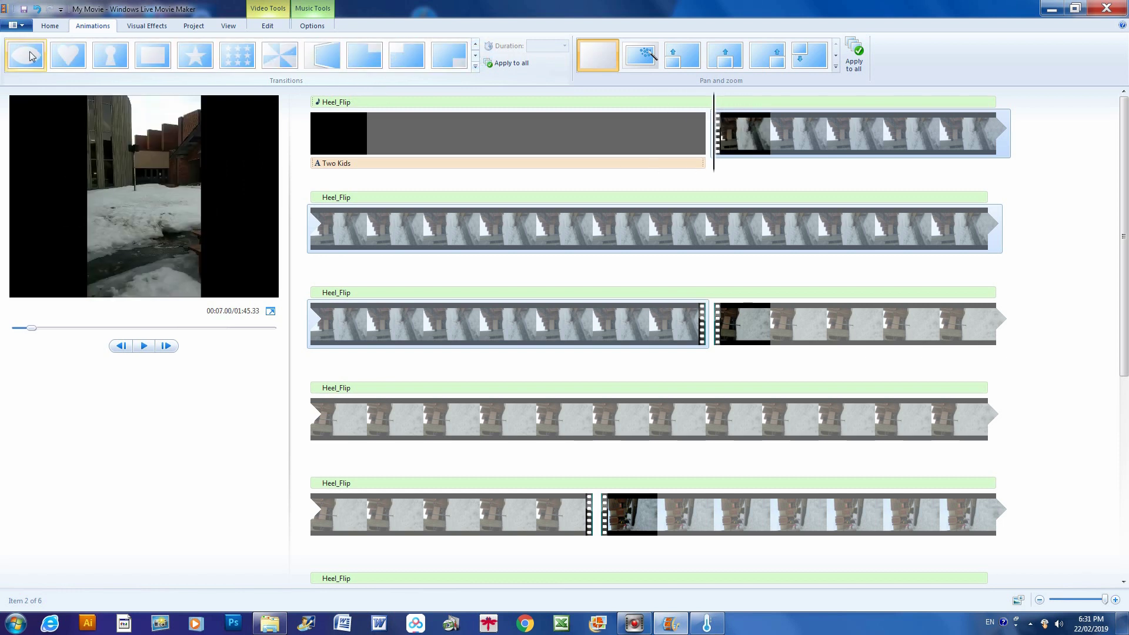
left_click(69, 57)
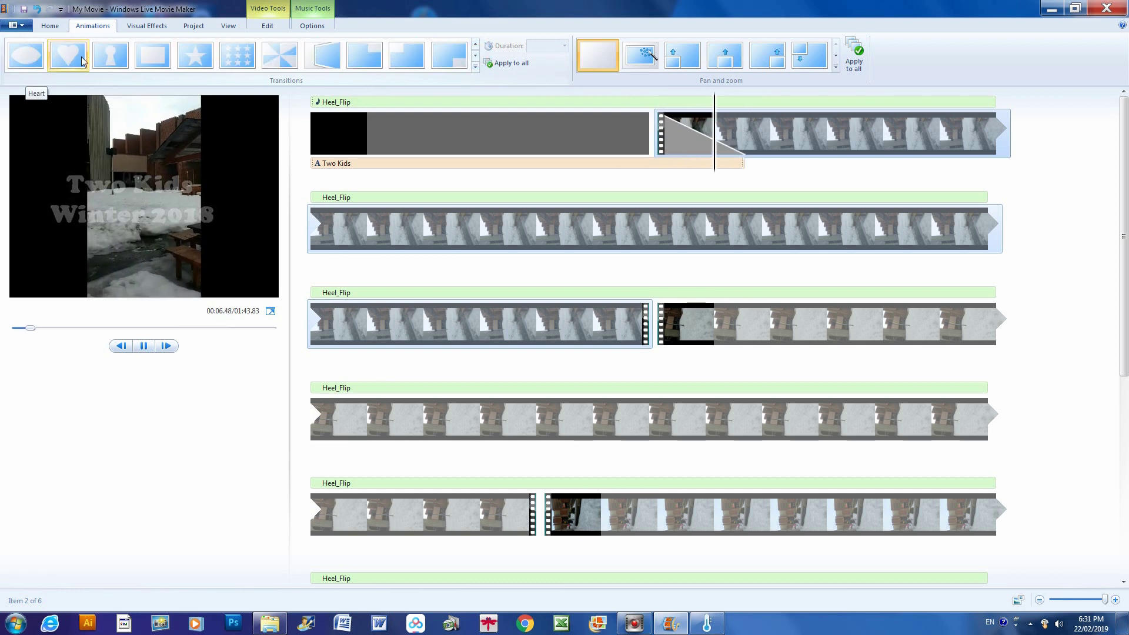
left_click(196, 59)
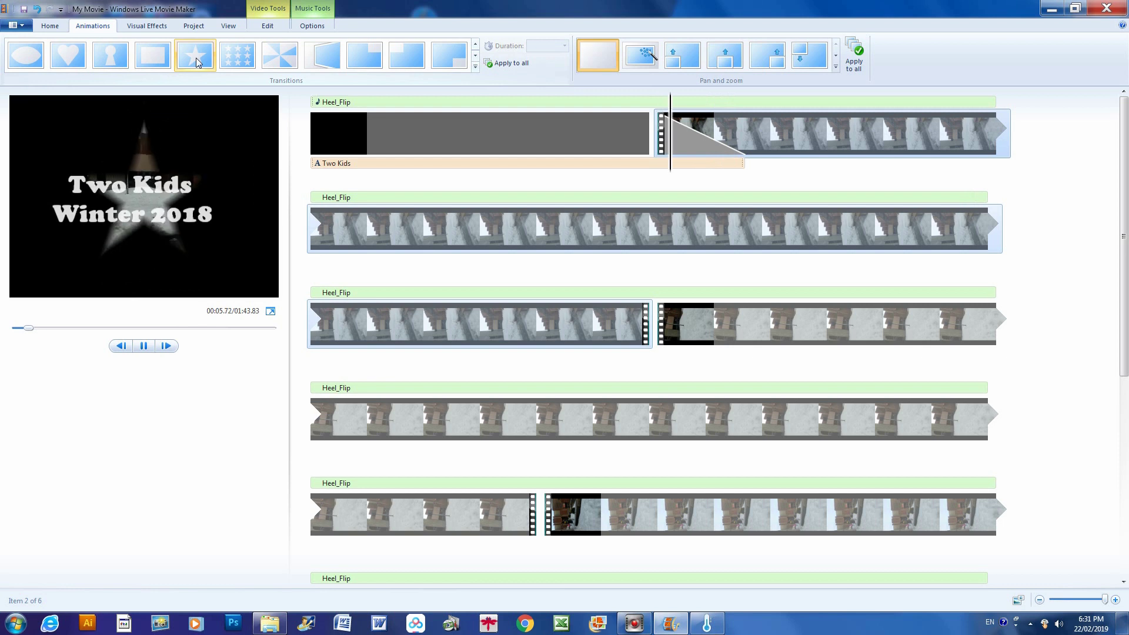
left_click(231, 64)
left_click(308, 60)
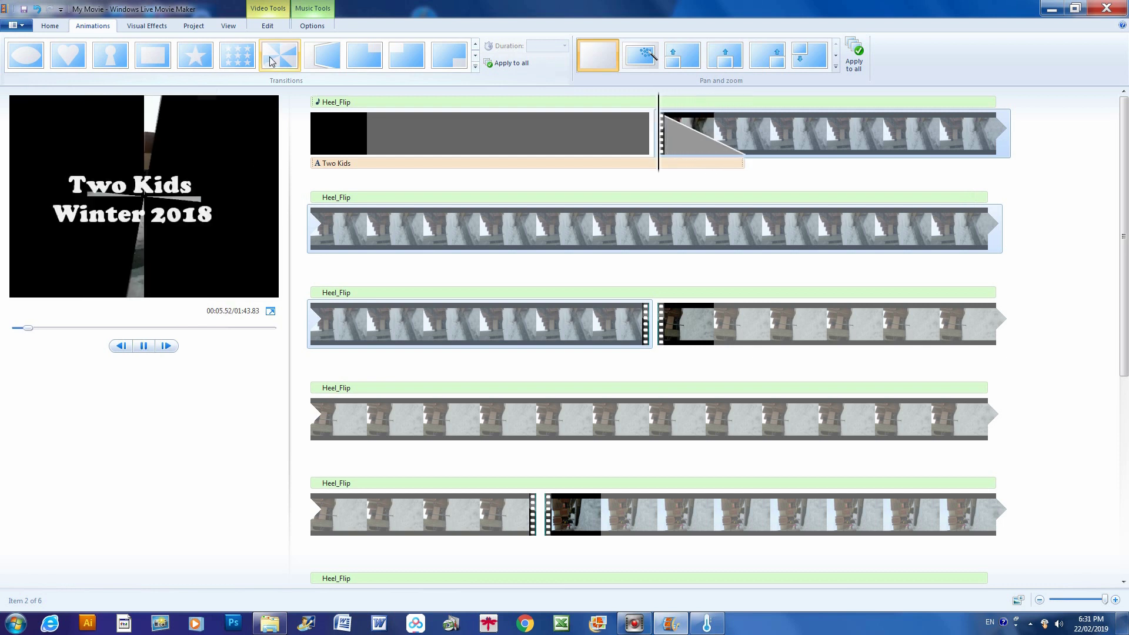
left_click(359, 59)
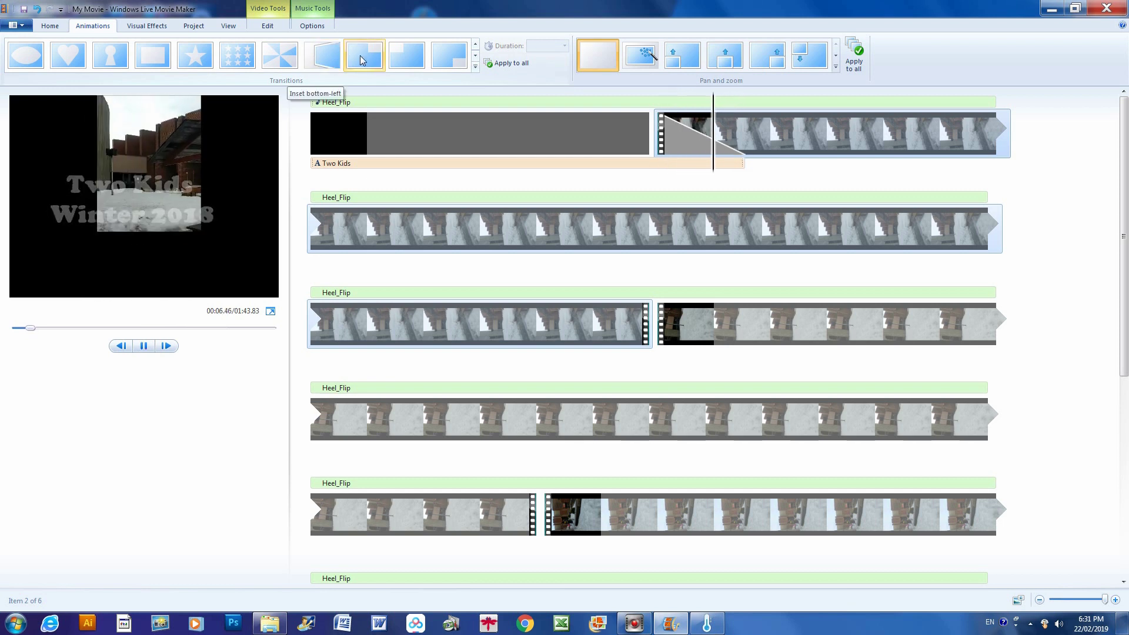
left_click(438, 65)
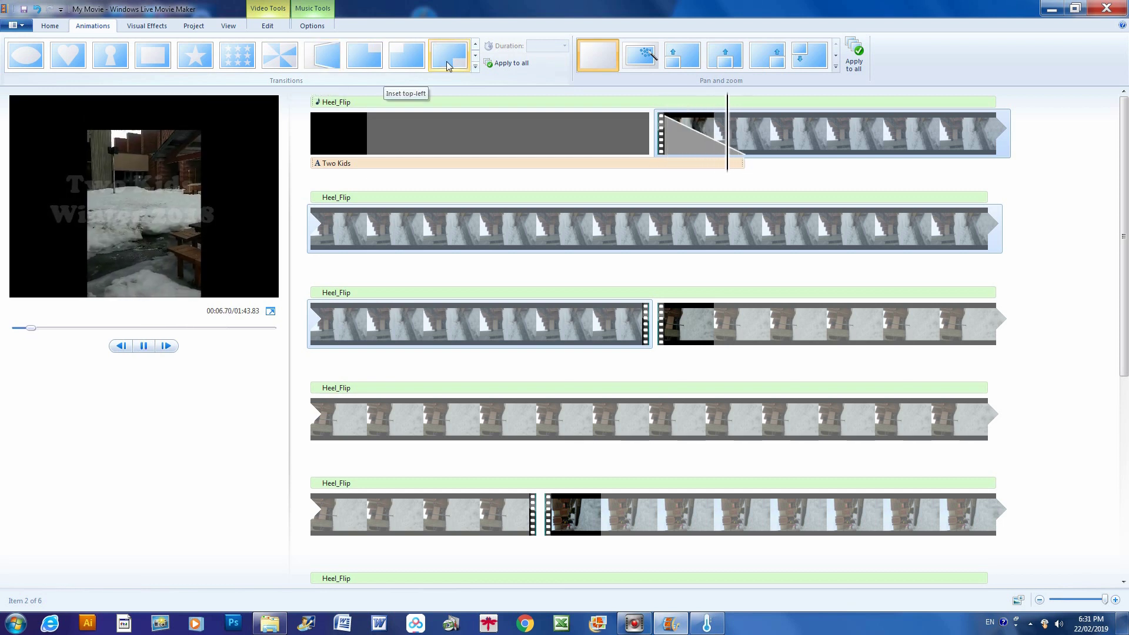
- Preview more transitions on the same clip, including Whirlwind from top, Spin, Roll and Reveal right
left_click(475, 56)
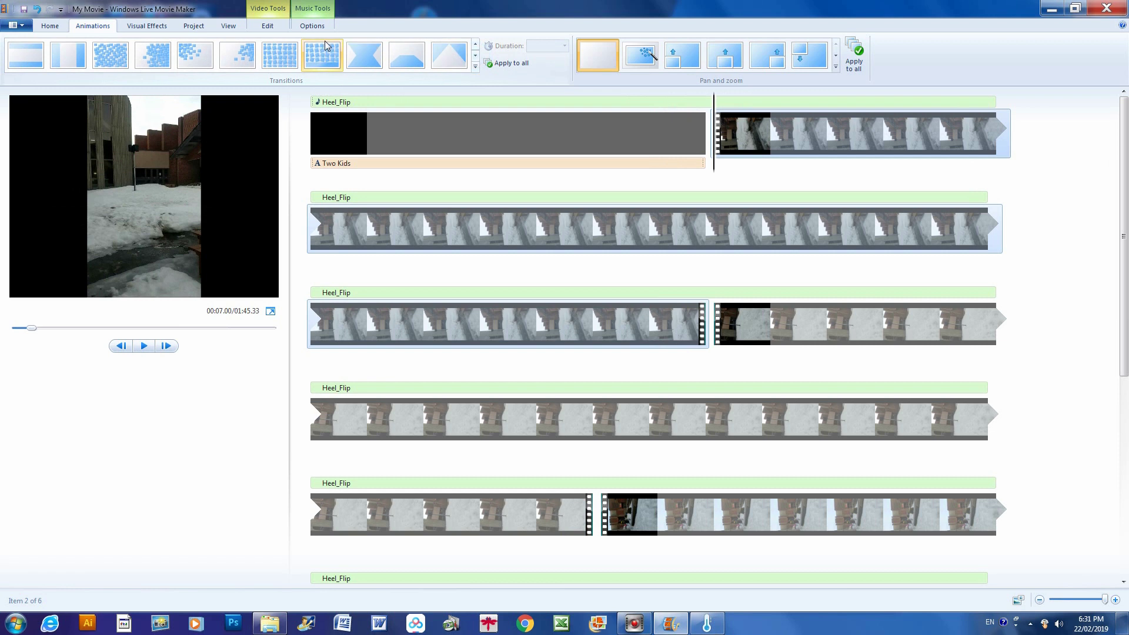
left_click(441, 55)
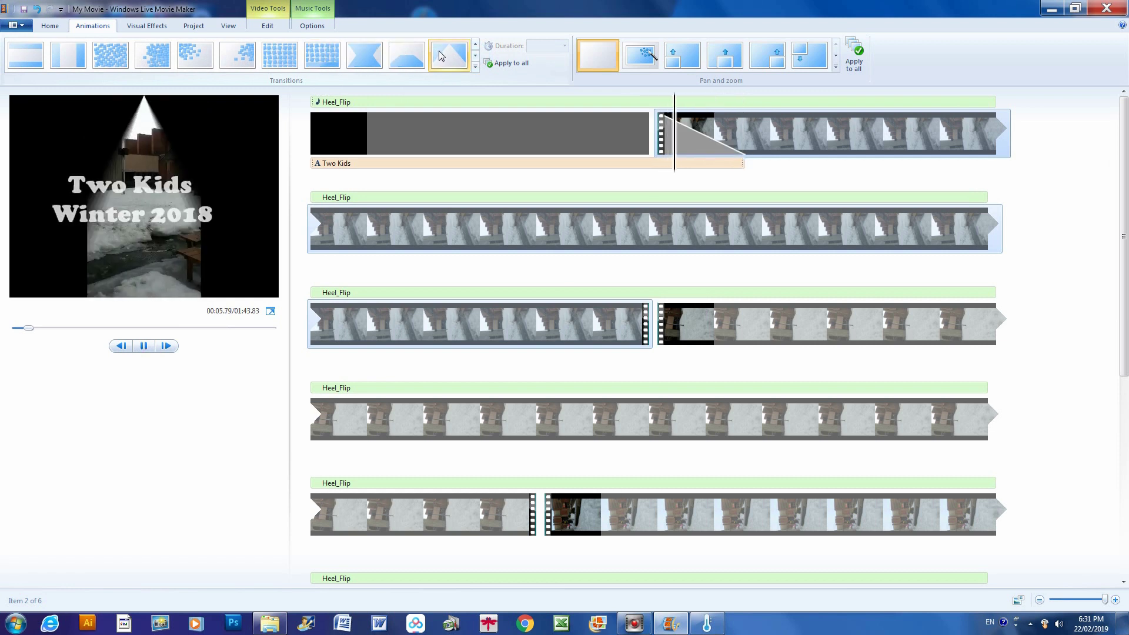
left_click(364, 55)
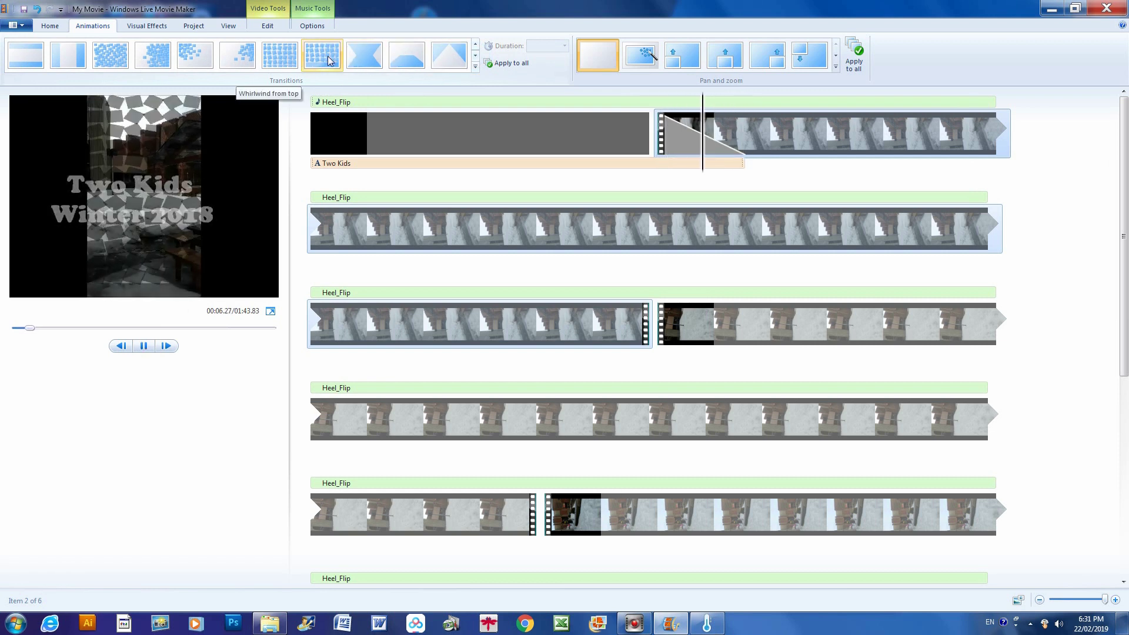
left_click(283, 60)
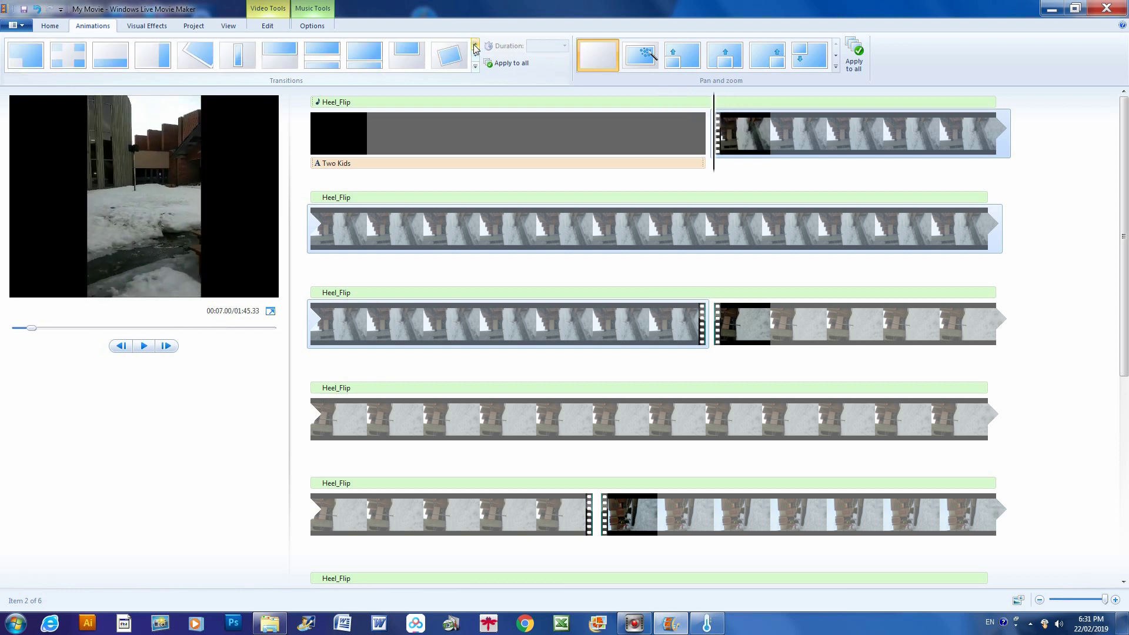
left_click(463, 54)
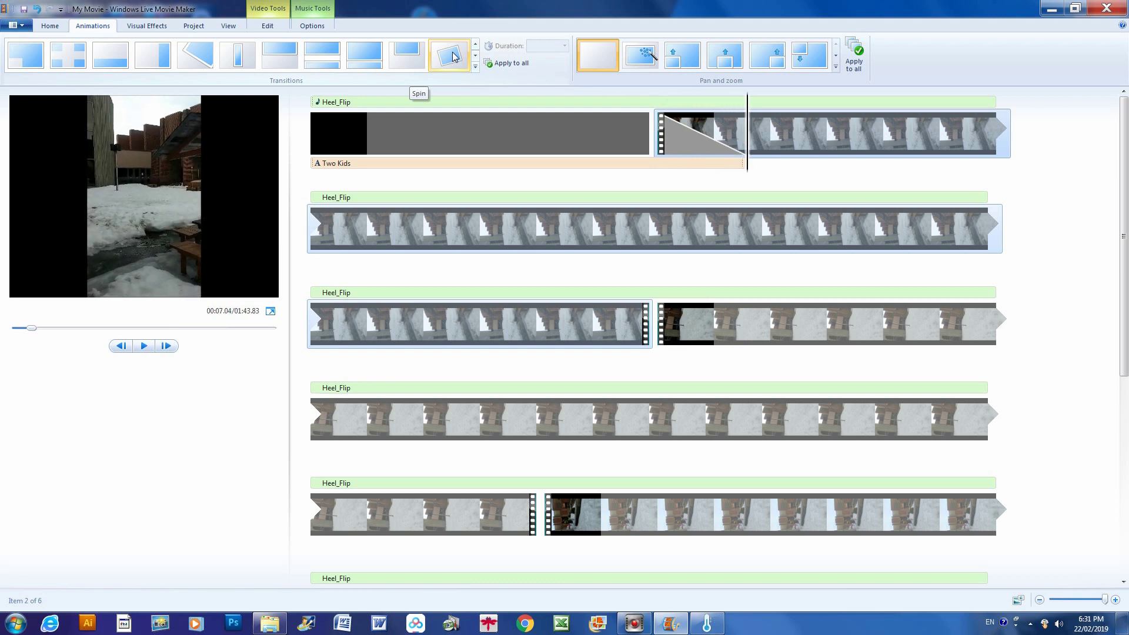
key("ctrl+z")
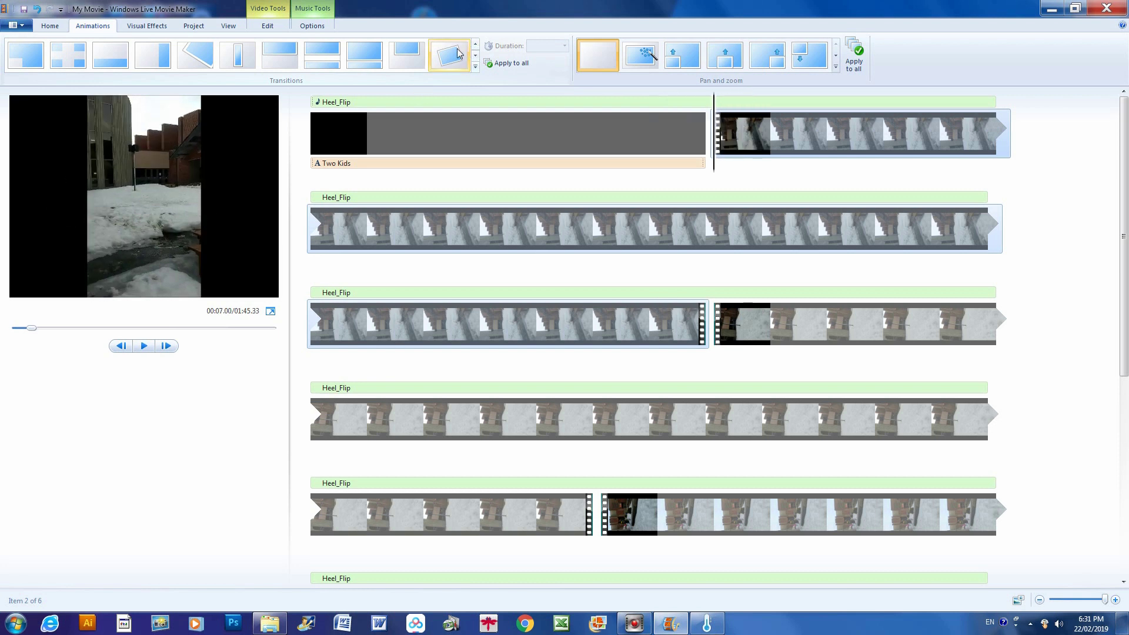
left_click(212, 61)
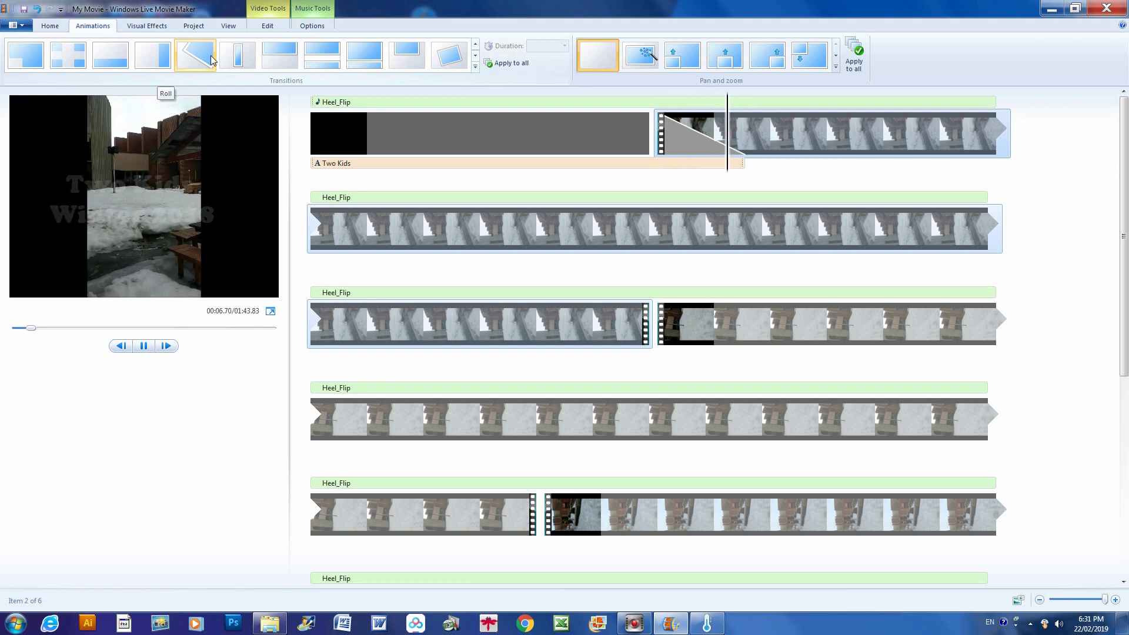
left_click(164, 59)
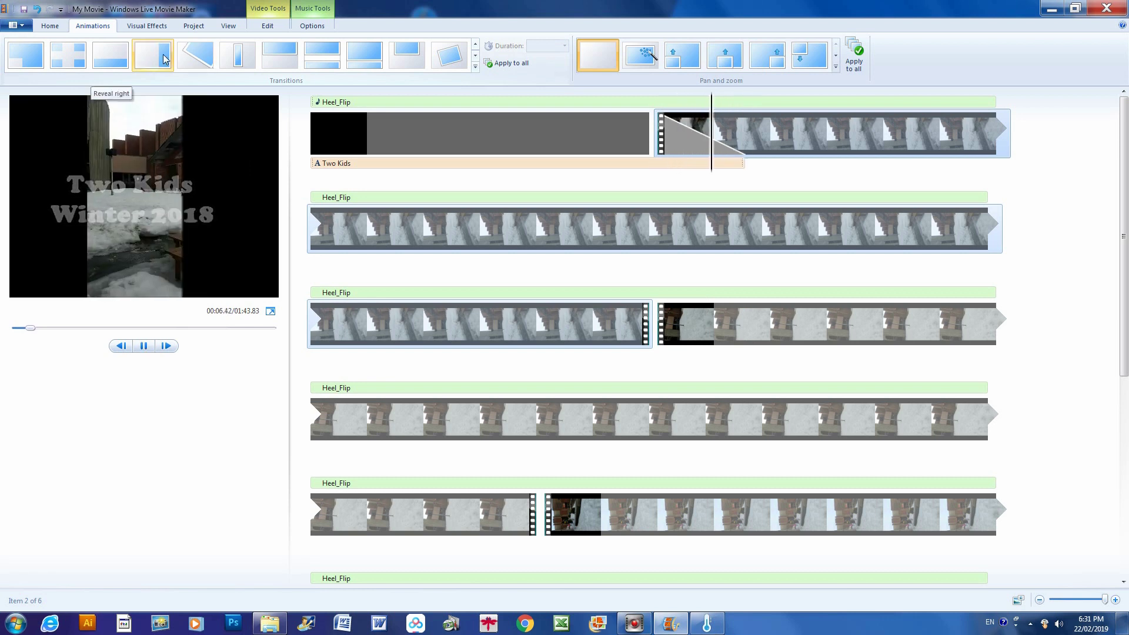
key("ctrl+z")
- Apply the Crossfade transition to the first video clip after the opening title
left_click(476, 51)
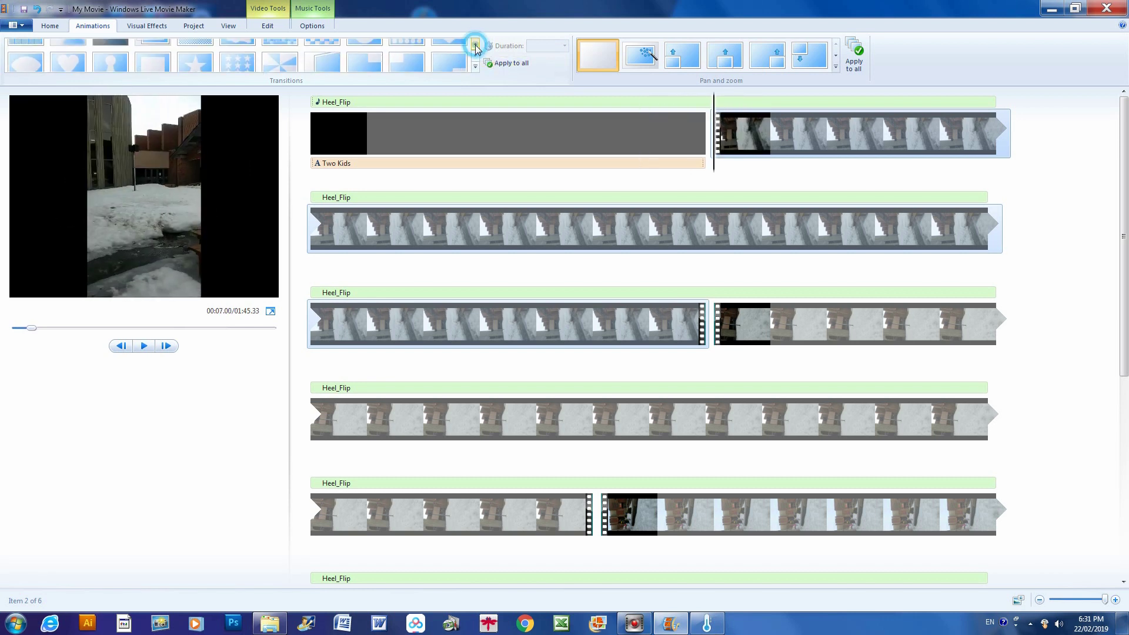
left_click(155, 56)
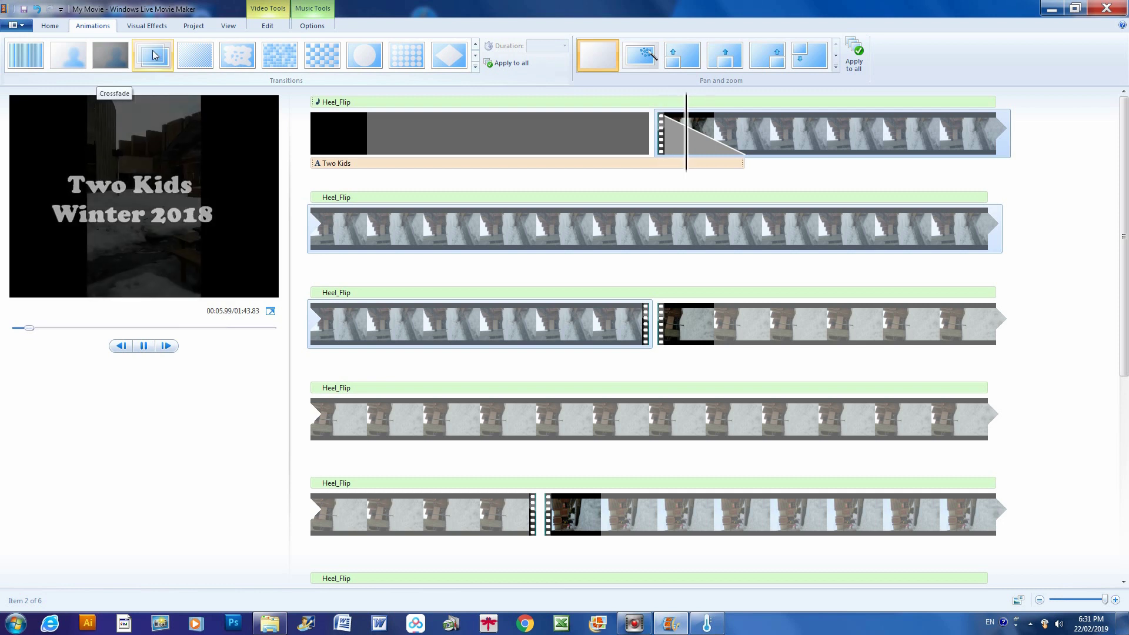
left_click(154, 54)
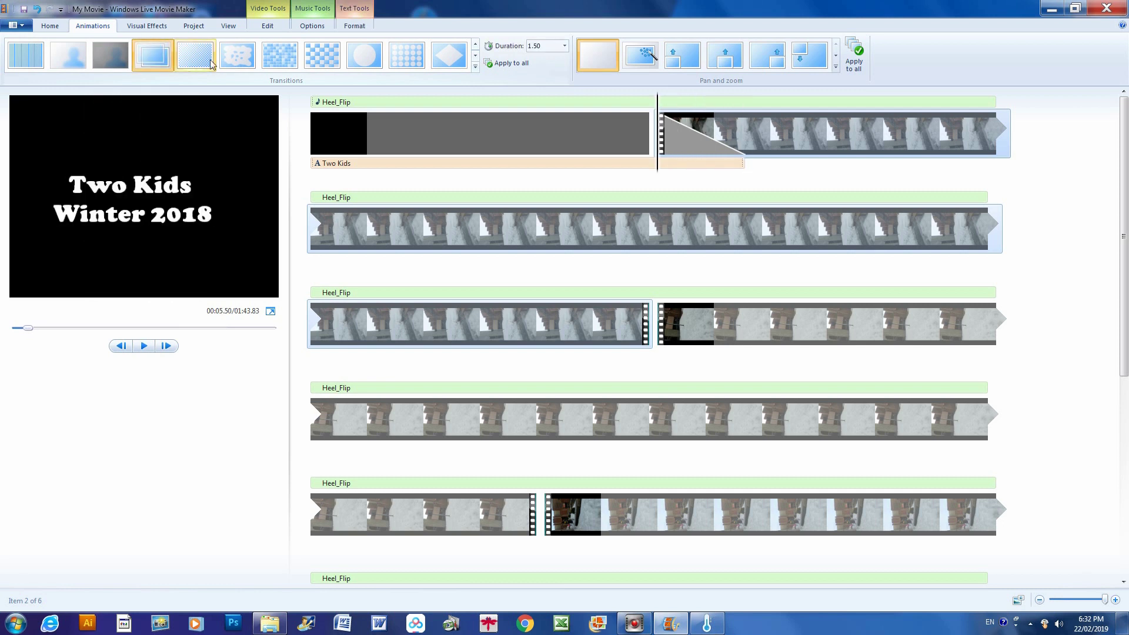
- Select every item in the movie, including the title and credits cards, and apply the Crossfade transition to all of them
left_click(323, 134)
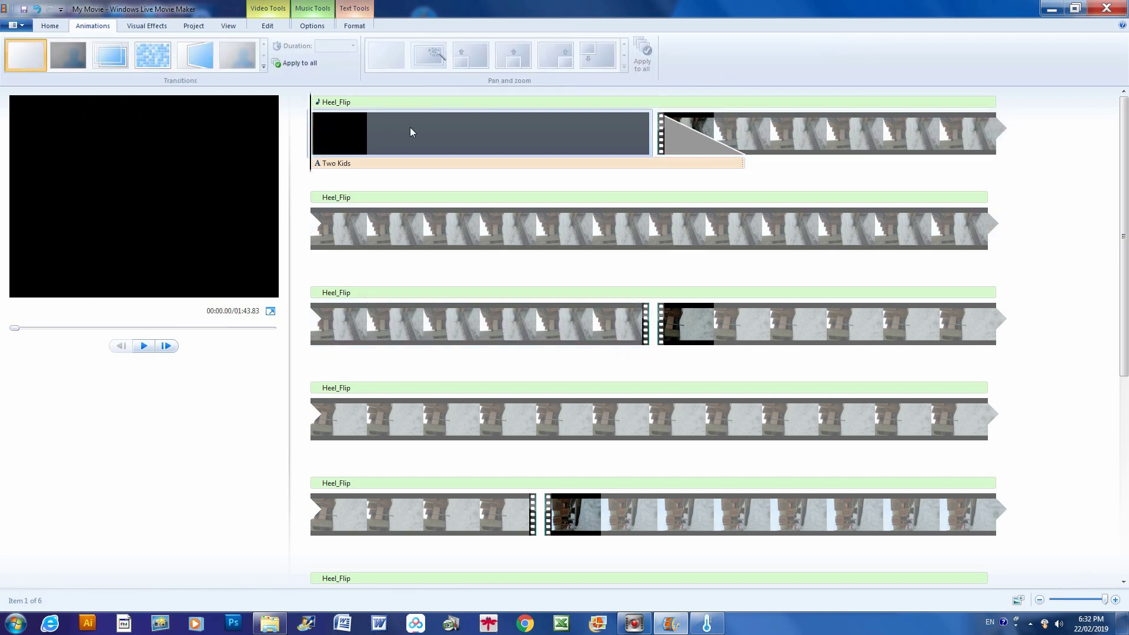
left_click_drag(1124, 200, 1117, 137)
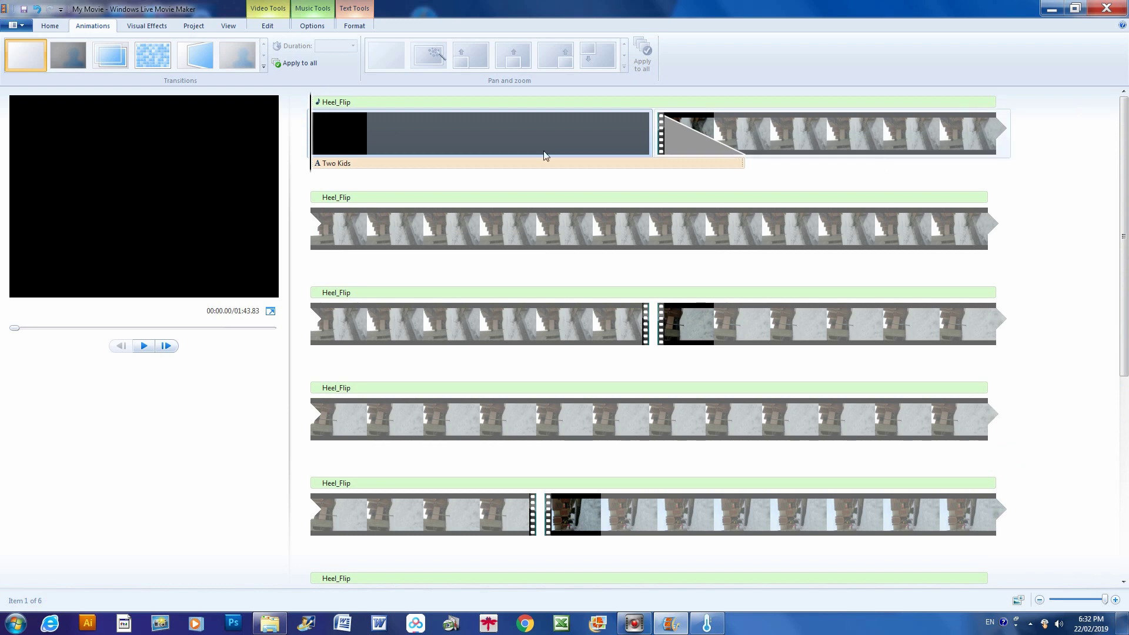
left_click(423, 134)
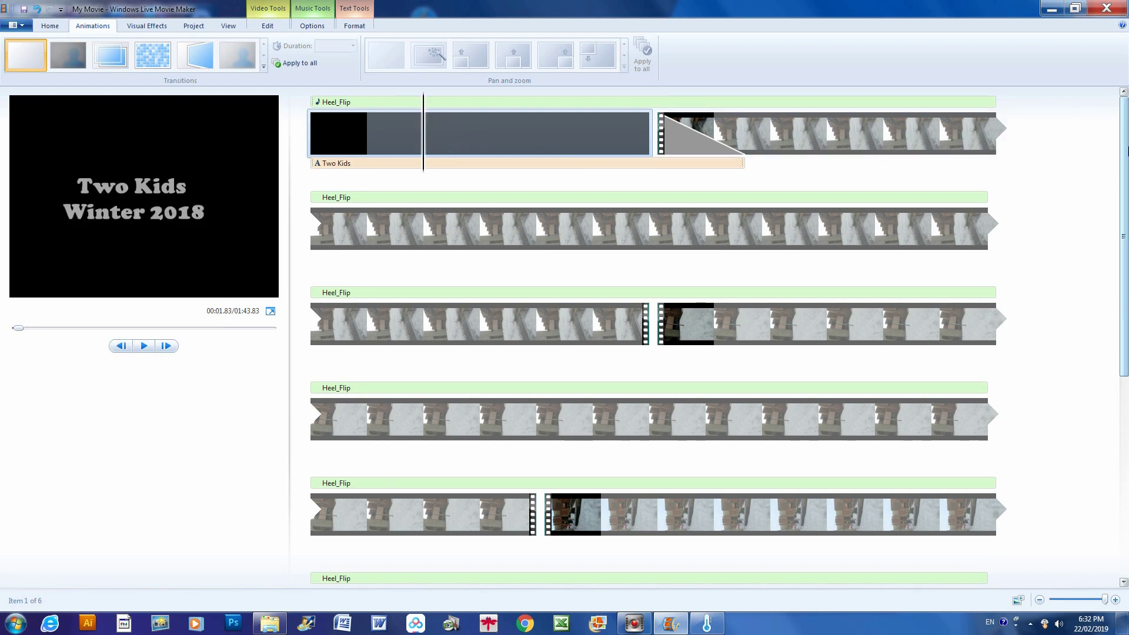
left_click_drag(1116, 153, 1115, 466)
left_click(771, 539)
key("ctrl+a")
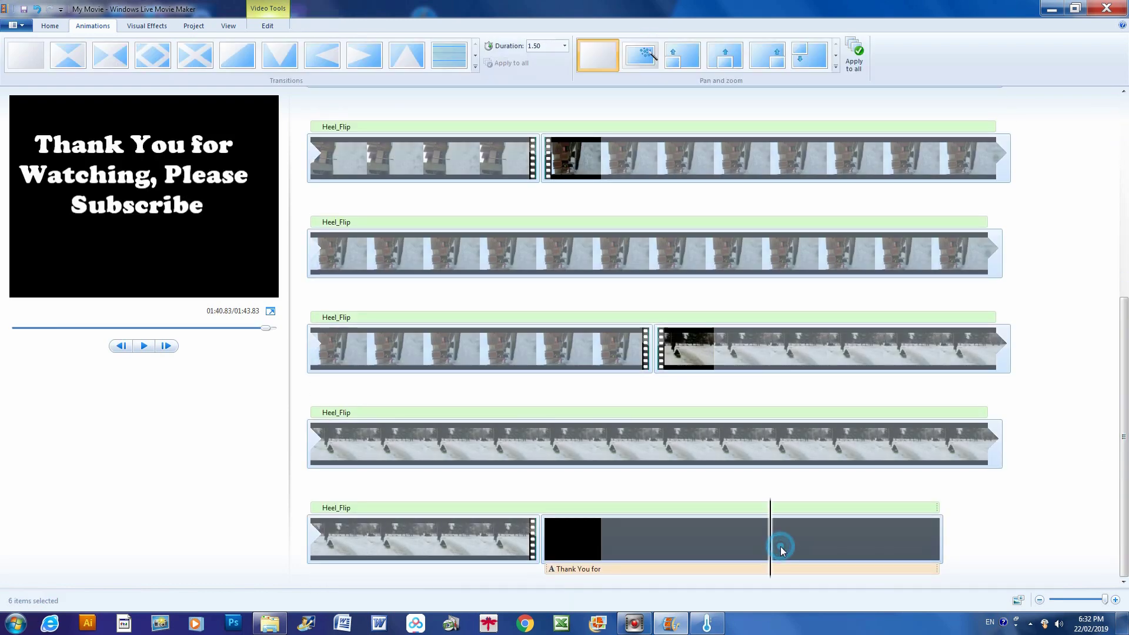
left_click(476, 56)
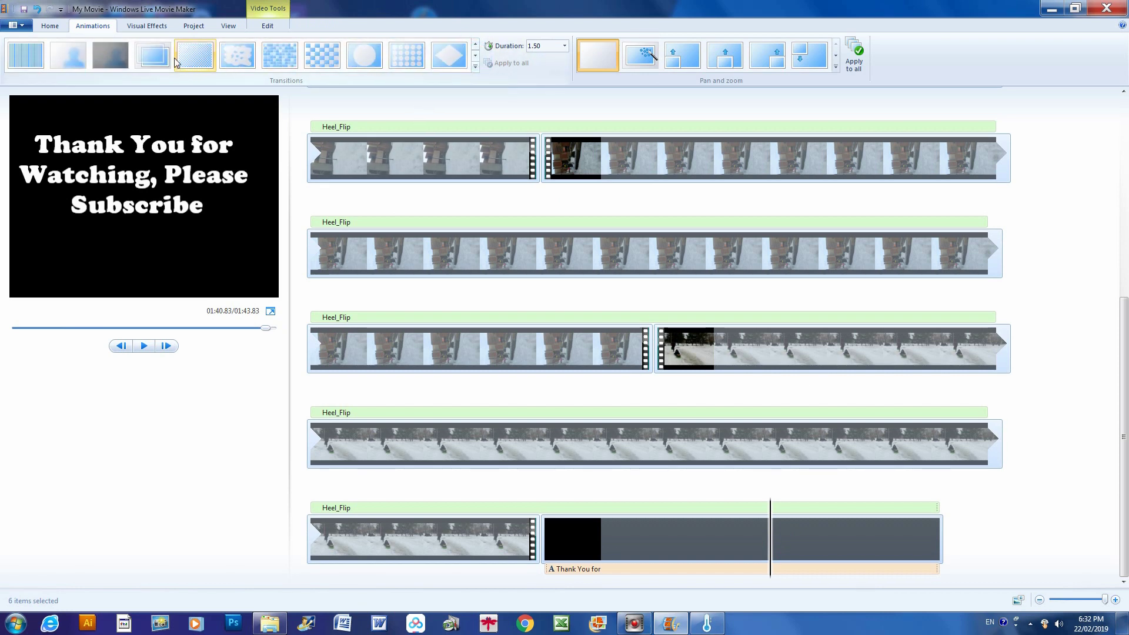
left_click(165, 61)
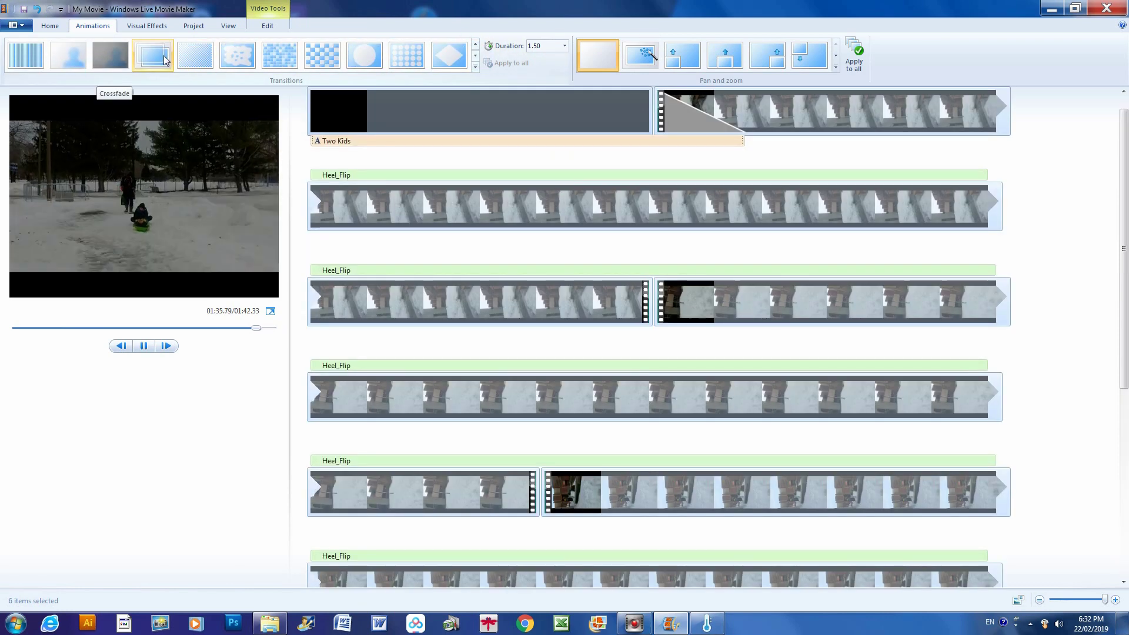
left_click(165, 60)
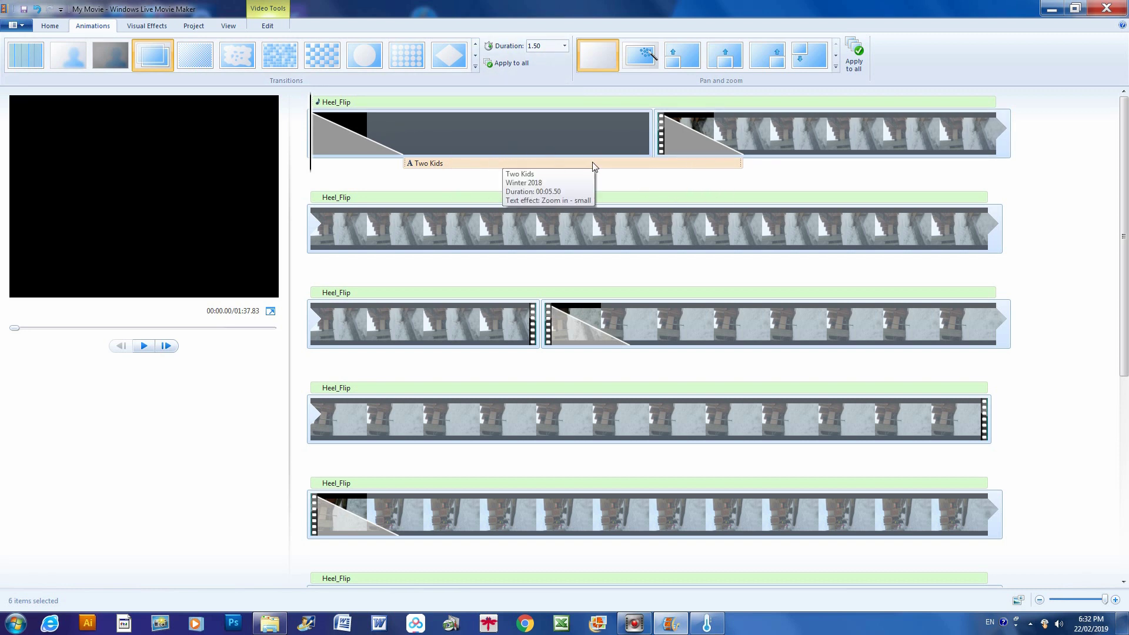
- Apply the Cinematic visual effect to the four video clips, leaving out the title and credits cards
left_click(712, 140)
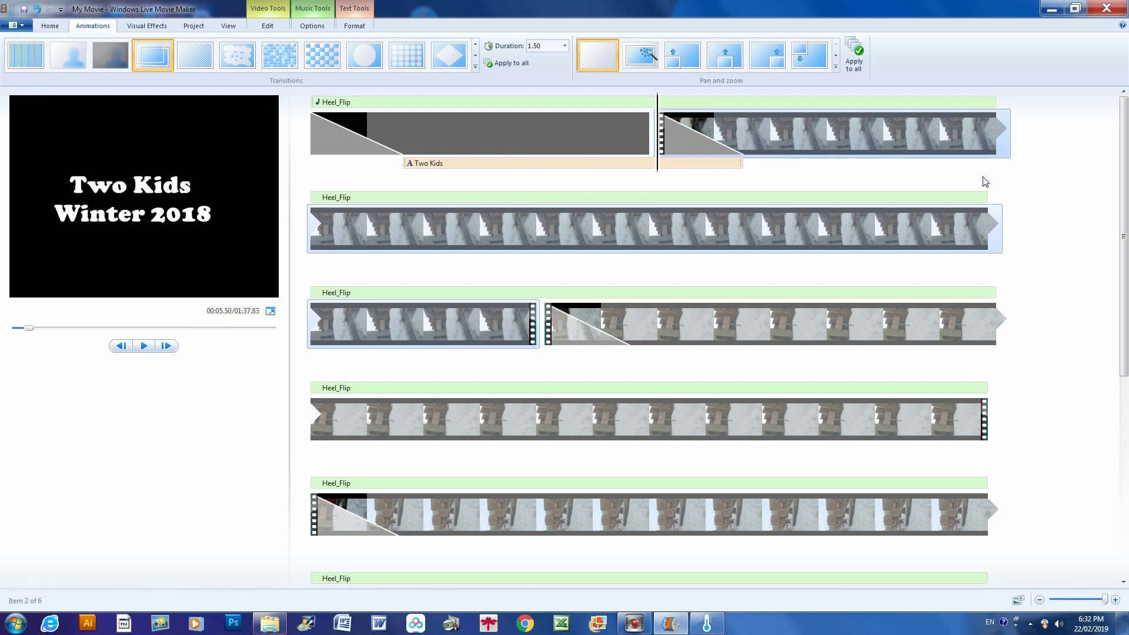
scroll(986, 182, "down", 5)
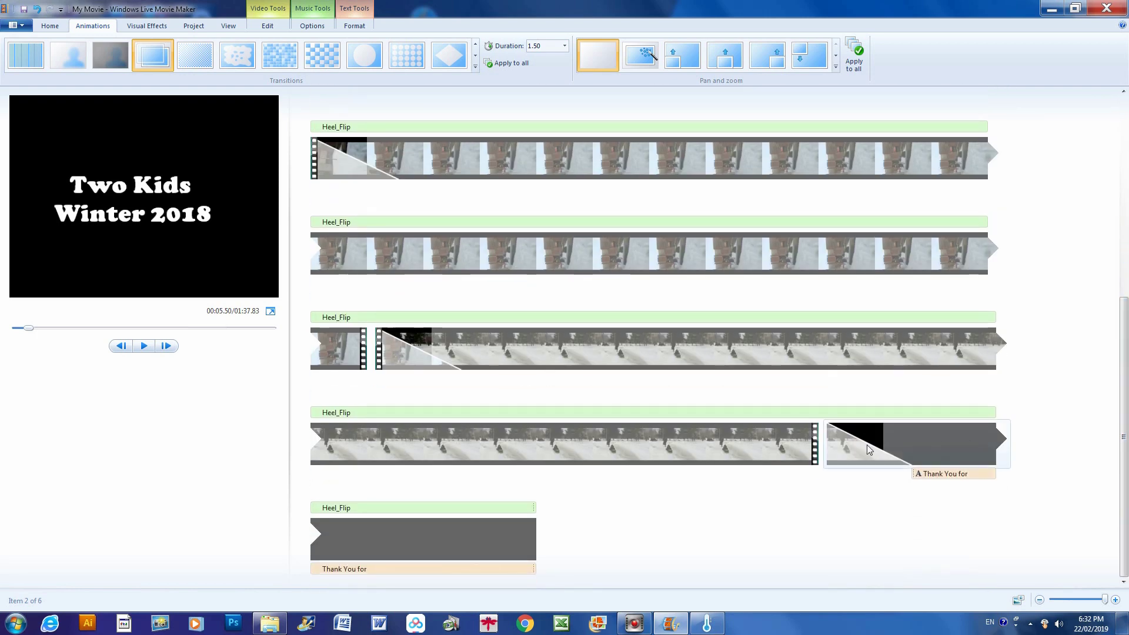
left_click(748, 457, "shift")
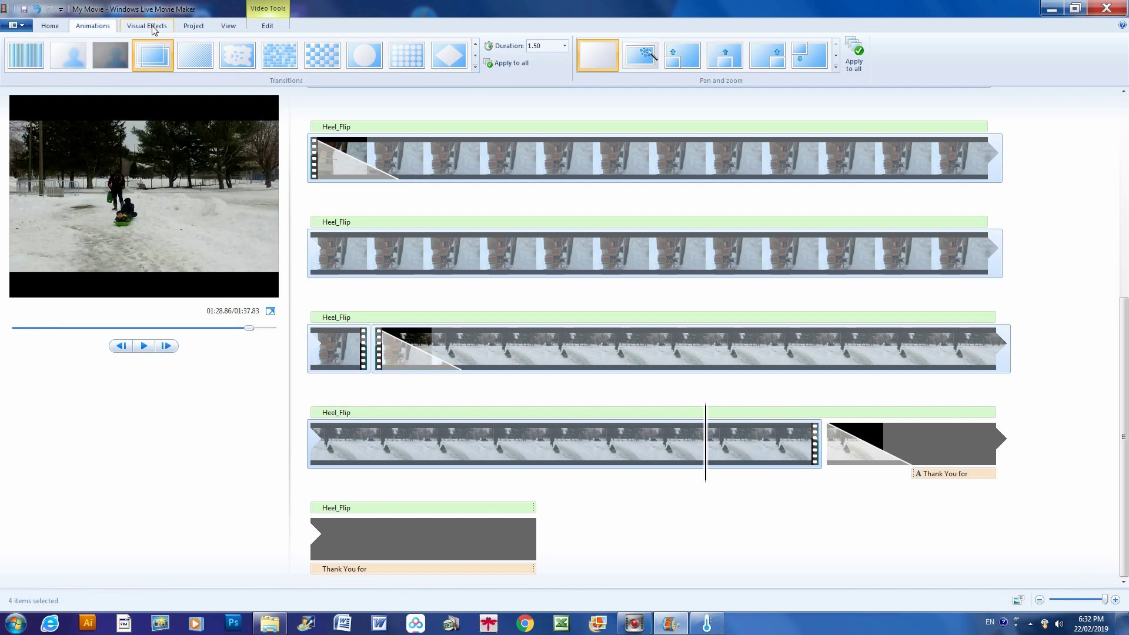
left_click(152, 27)
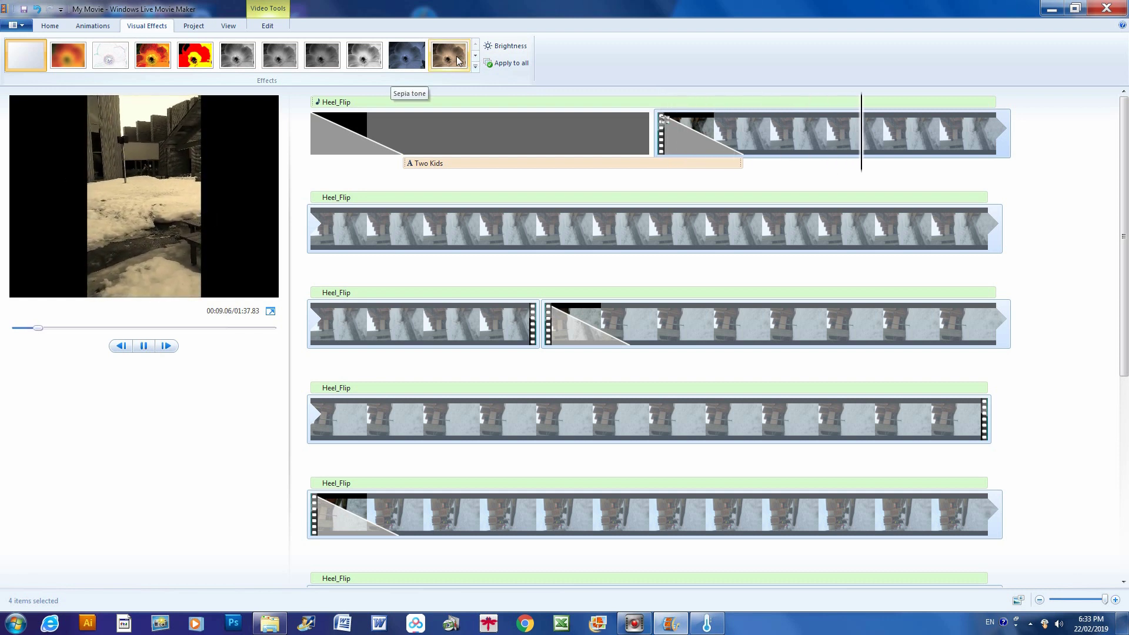
left_click(476, 55)
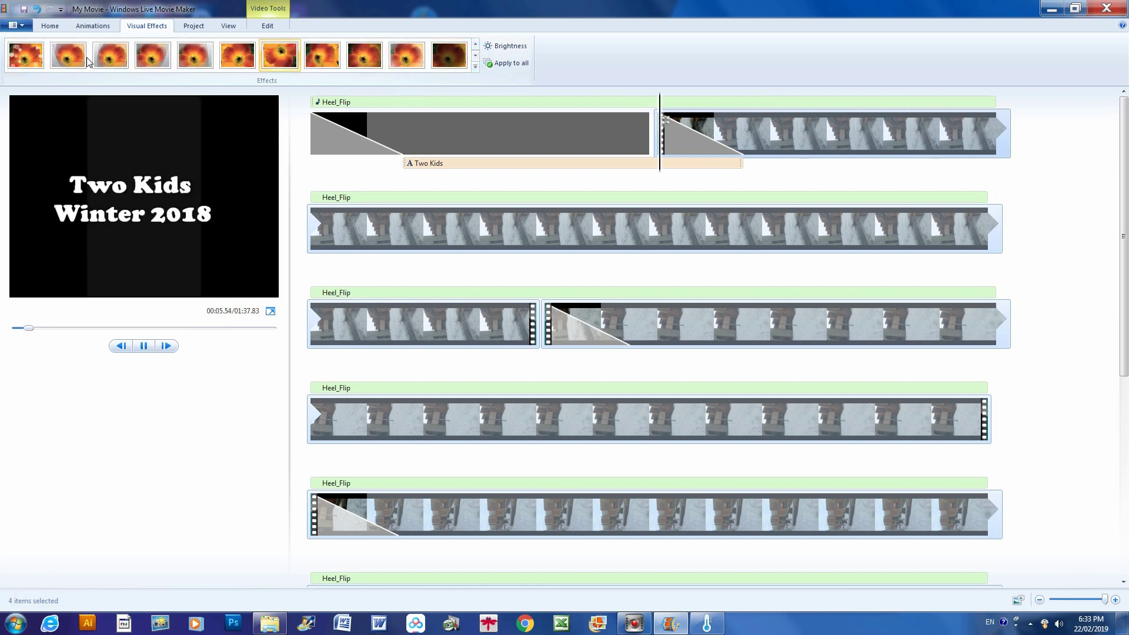
left_click(31, 58)
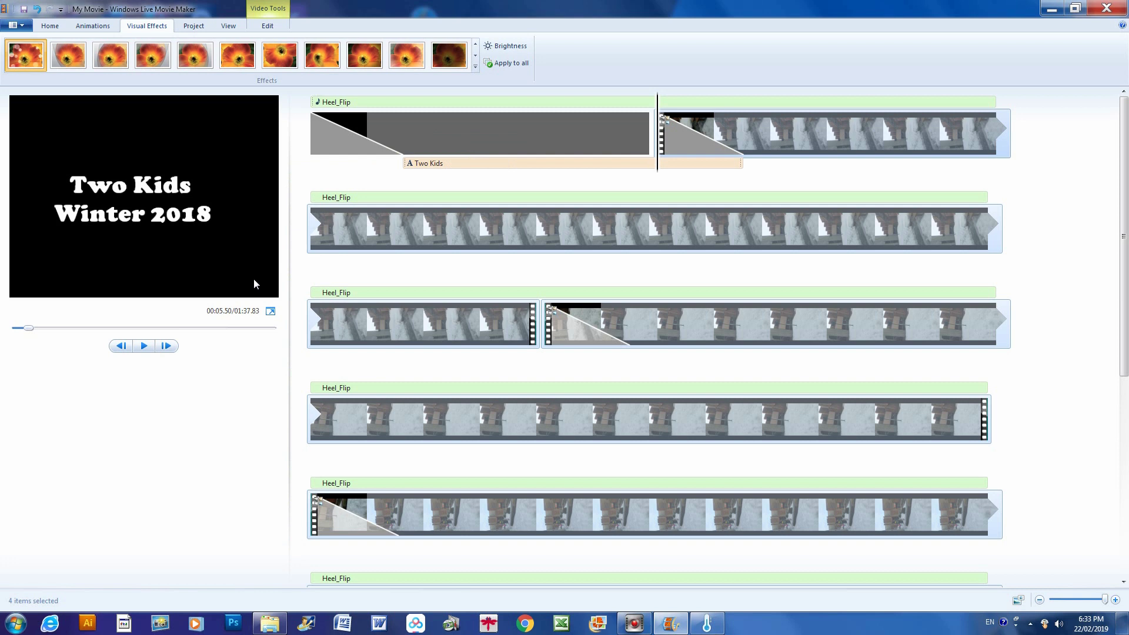
- Play the movie from the end of the opening title and check points near the start and end of the first video clip
left_click(144, 345)
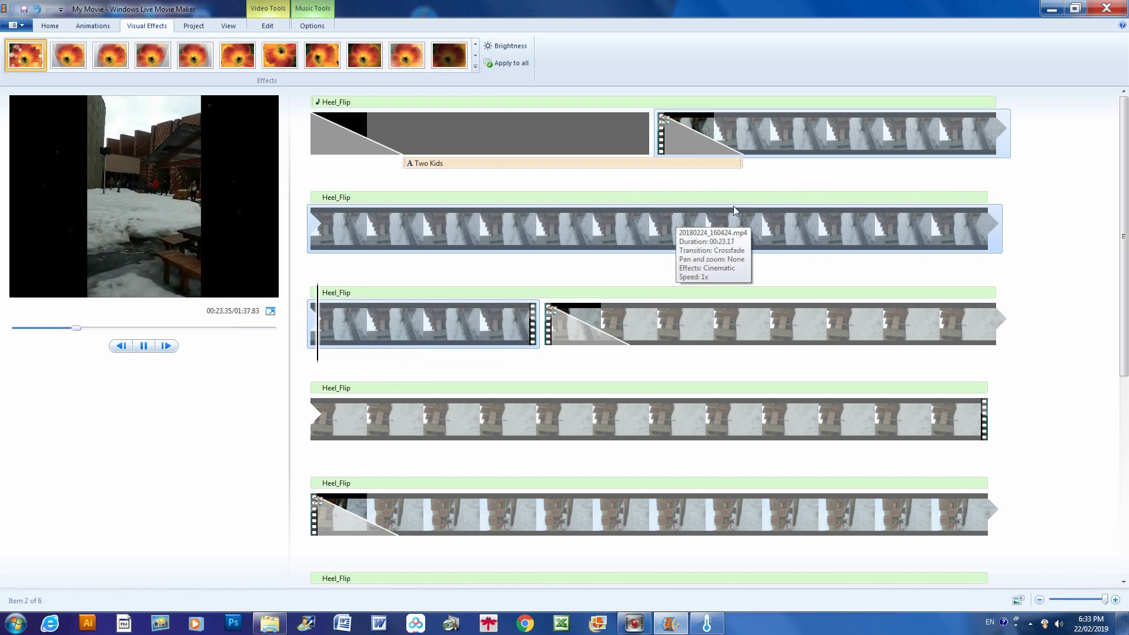
left_click(772, 146)
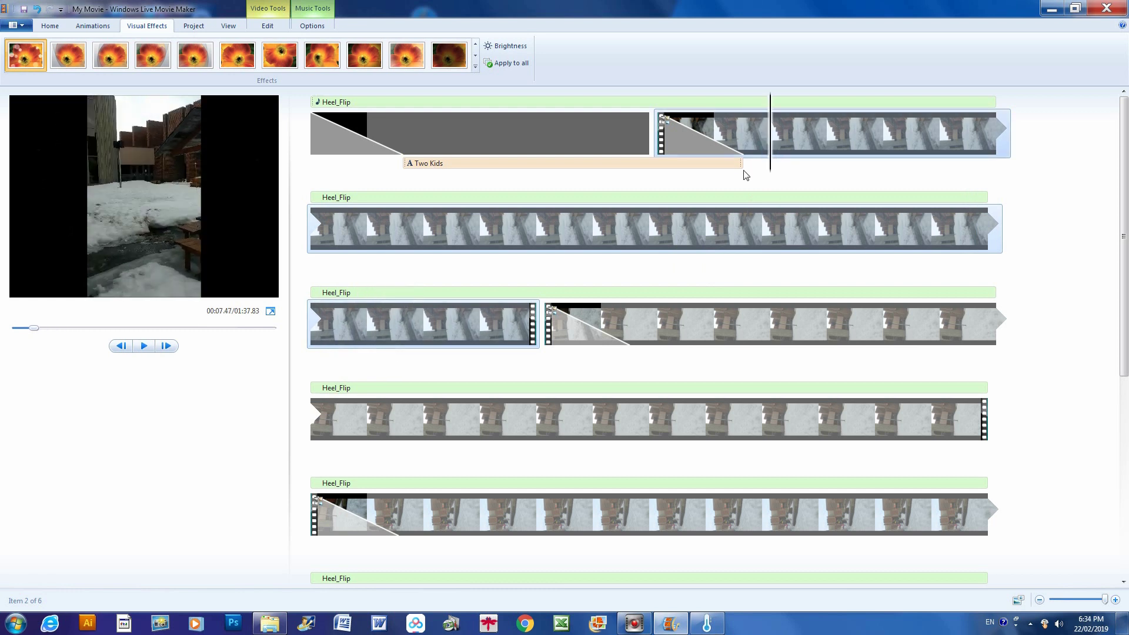
left_click(480, 323)
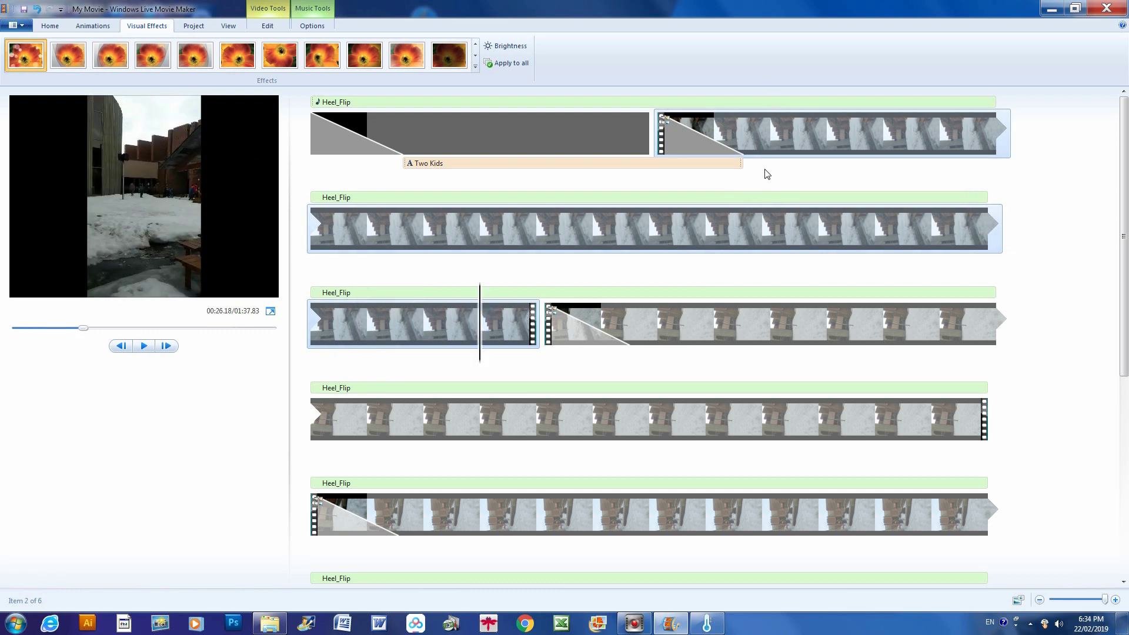
- Split the first video clip at about 17.3 seconds into the movie
left_click(792, 145)
left_click_drag(774, 107, 431, 312)
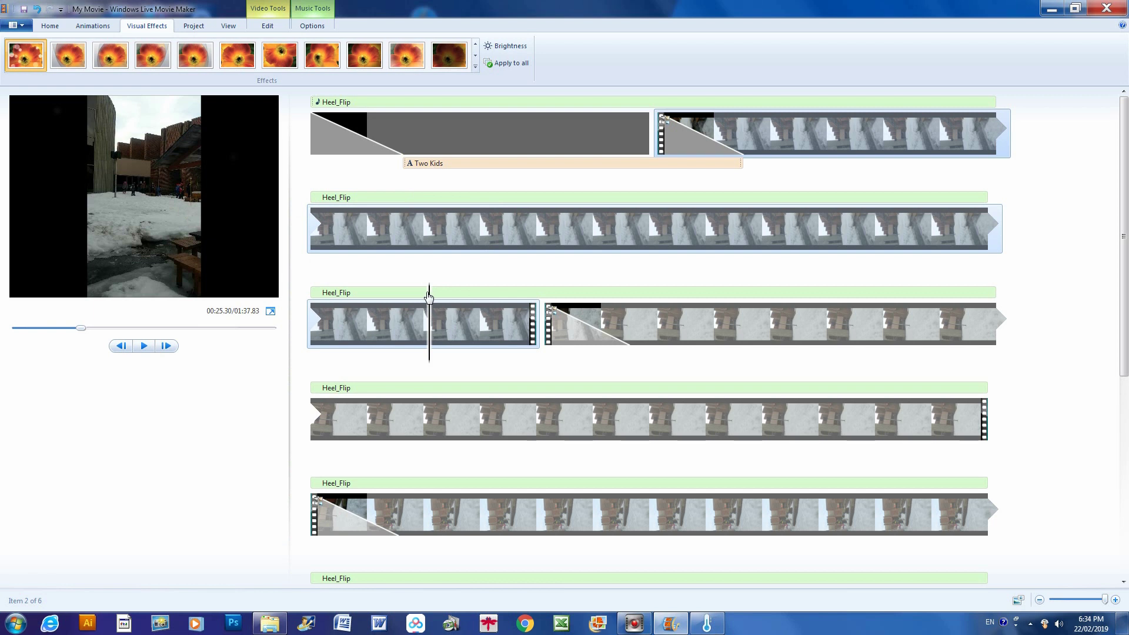
left_click_drag(429, 297, 659, 238)
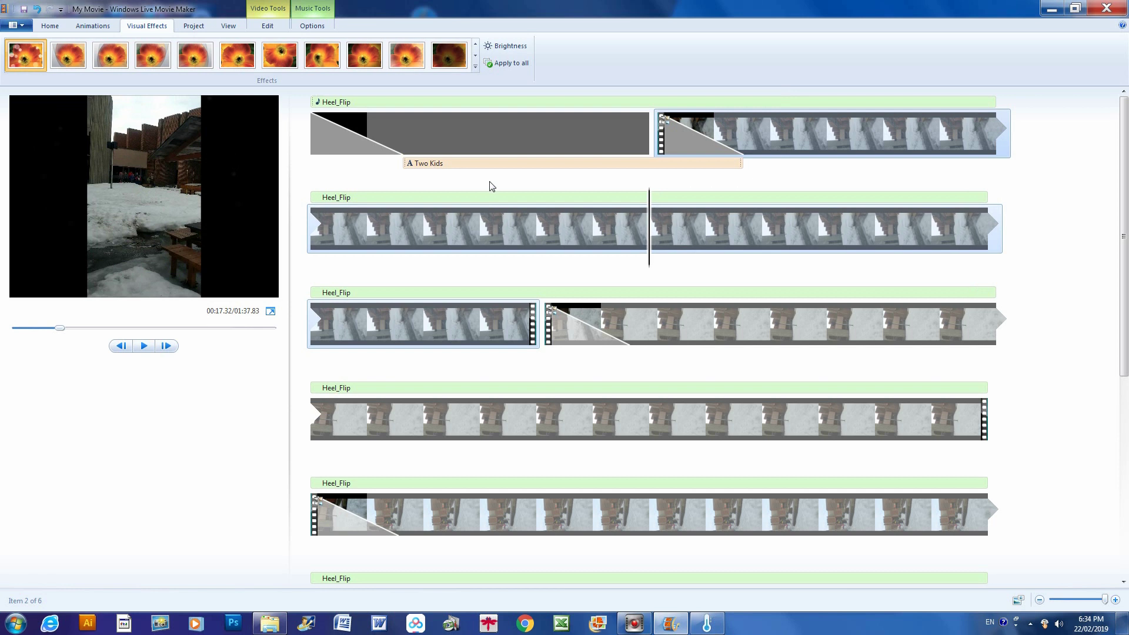
left_click(46, 27)
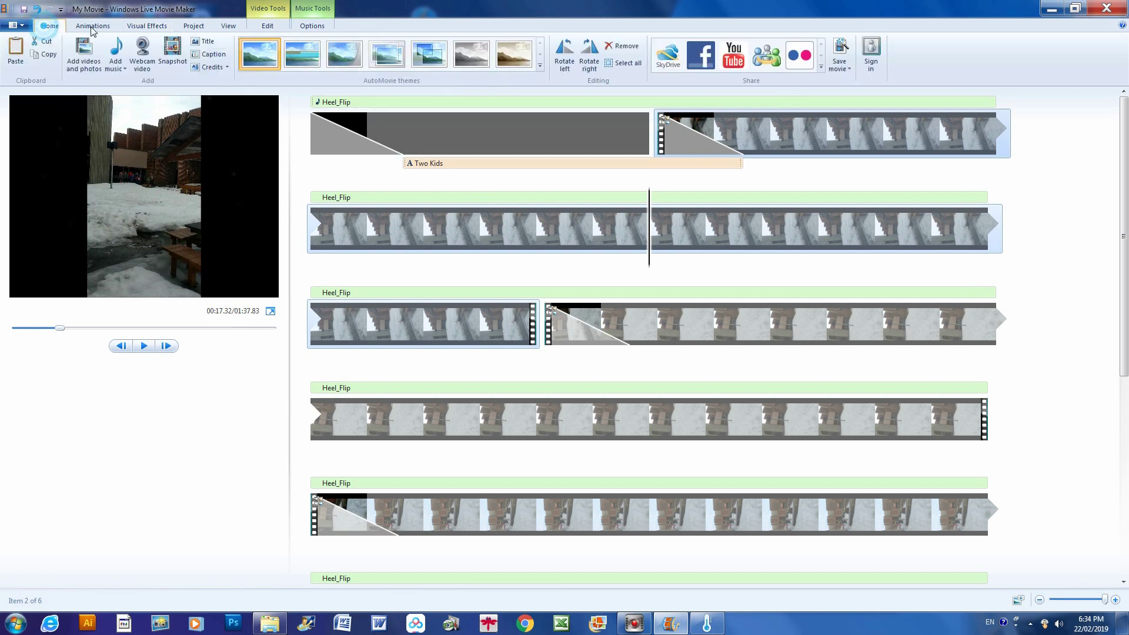
left_click(266, 26)
left_click(269, 53)
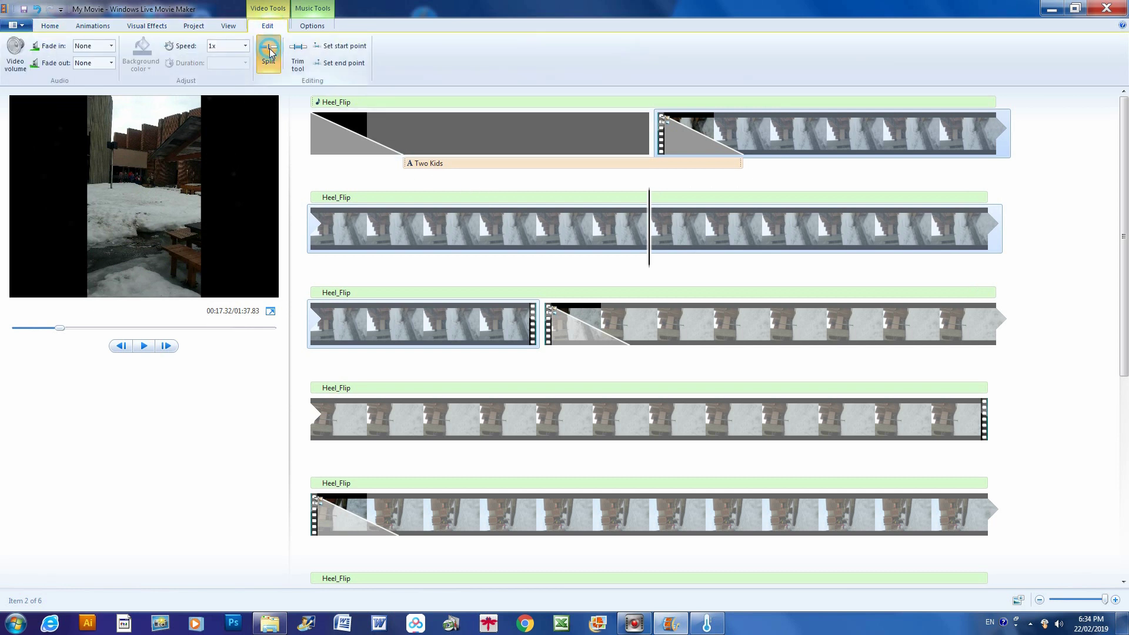
- Apply the Crossfade transition to the second part of the split video clip
left_click(715, 237)
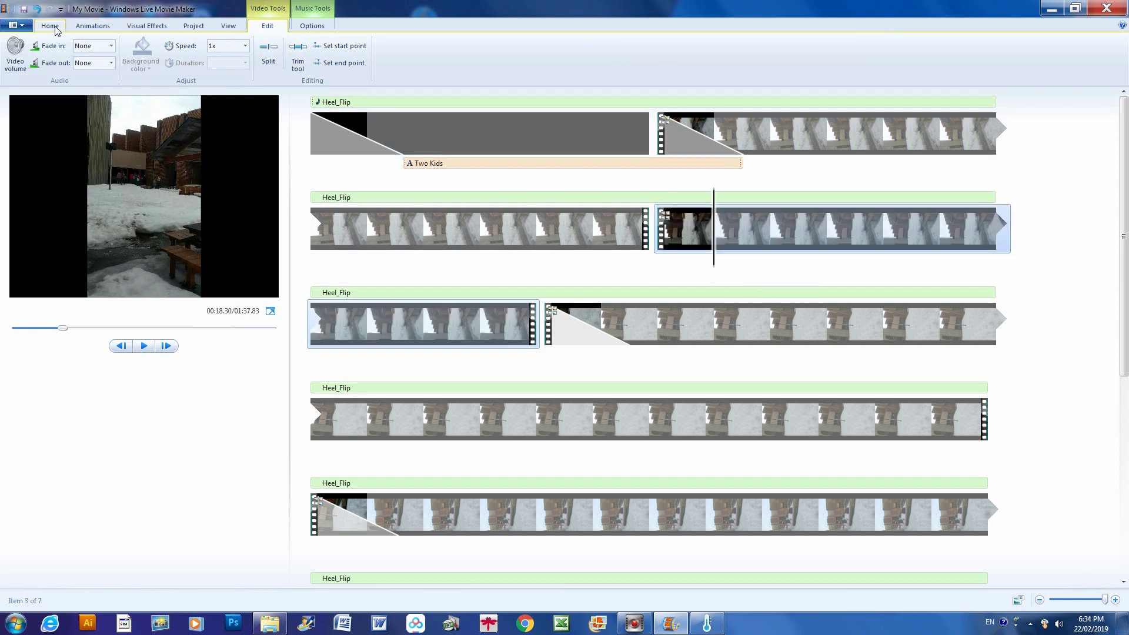
left_click(93, 26)
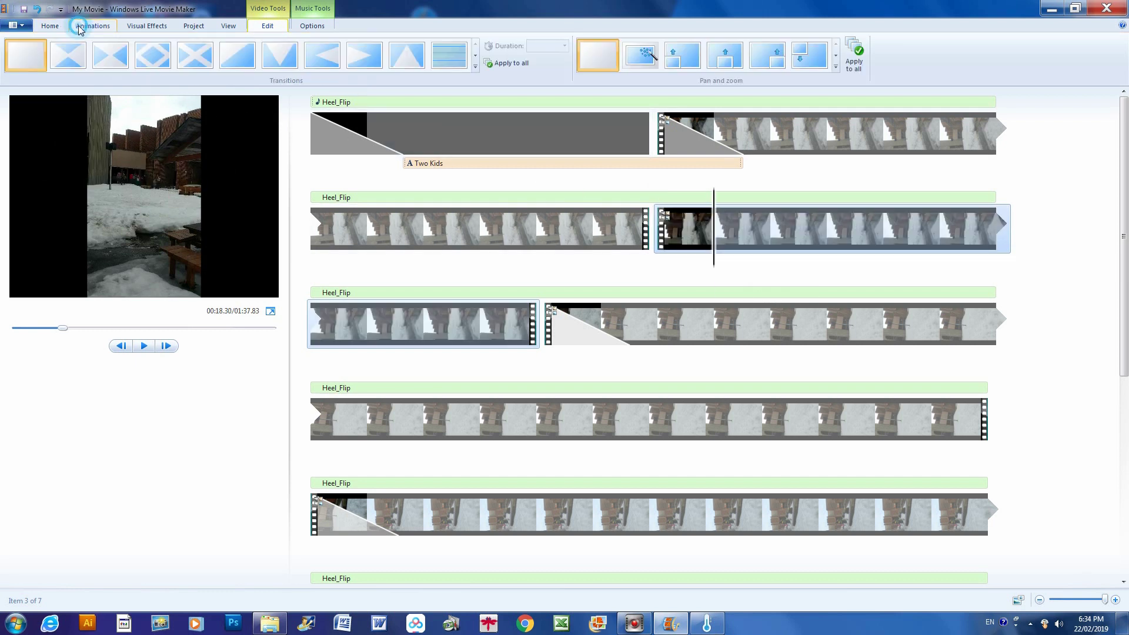
left_click(475, 55)
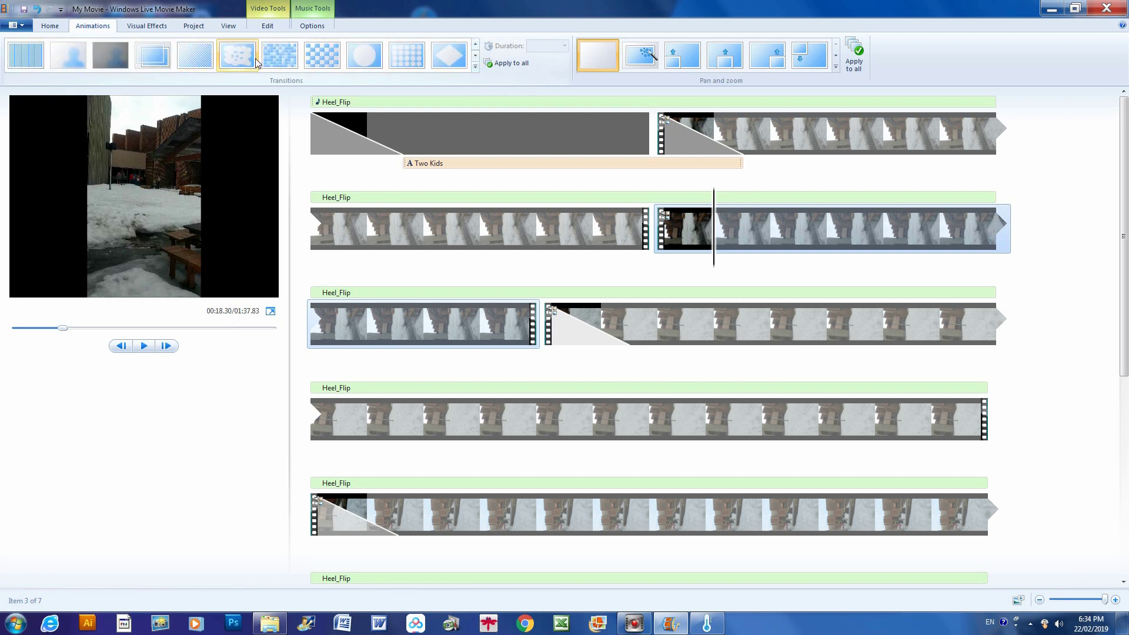
left_click(153, 55)
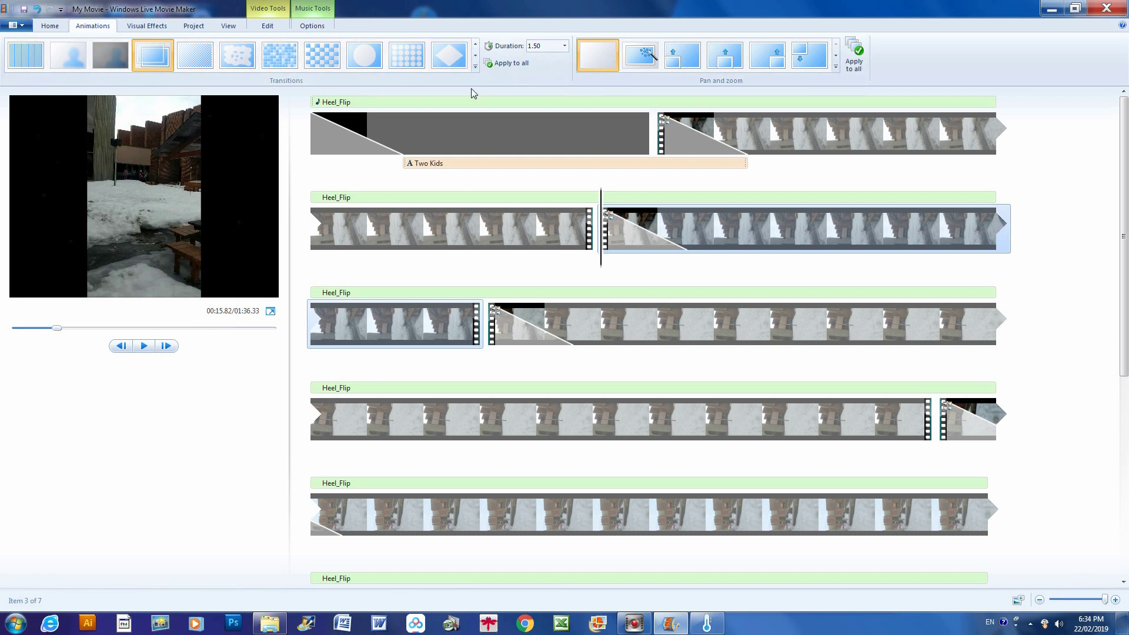
- Set the playback speed of the split clip's second part to 2x
left_click(658, 232)
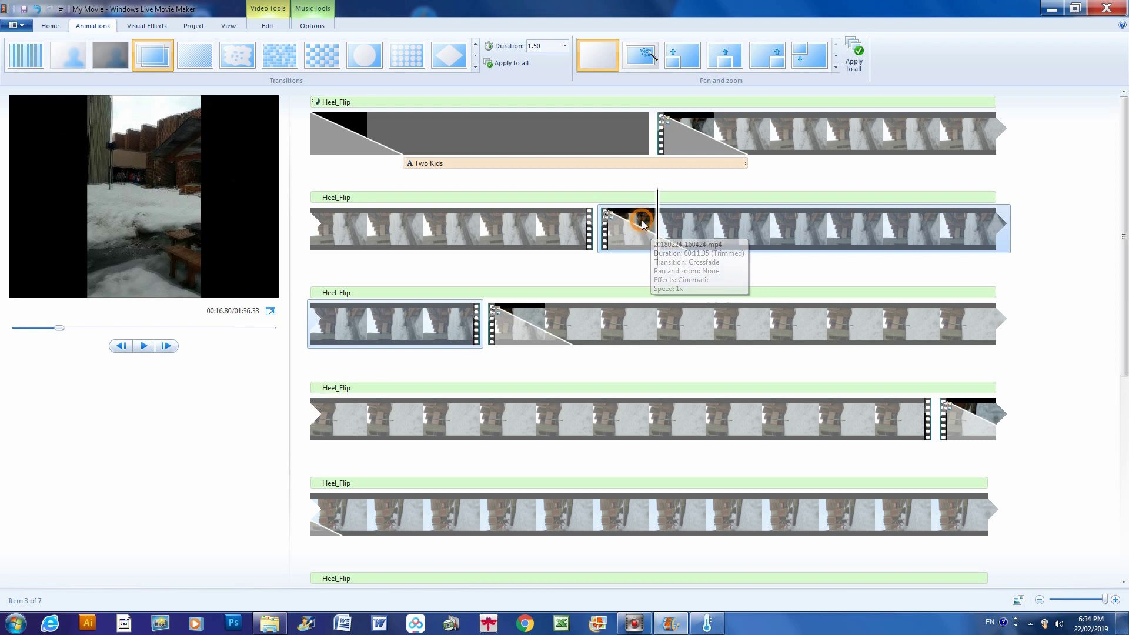
right_click(643, 224)
left_click(641, 220)
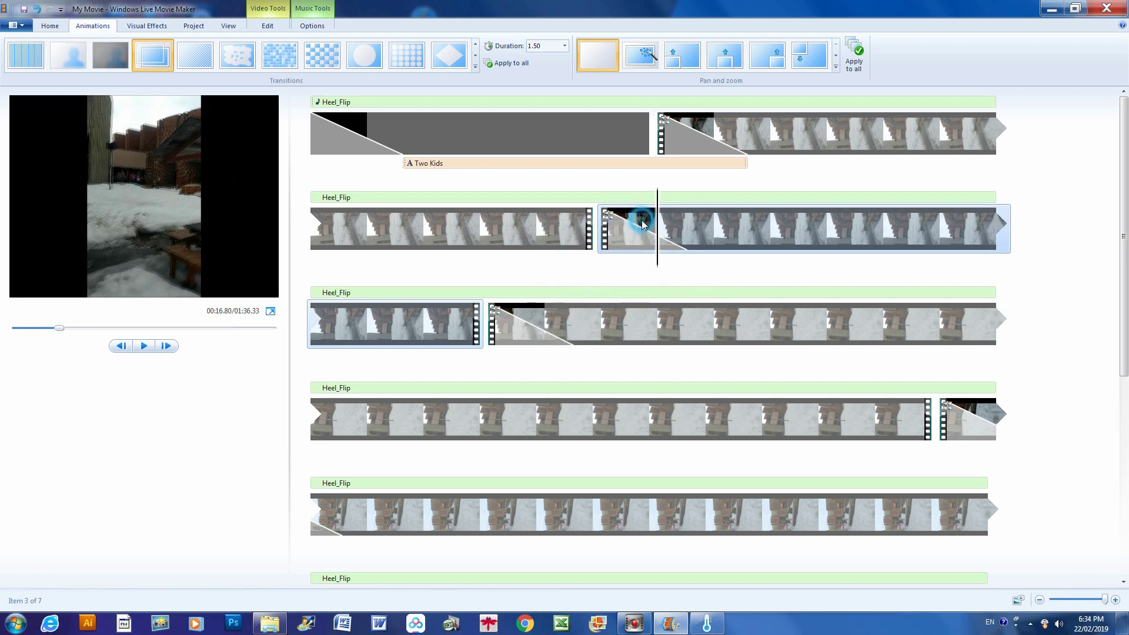
left_click(268, 25)
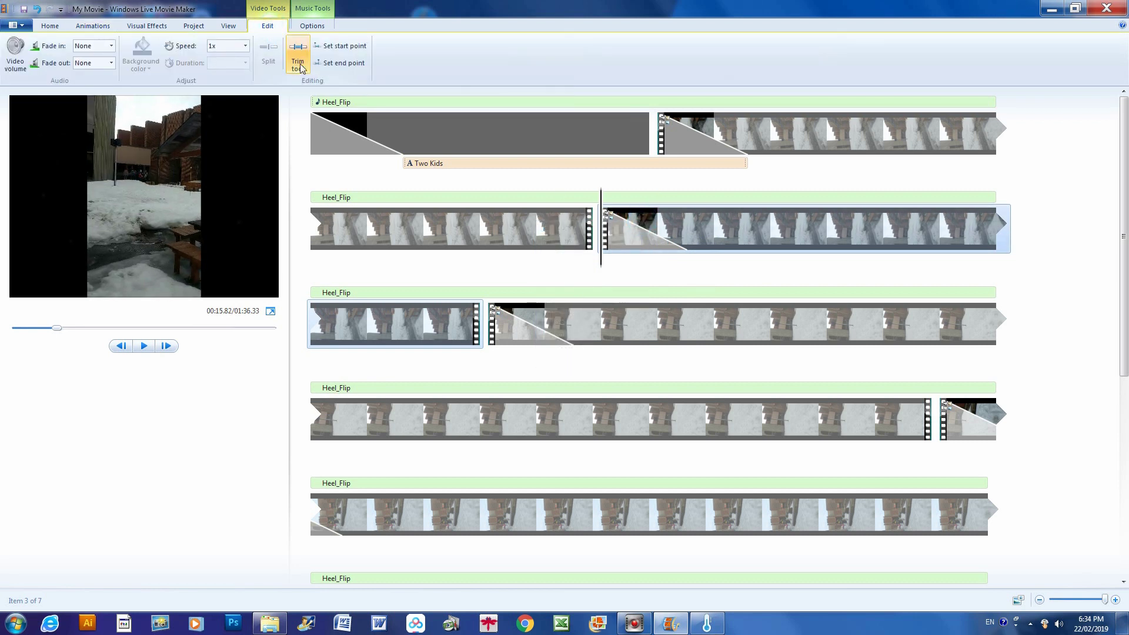
left_click(245, 47)
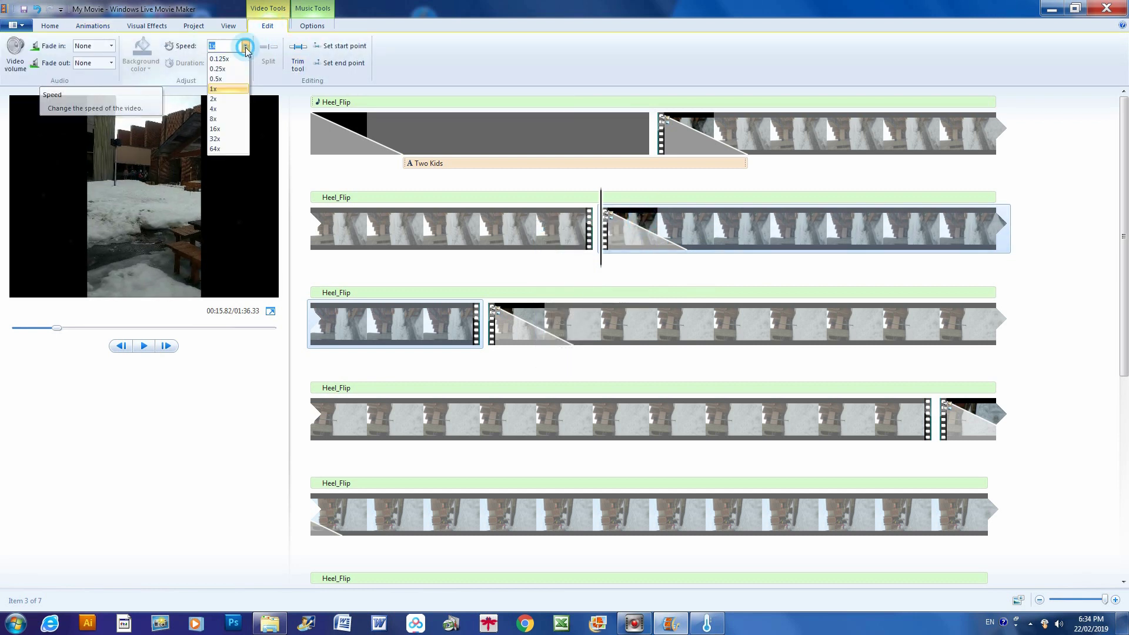
left_click(221, 100)
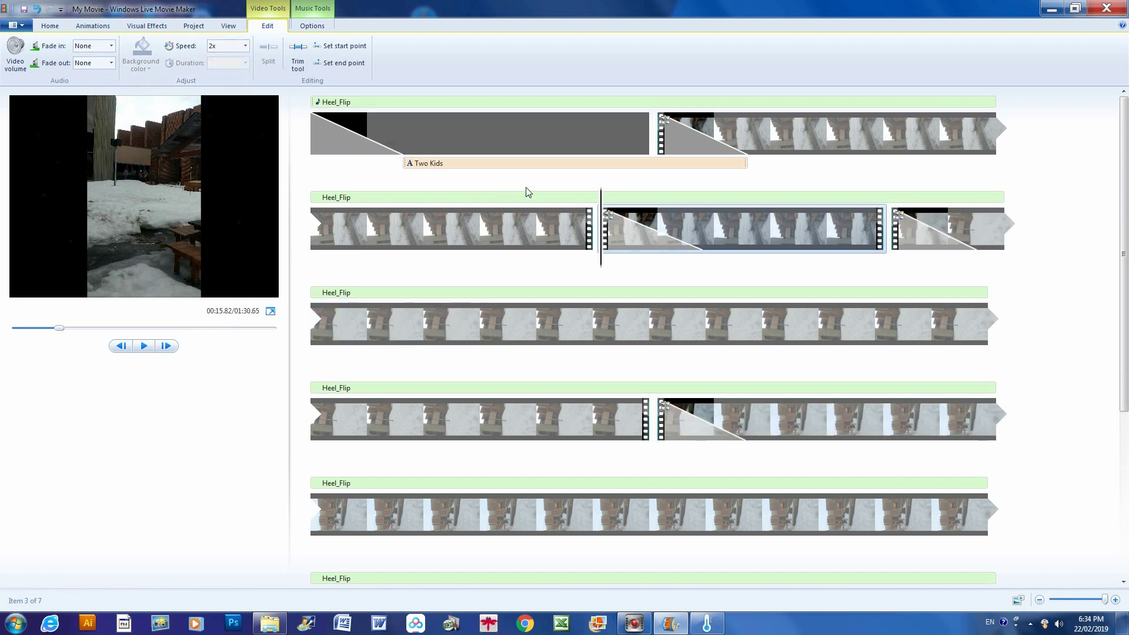
- Play the movie from the sped-up part and follow the remaining clips along the timeline as far as the credits
left_click(147, 351)
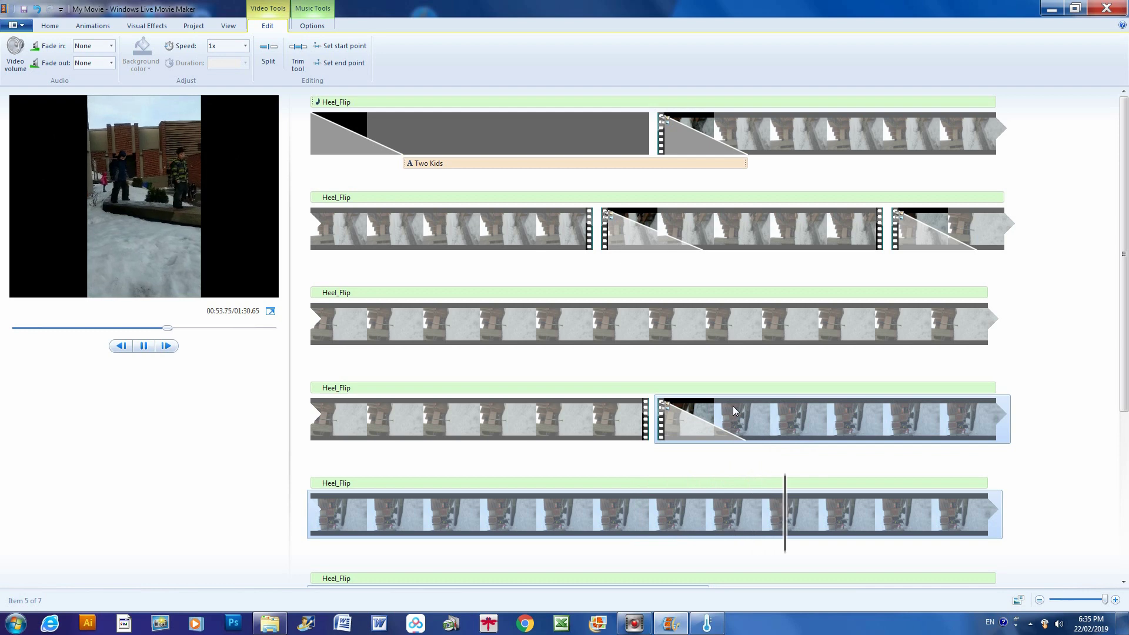
scroll(733, 406, "down", 3)
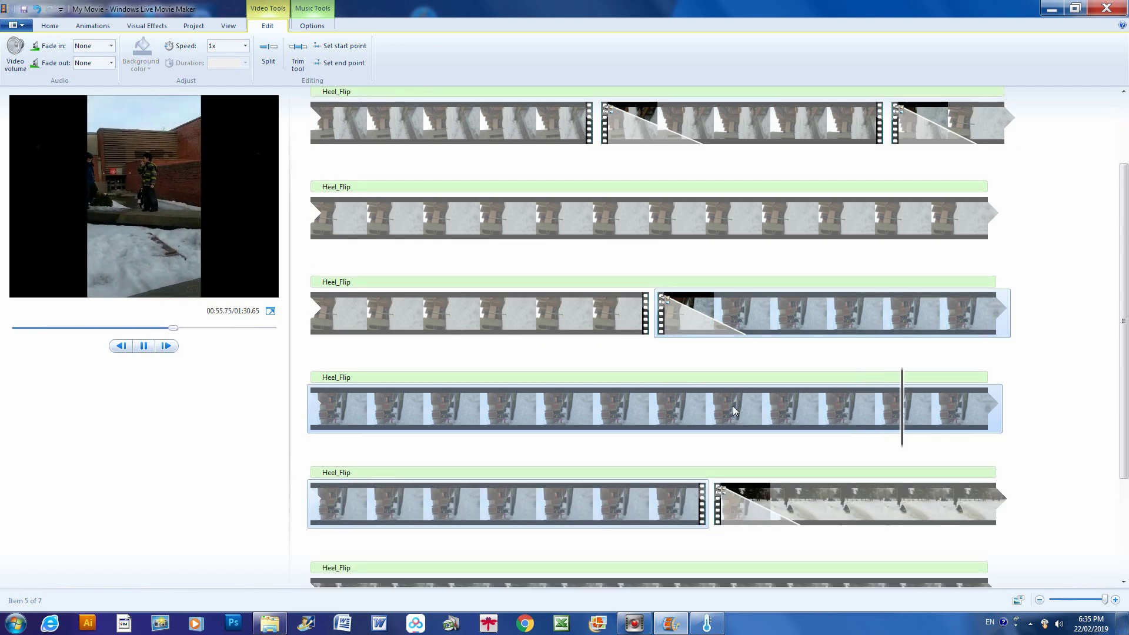
scroll(733, 406, "down", 3)
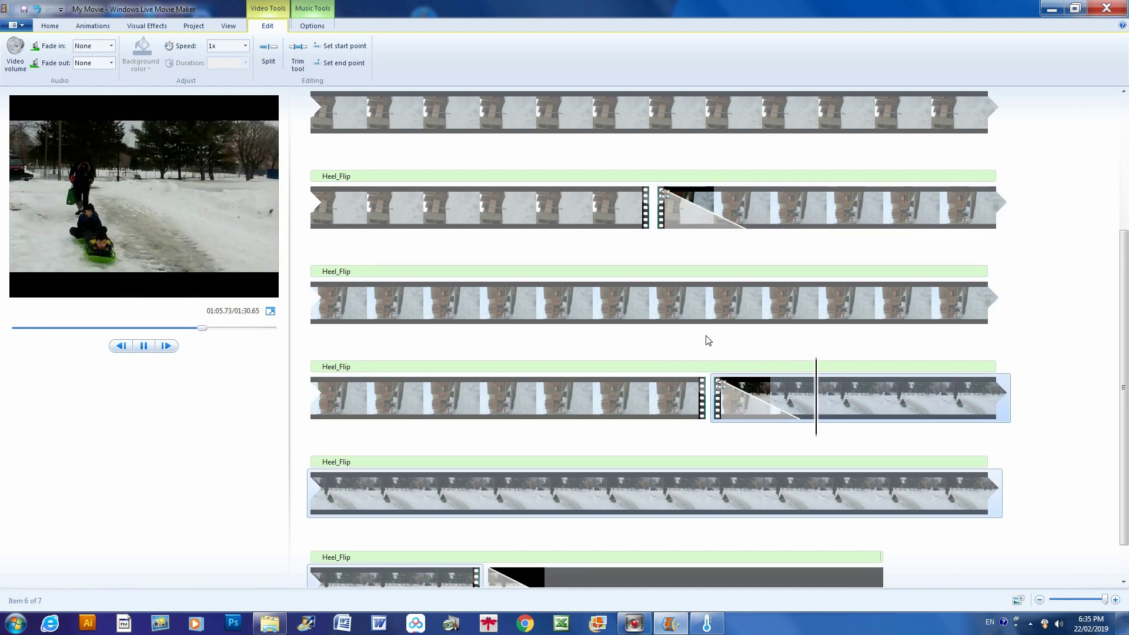
scroll(707, 340, "up", 1)
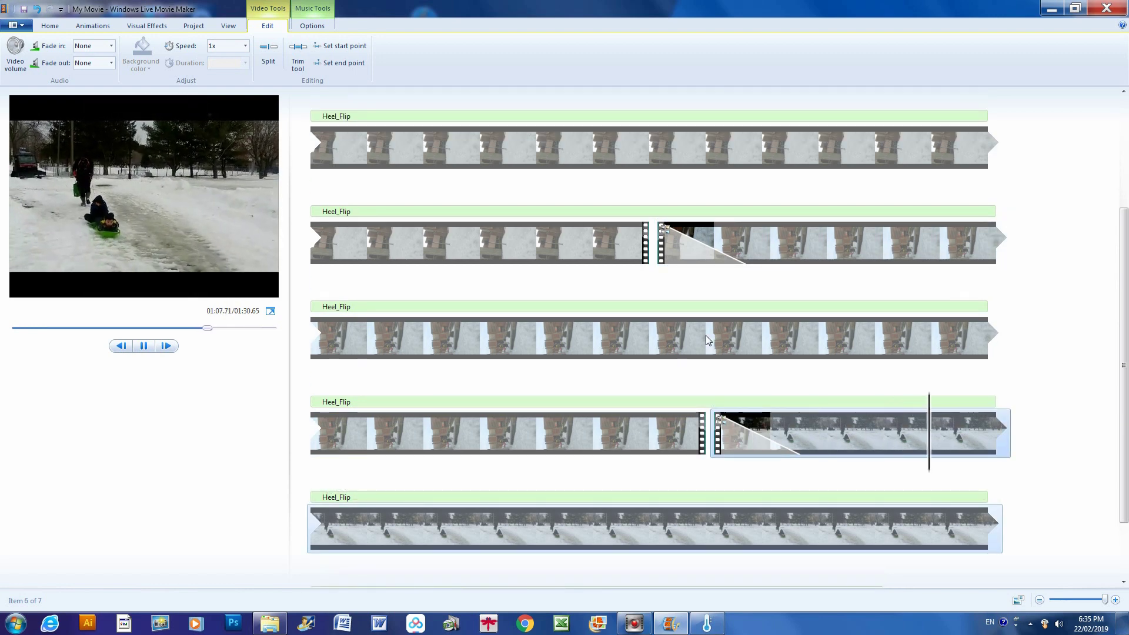
scroll(706, 337, "up", 1)
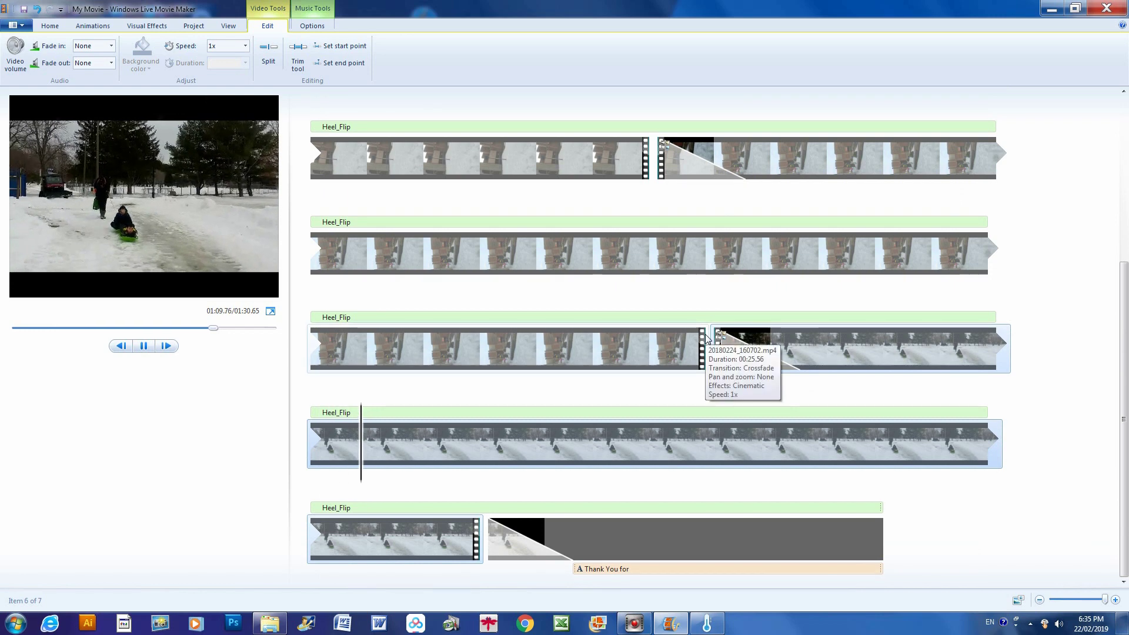
scroll(706, 340, "up", 6)
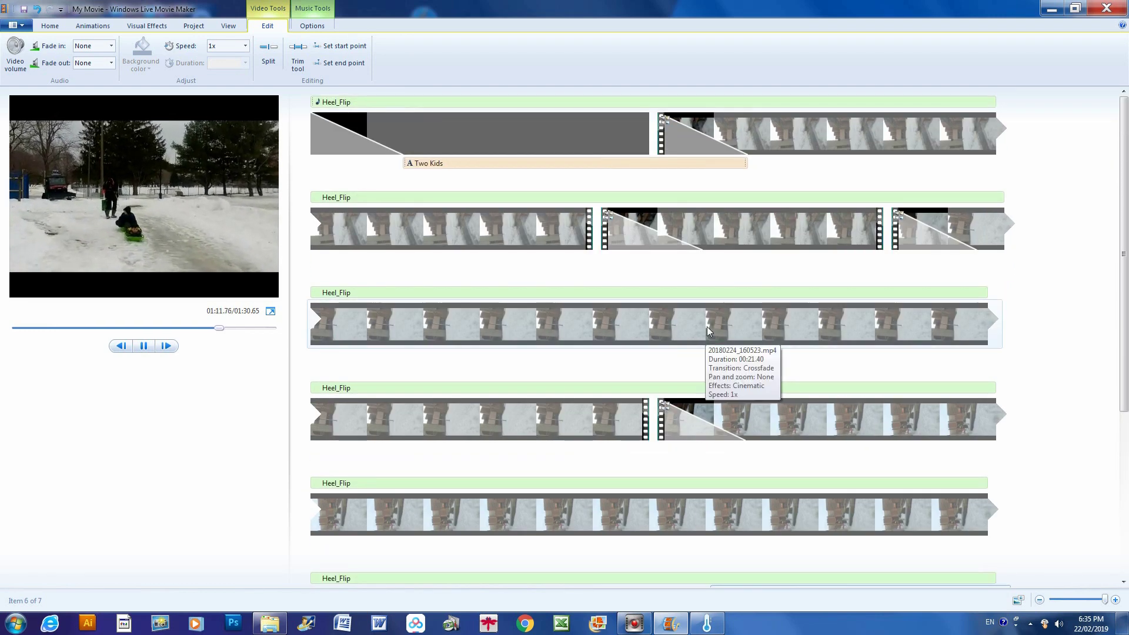
- Set the playback speed to 2x for the first part of the split clip and for the clip 20180224_160523.mp4
left_click(725, 136)
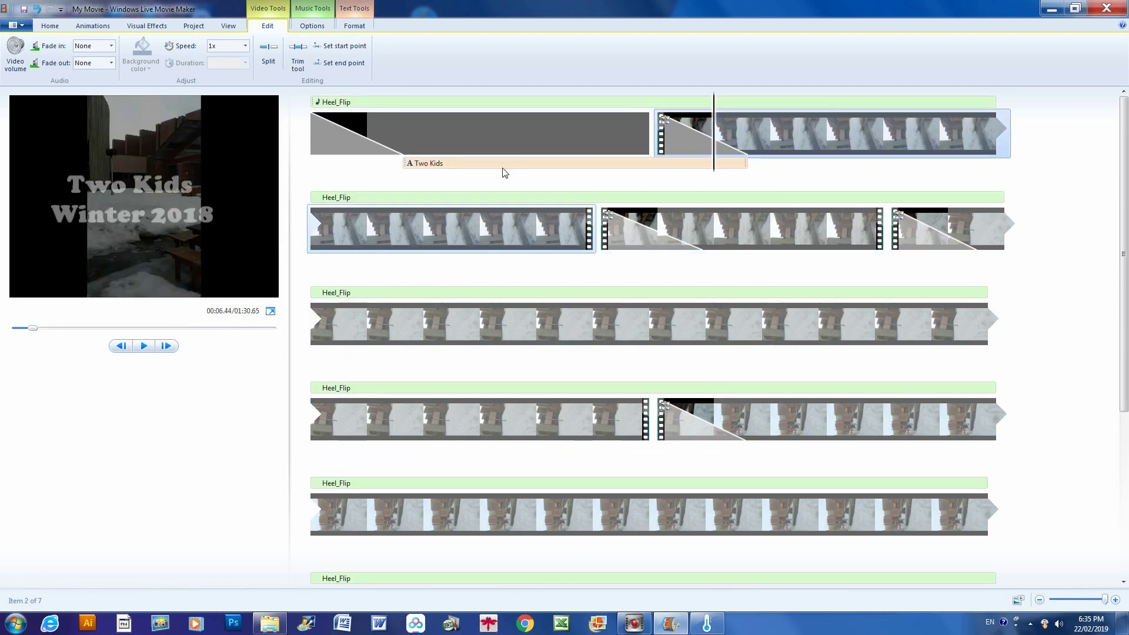
left_click(246, 47)
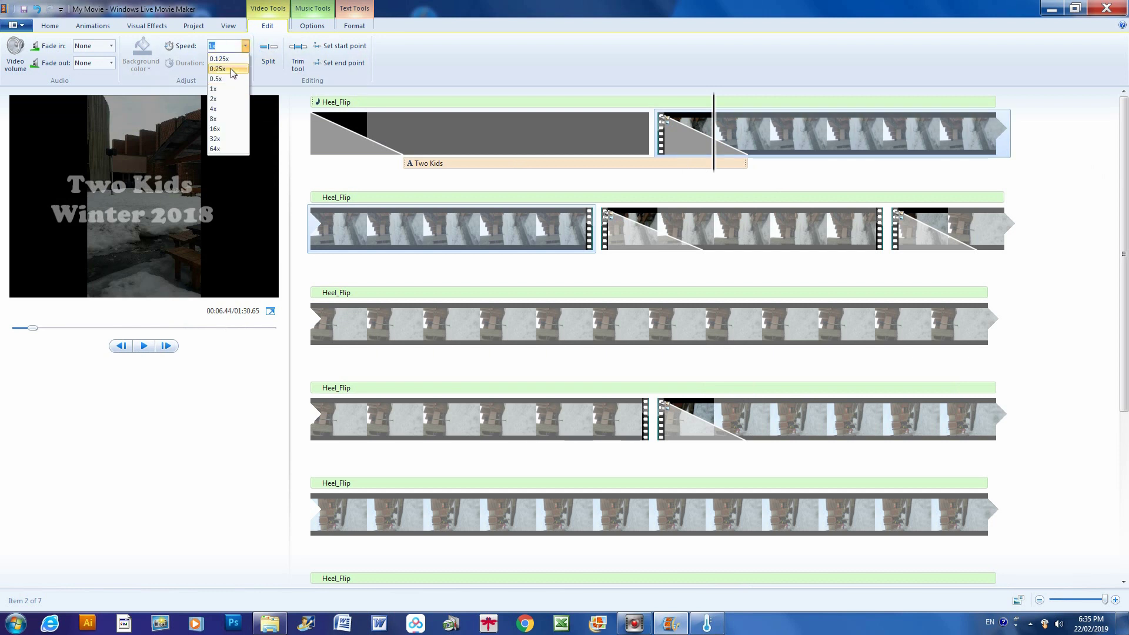
left_click(221, 99)
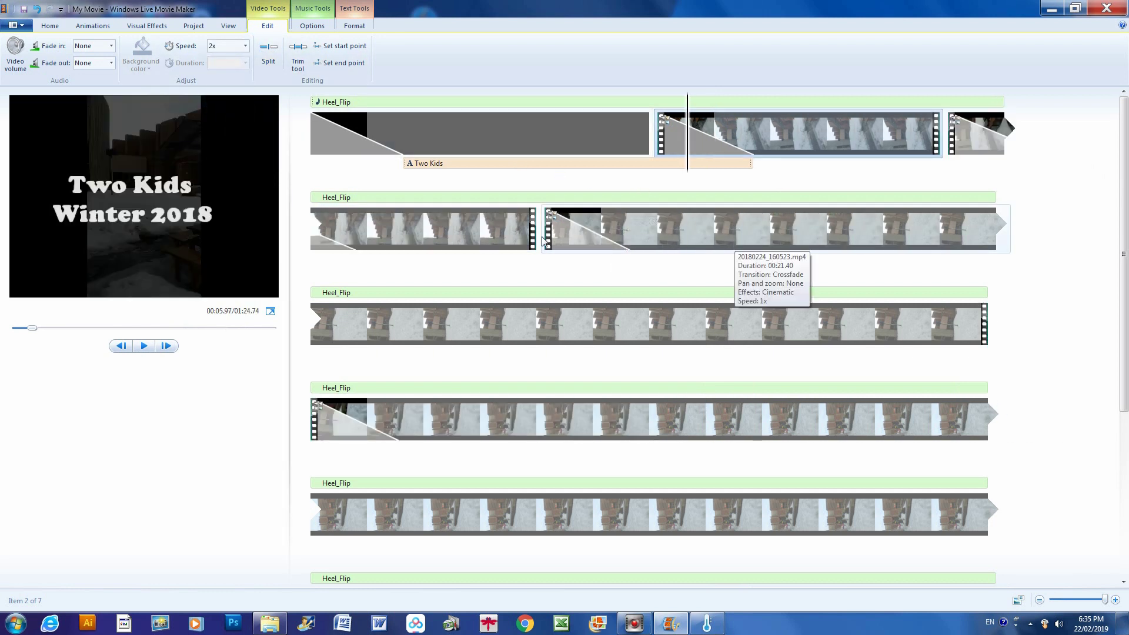
left_click(714, 238)
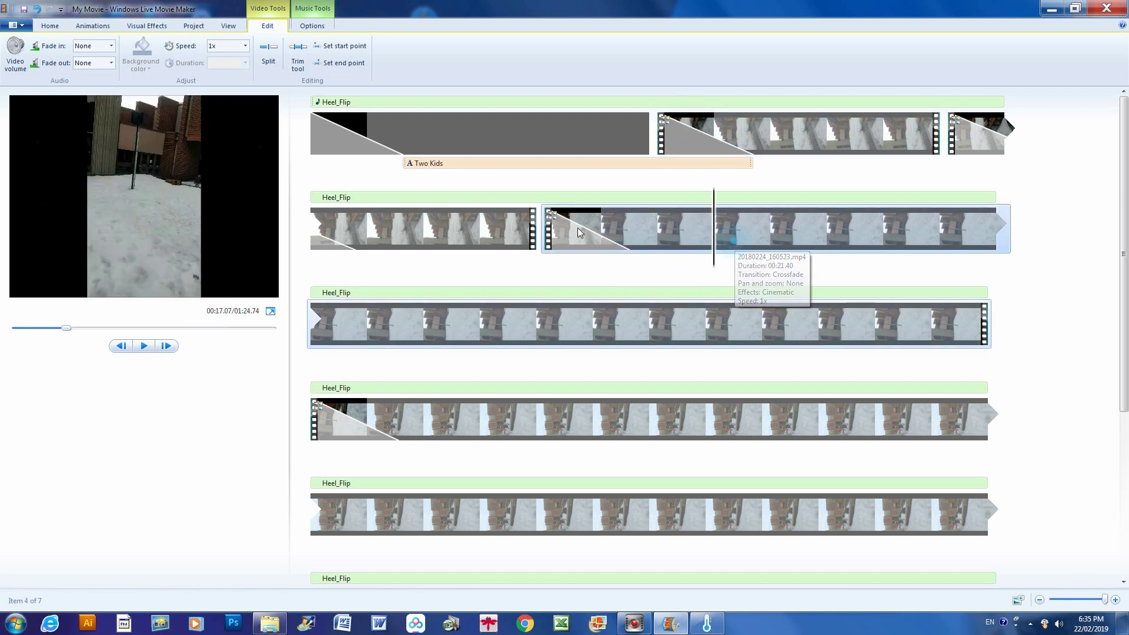
left_click(246, 46)
left_click(229, 88)
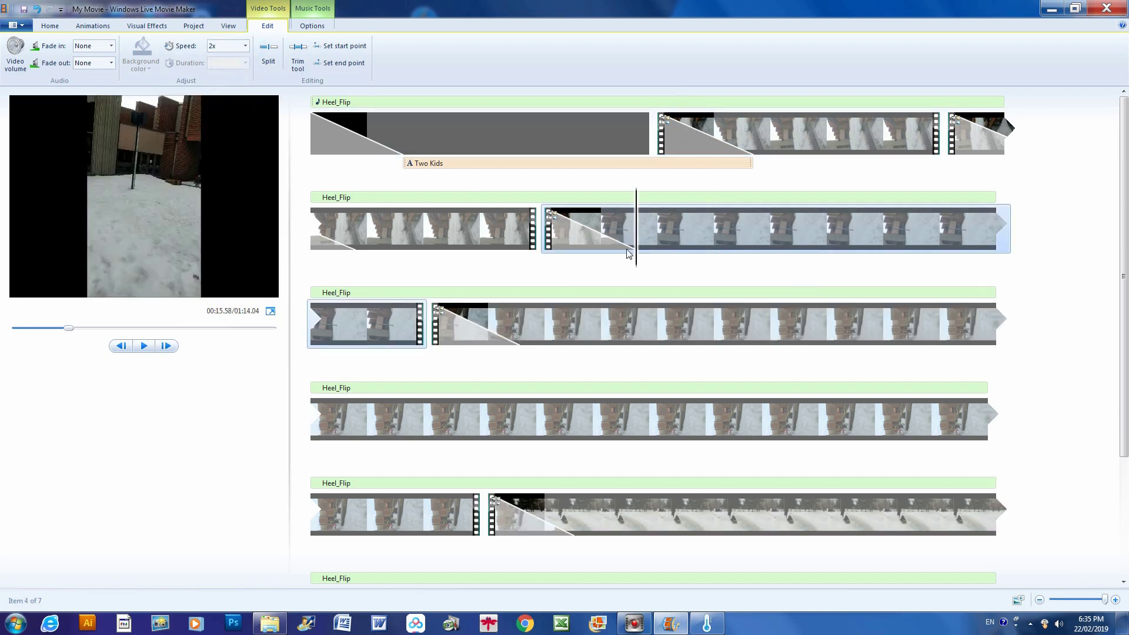
- Select the first part of the split clip together with the third imported video clip and open their playback speed choices
left_click(597, 322)
left_click(683, 155)
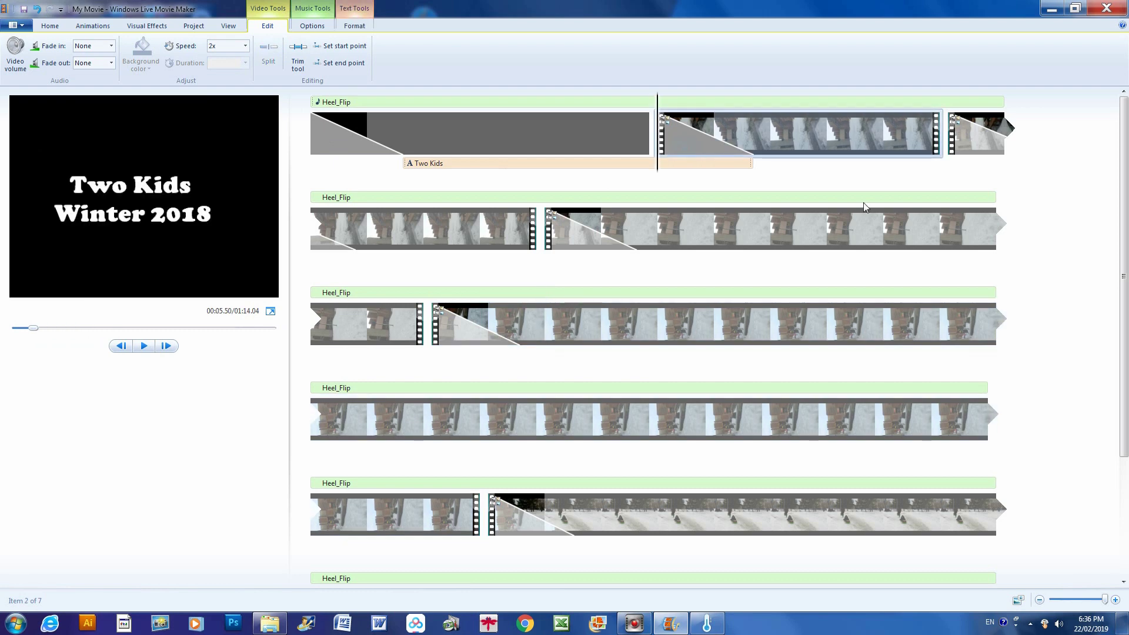
left_click_drag(1119, 284, 1119, 407)
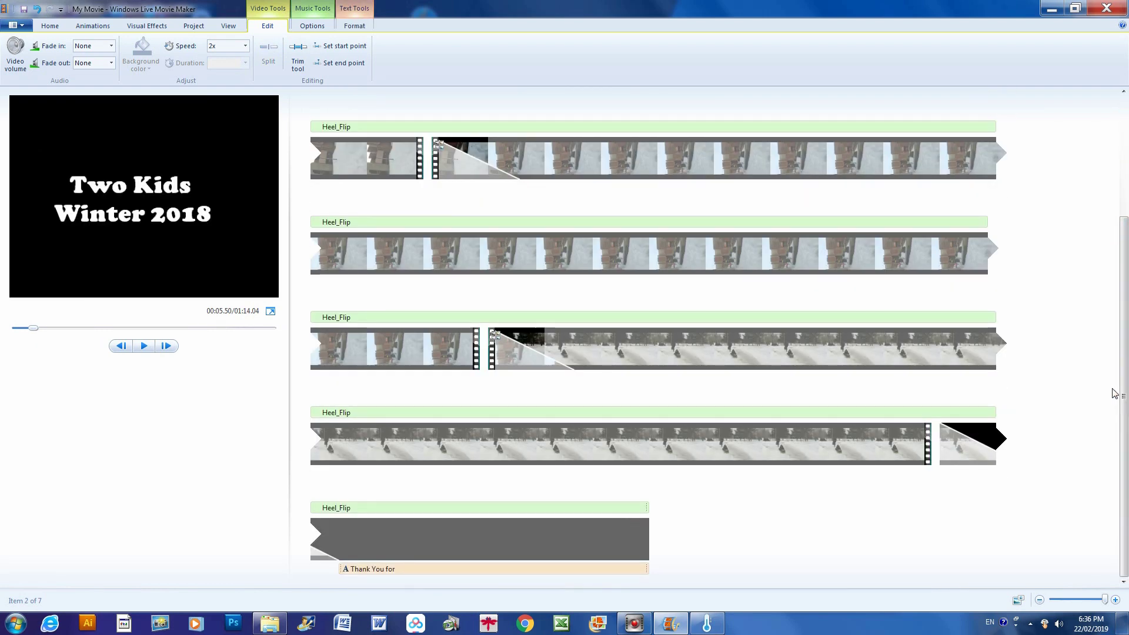
left_click(421, 348, "shift")
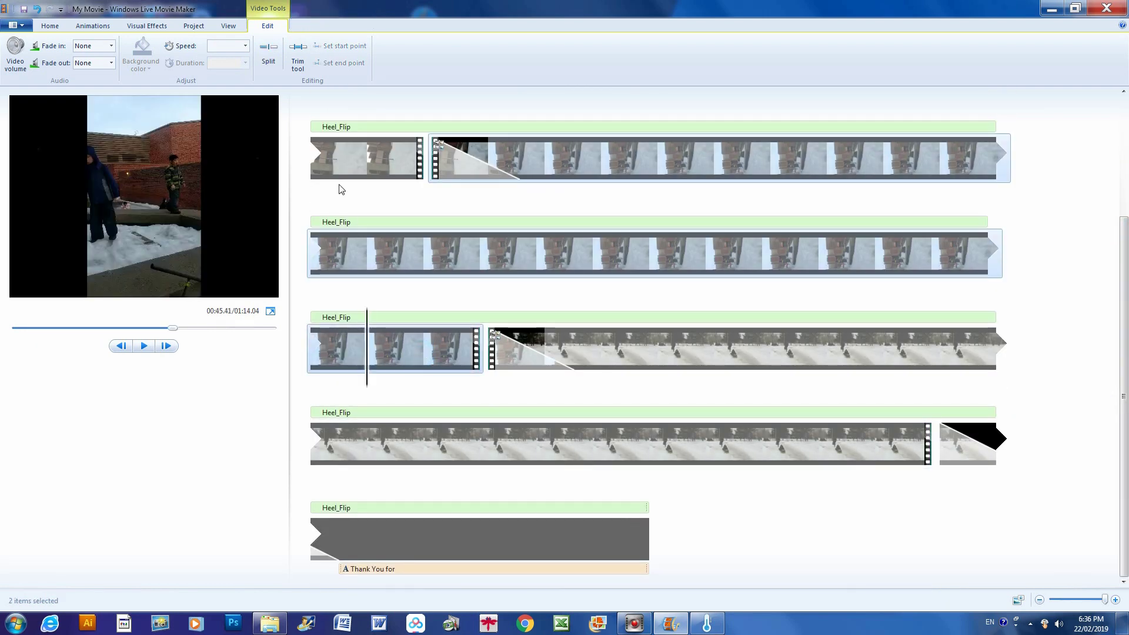
left_click(246, 47)
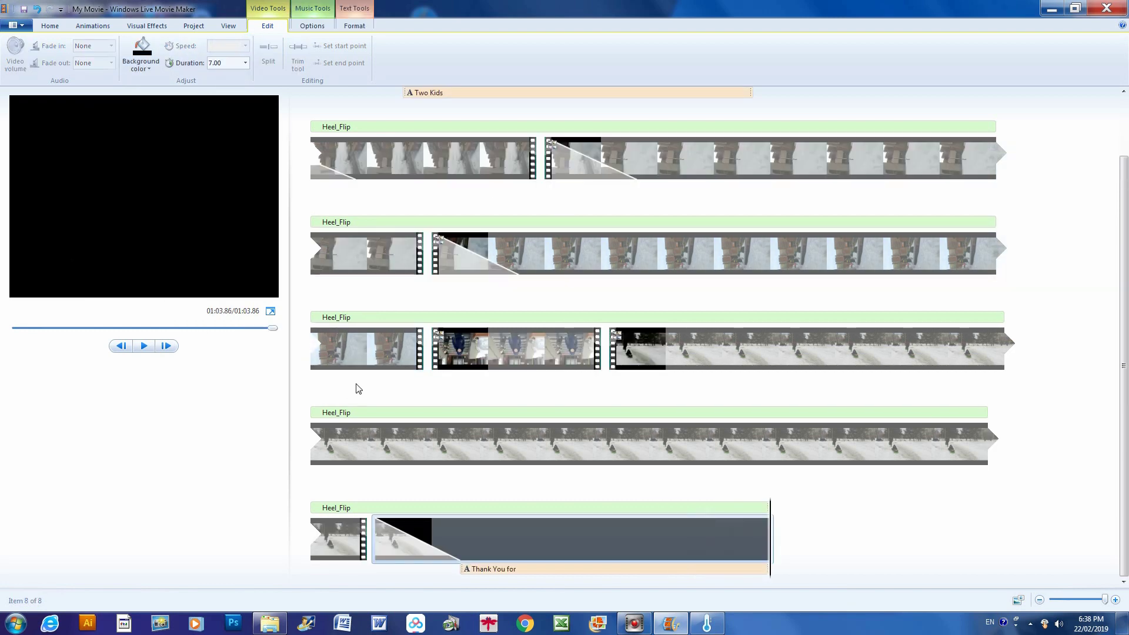
- Save the project under the name Mindows Movie Maker _tutorial
scroll(356, 388, "up", 1)
scroll(356, 389, "down", 1)
scroll(356, 388, "up", 1)
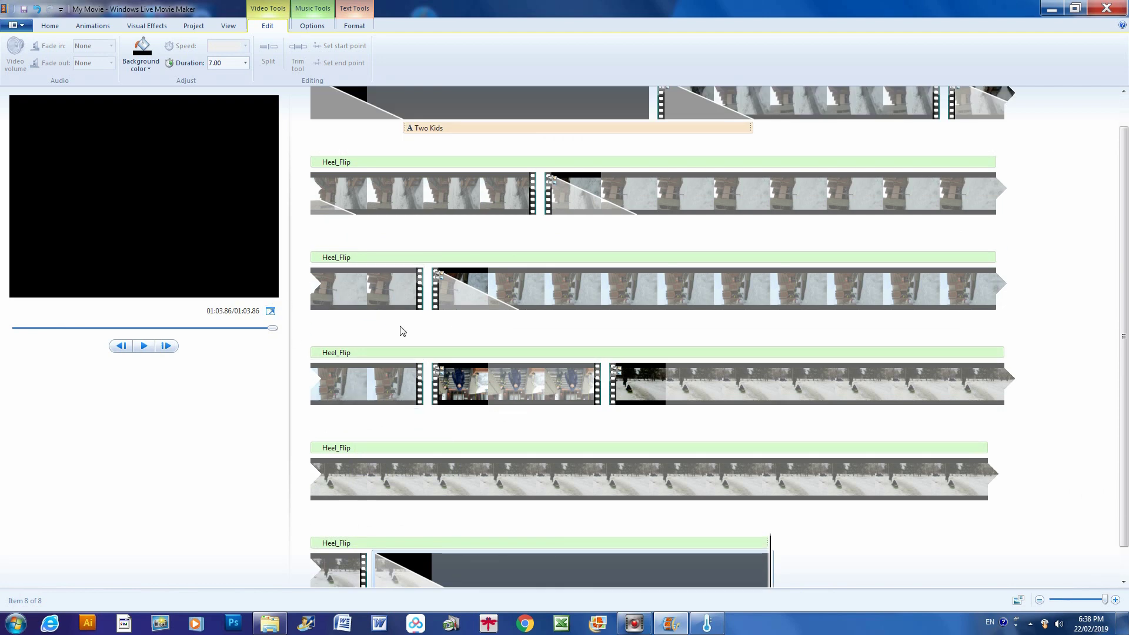
left_click(22, 31)
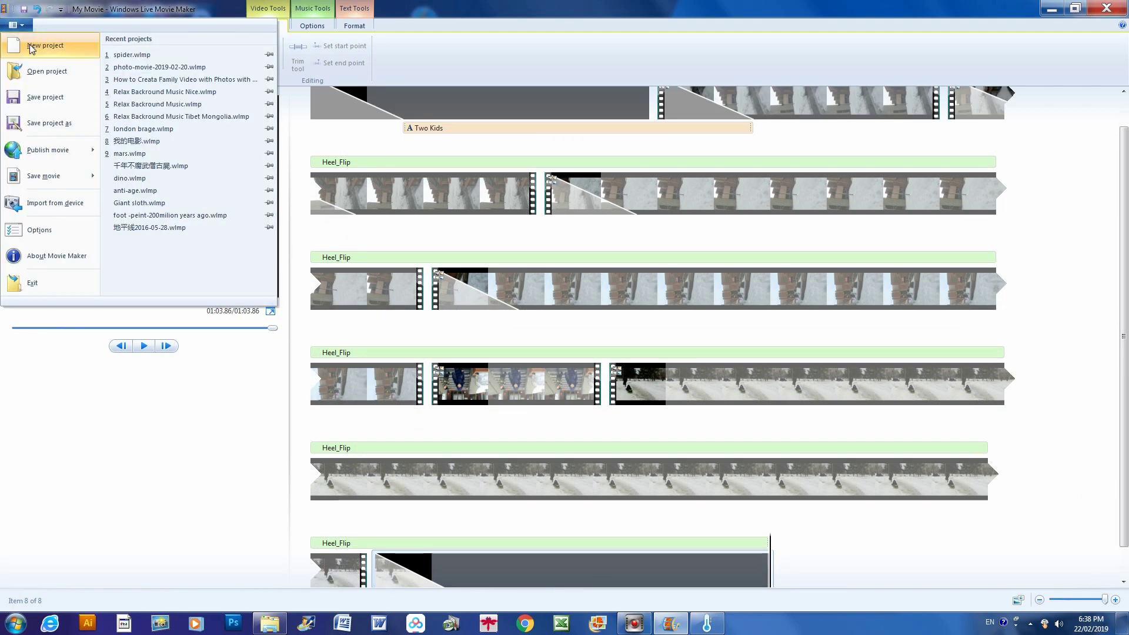
left_click(40, 104)
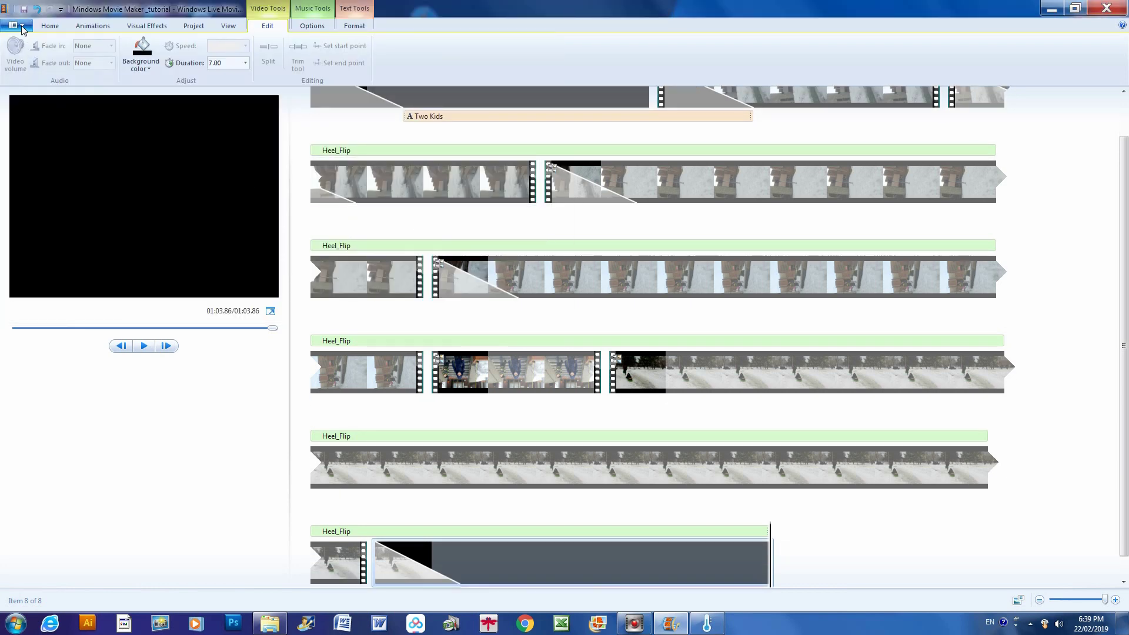
- Export the movie for computer as Windows Media Video file Mindows Movie Maker _tutorial in videos2019's folder 2019-02-21-TUTORIAL-WINDOW MOVIE MAKER
left_click(22, 30)
mouse_move(51, 147)
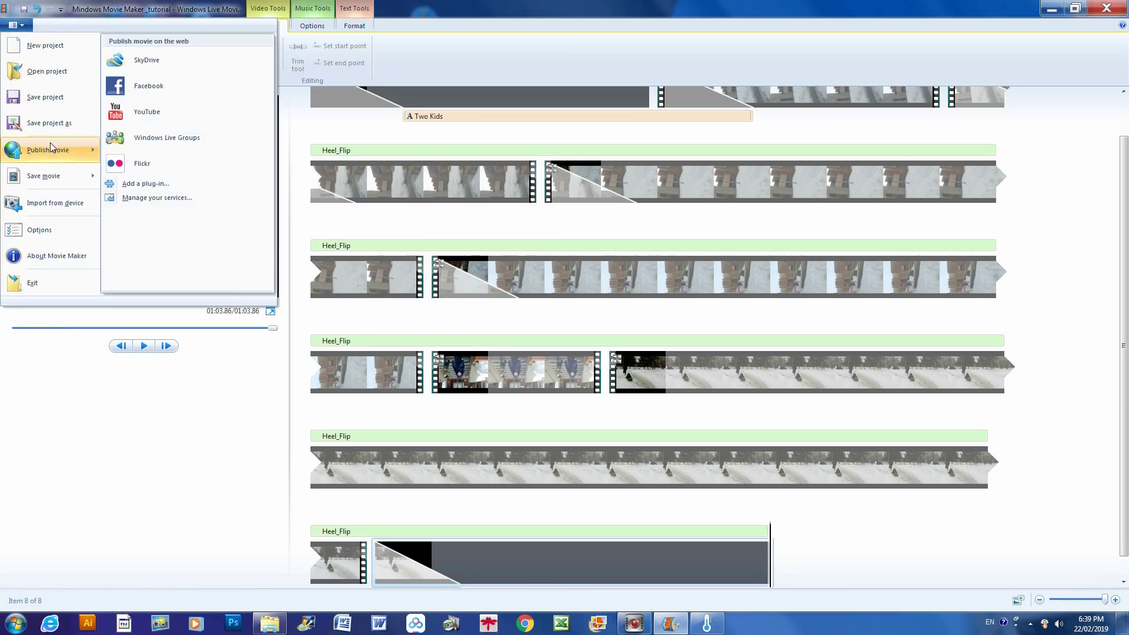
mouse_move(41, 178)
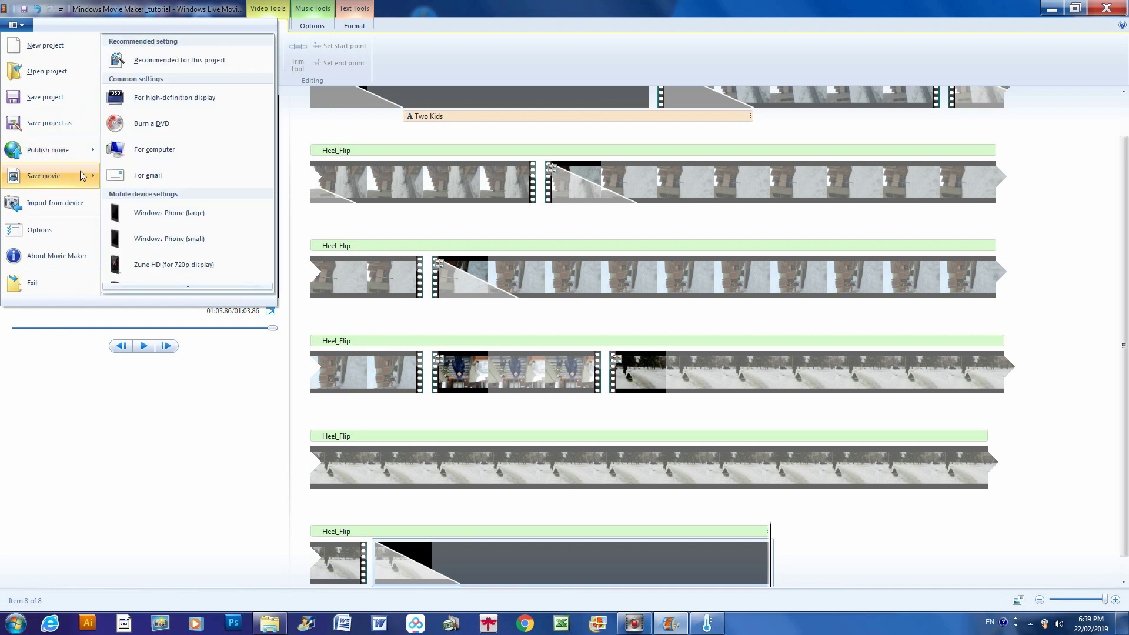
left_click(120, 150)
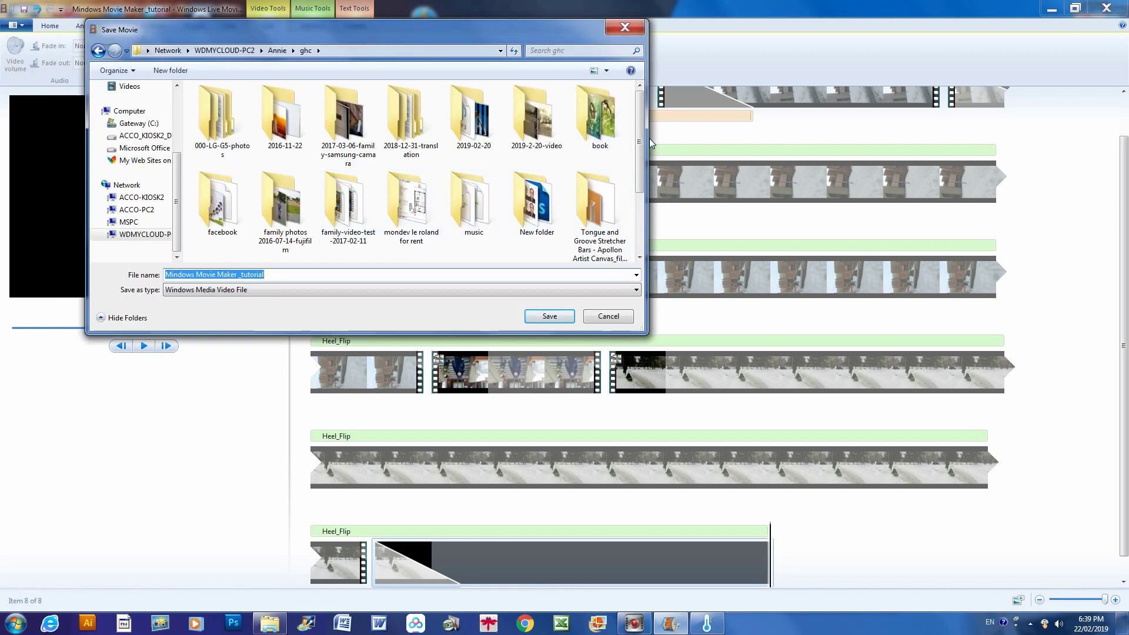
scroll(641, 200, "down", 2)
left_click(221, 210)
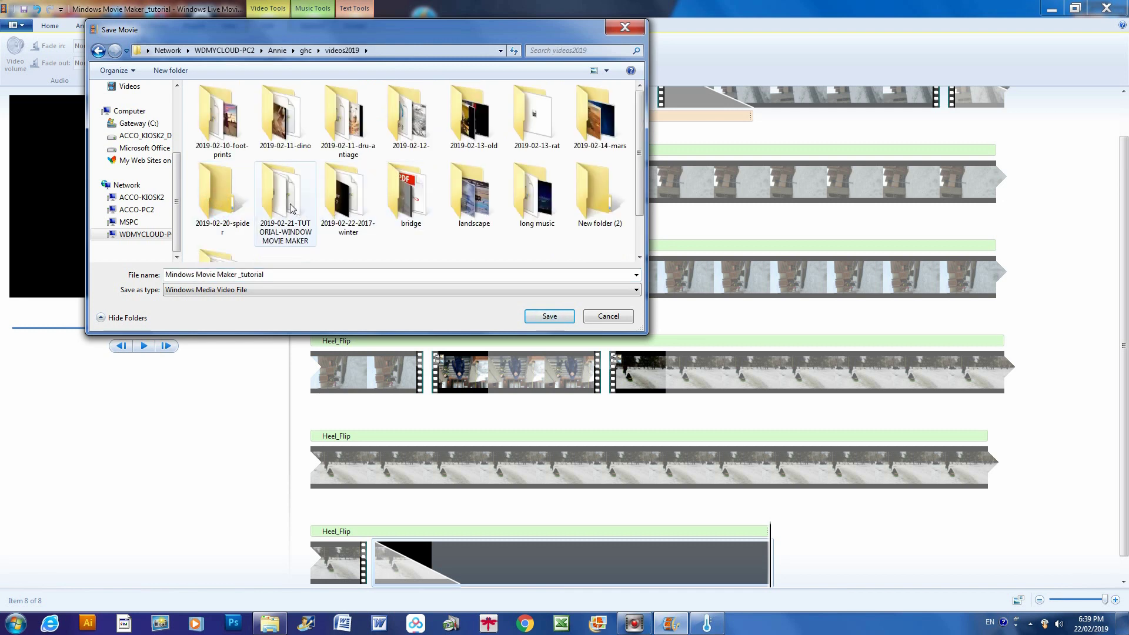
double_click(292, 208)
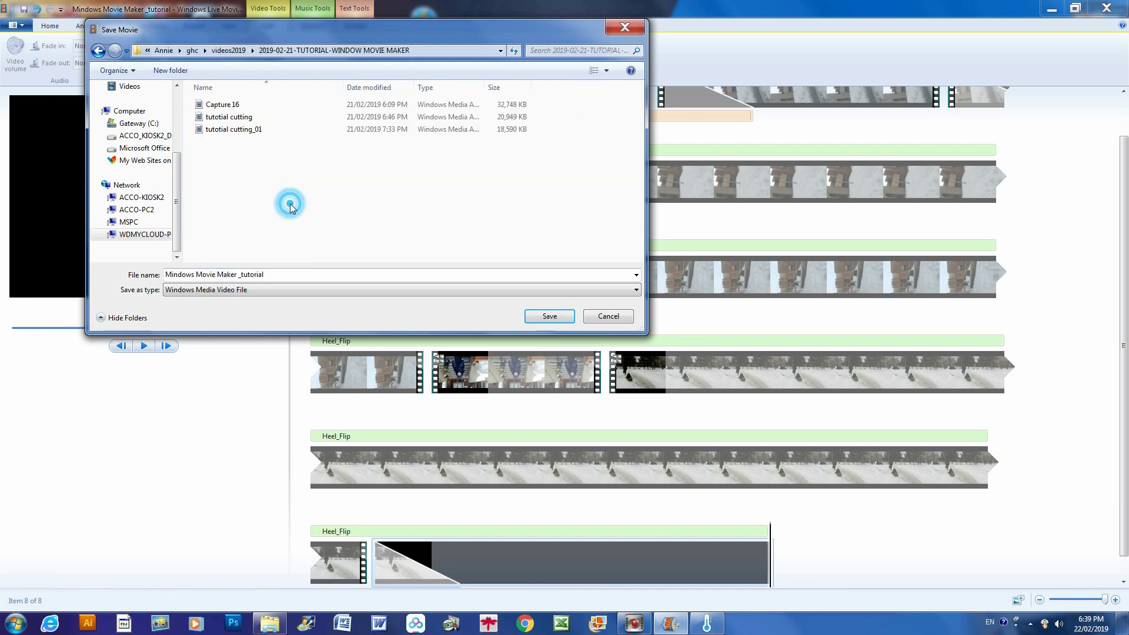
left_click(545, 317)
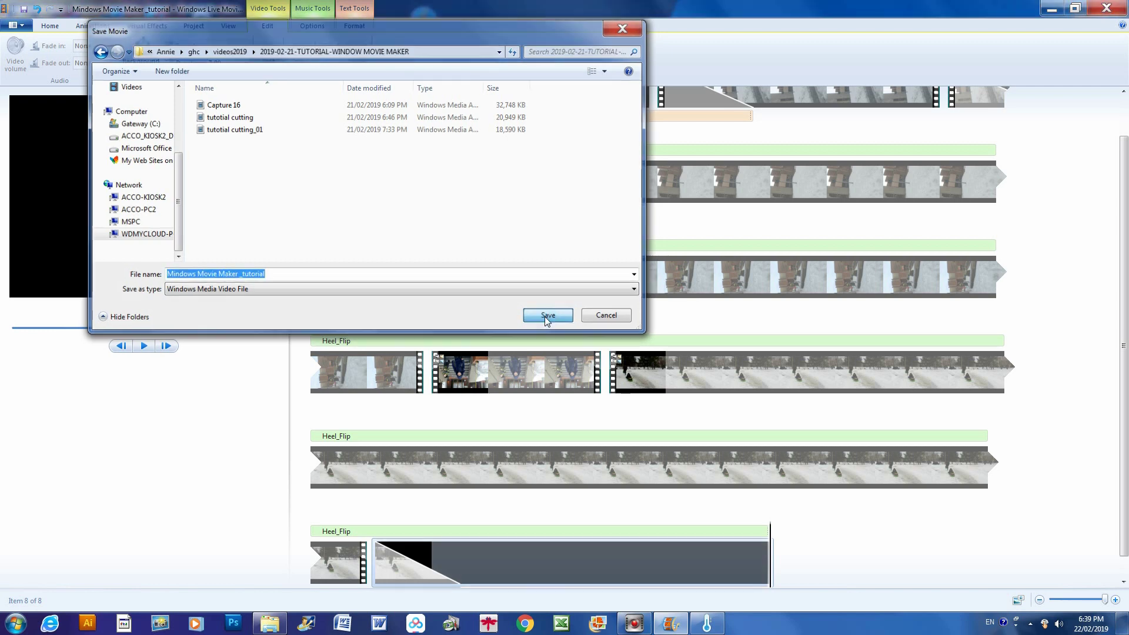